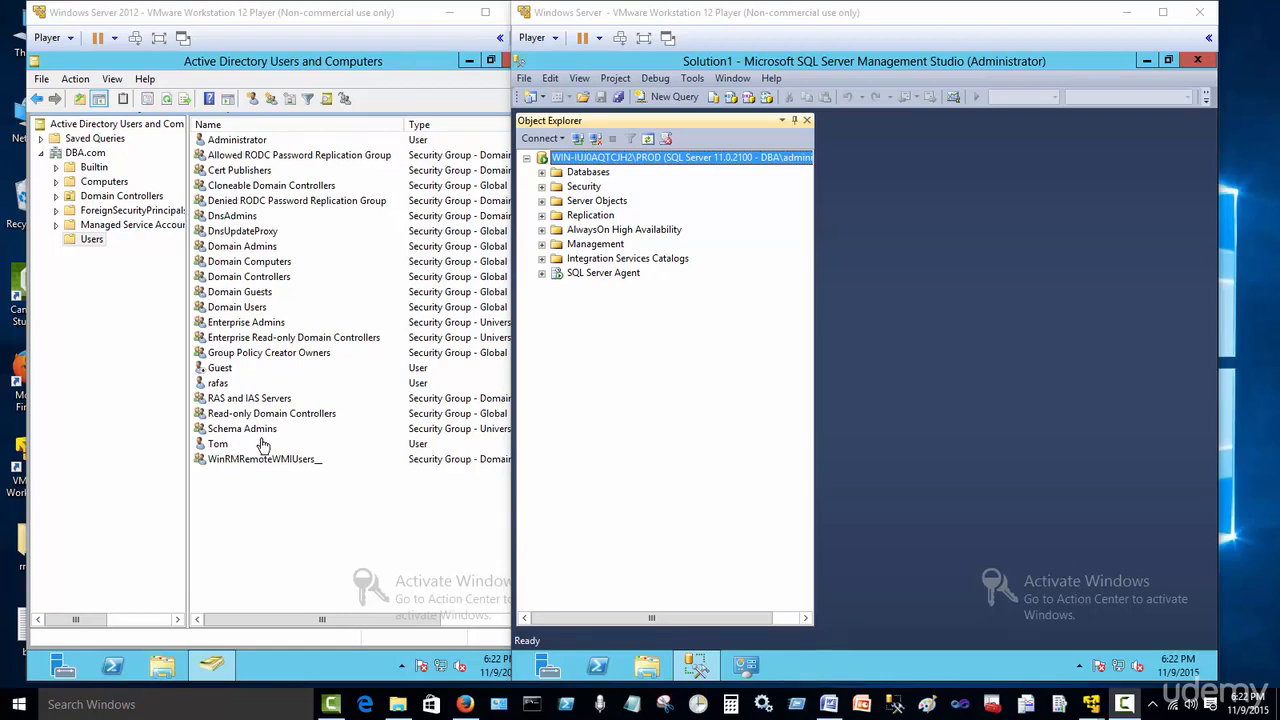
# Expand the PROD server's Security folder and its Logins list in SQL Server Management Studio
pyautogui.click(578, 357)
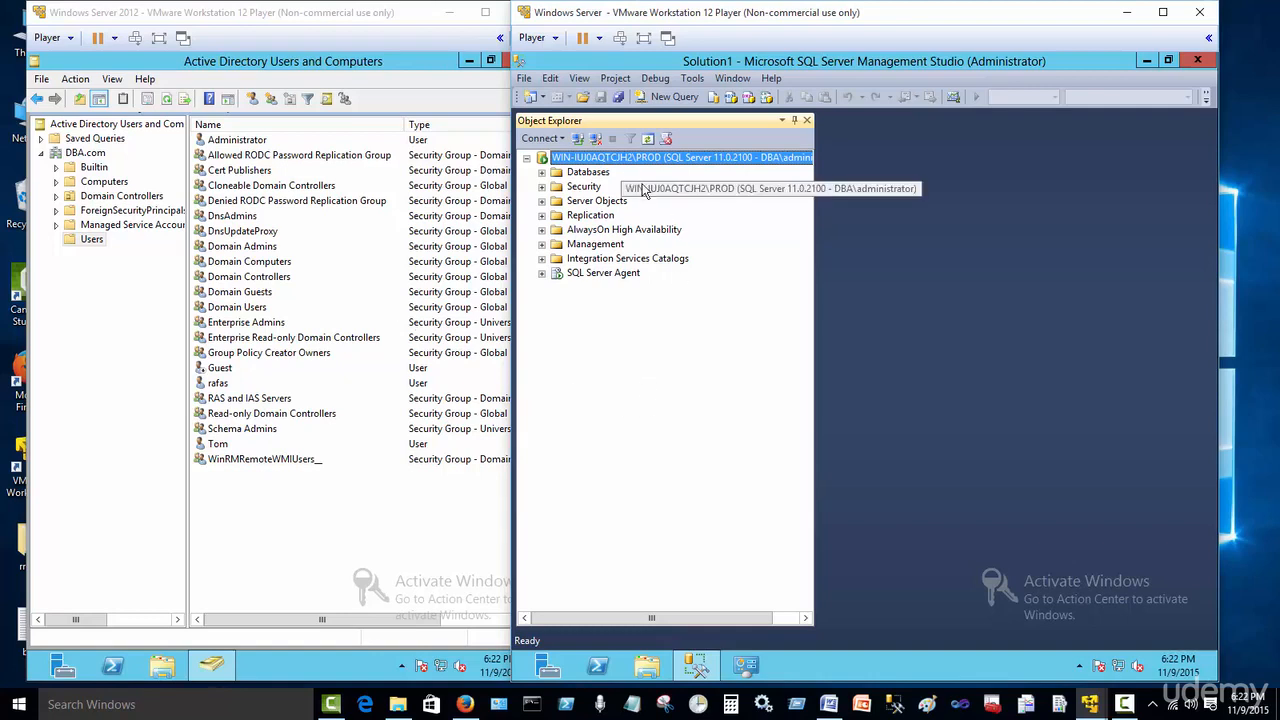
pyautogui.click(541, 187)
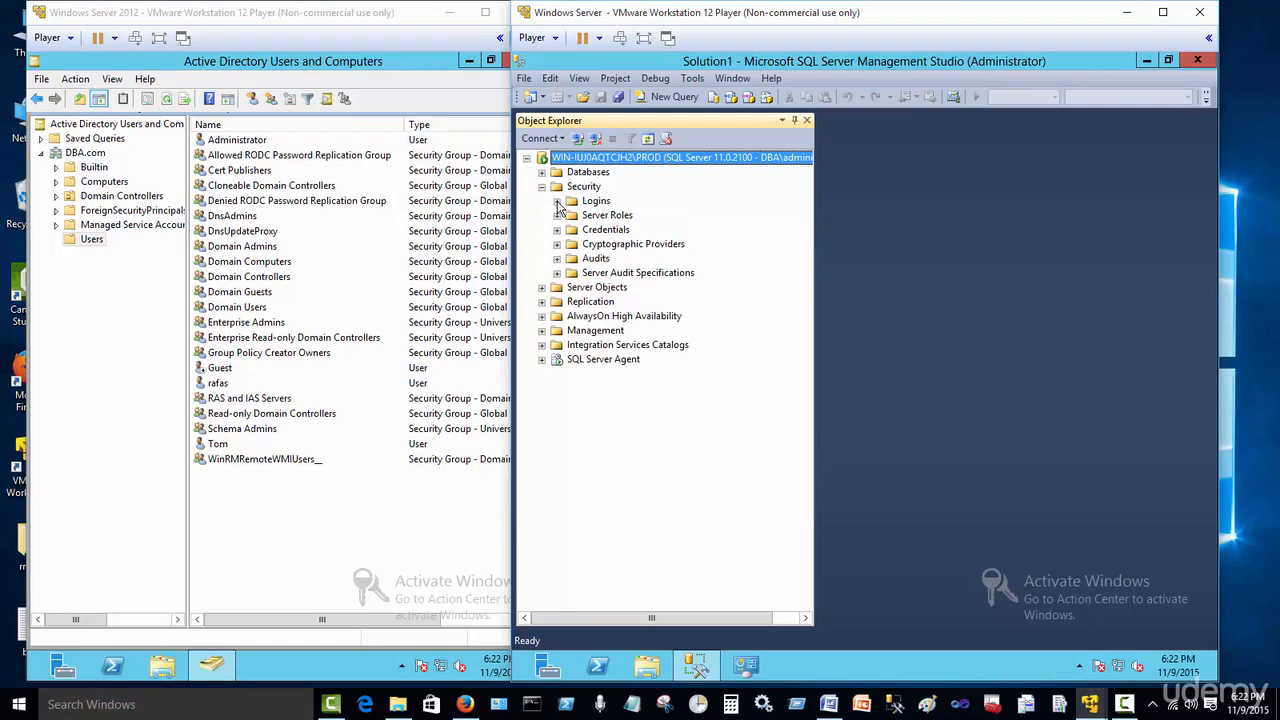
pyautogui.click(557, 201)
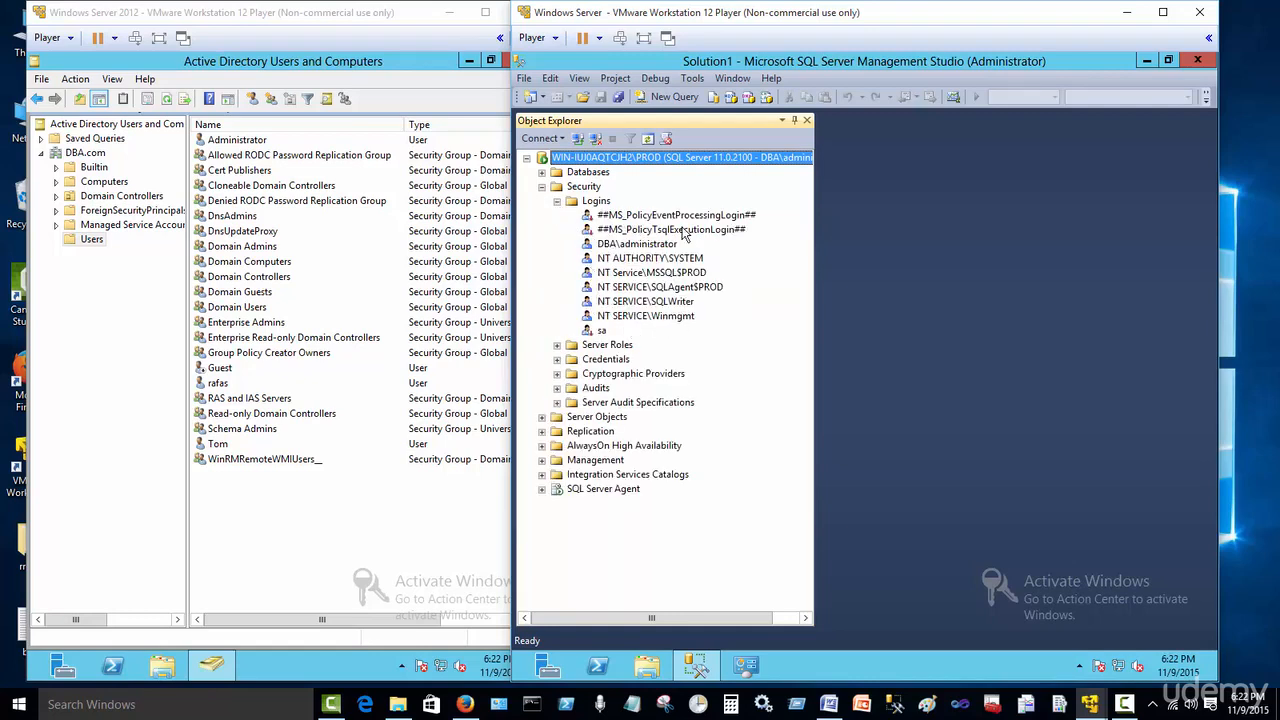
pyautogui.rightClick(598, 203)
pyautogui.click(645, 212)
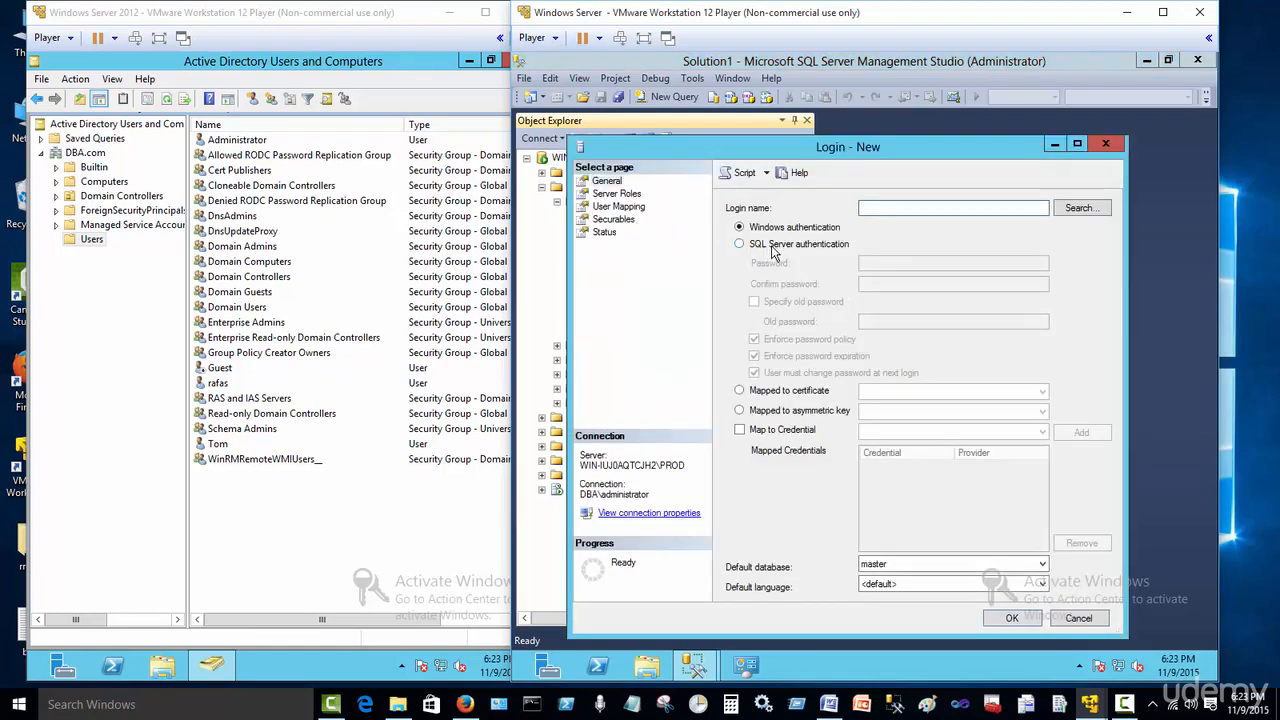
pyautogui.click(772, 250)
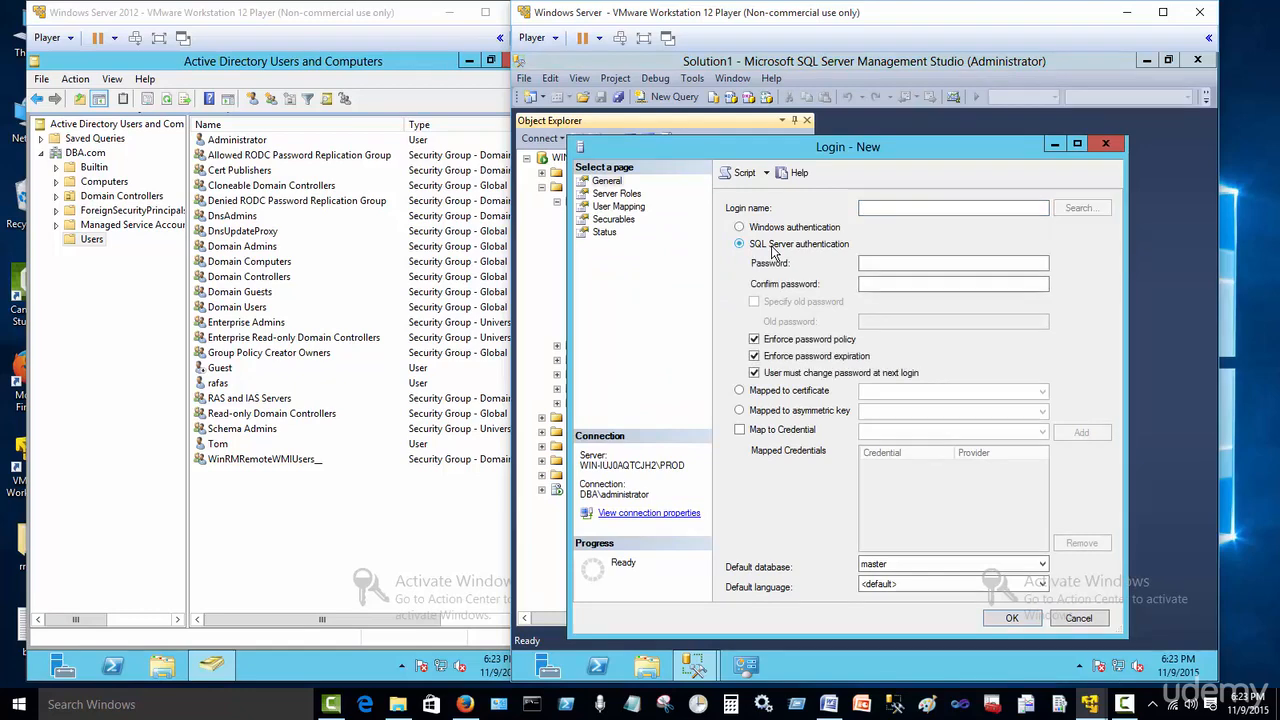
pyautogui.click(1078, 617)
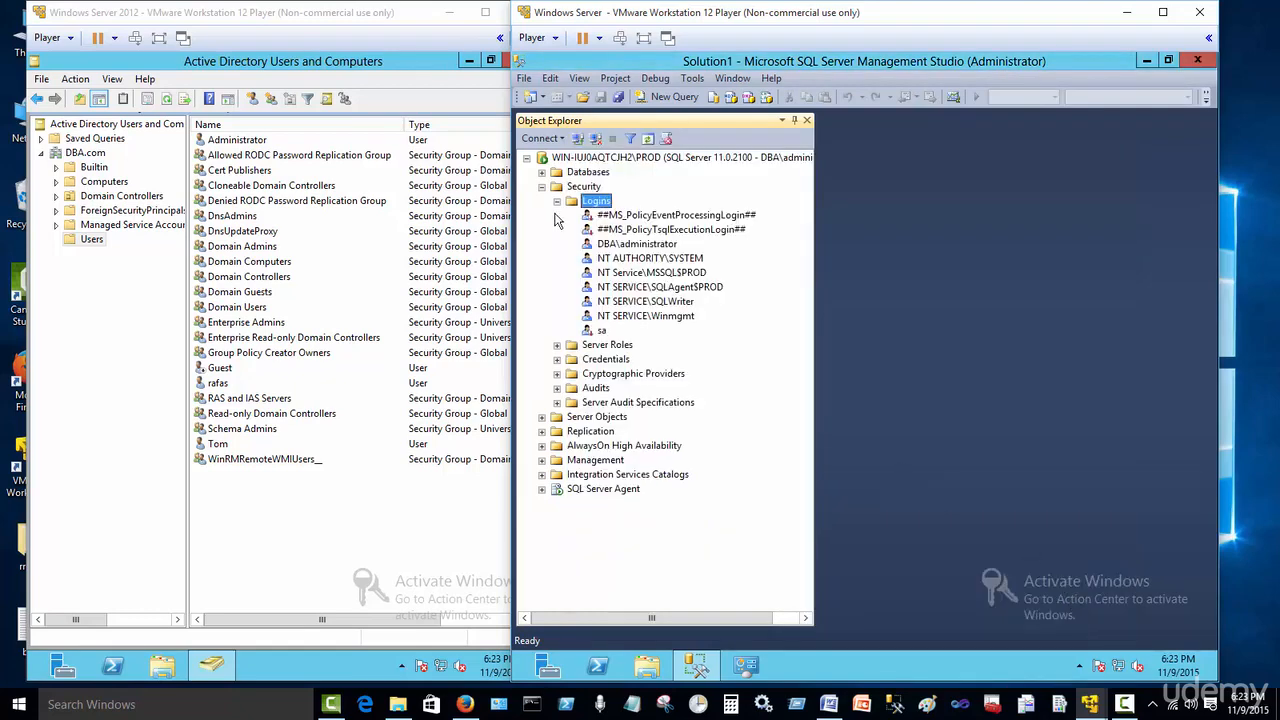
# Check the server authentication mode in the PROD server's security properties and close them without changes
pyautogui.rightClick(628, 161)
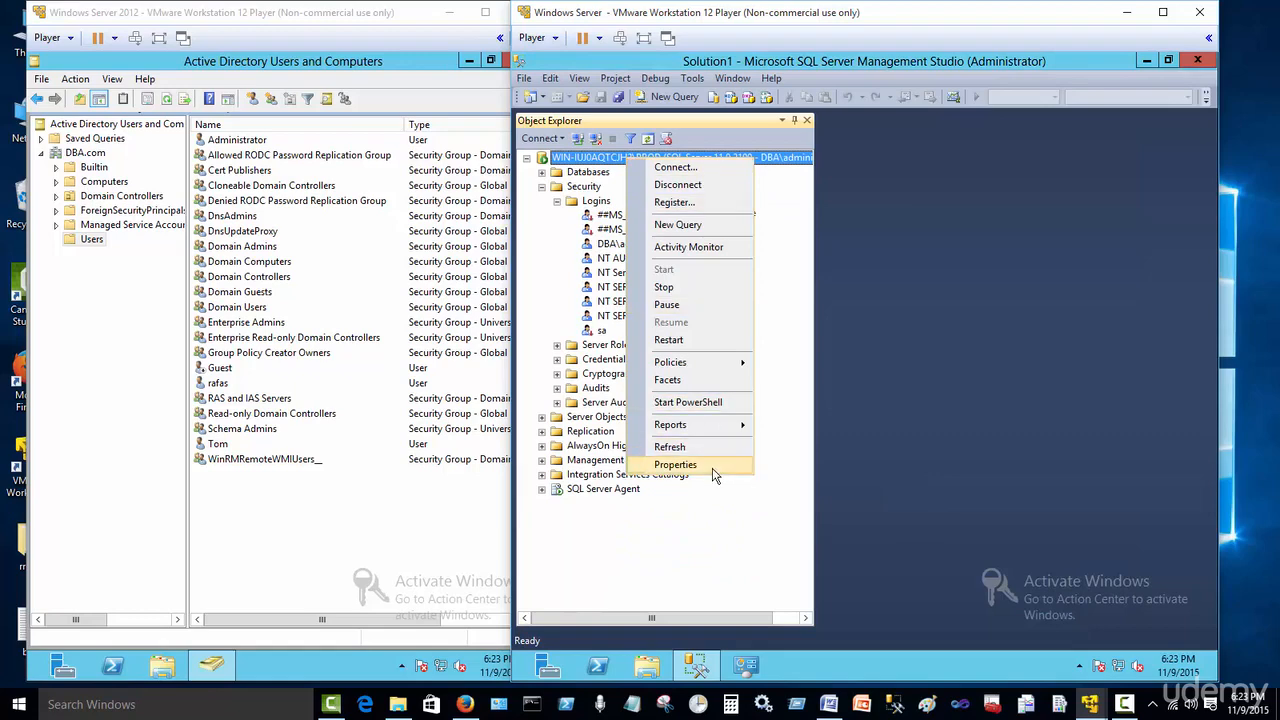
pyautogui.click(675, 465)
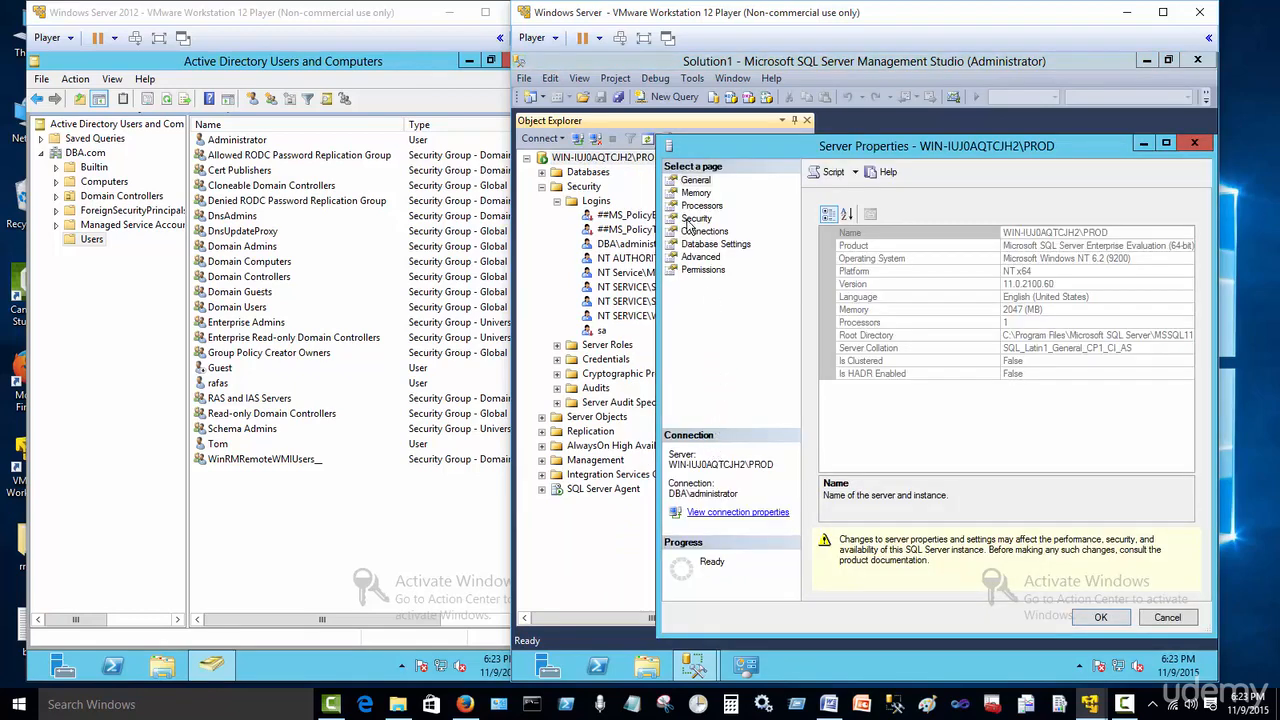
pyautogui.click(694, 218)
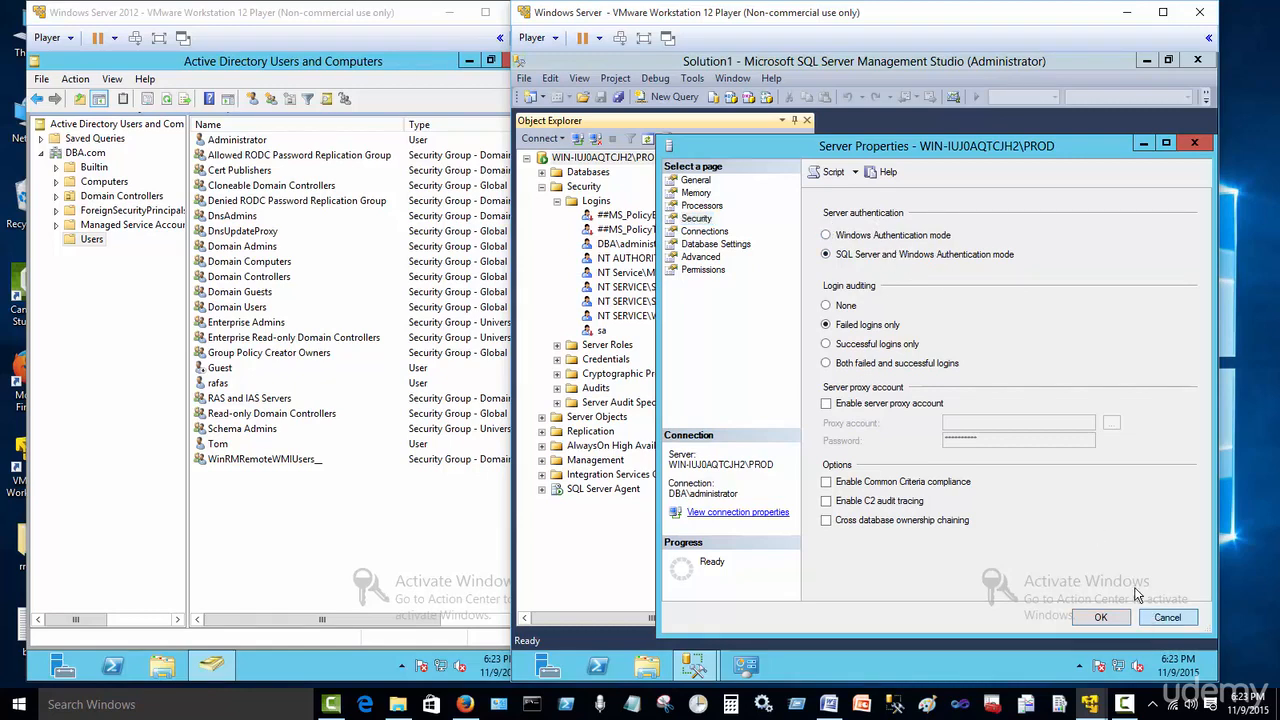
pyautogui.click(1163, 617)
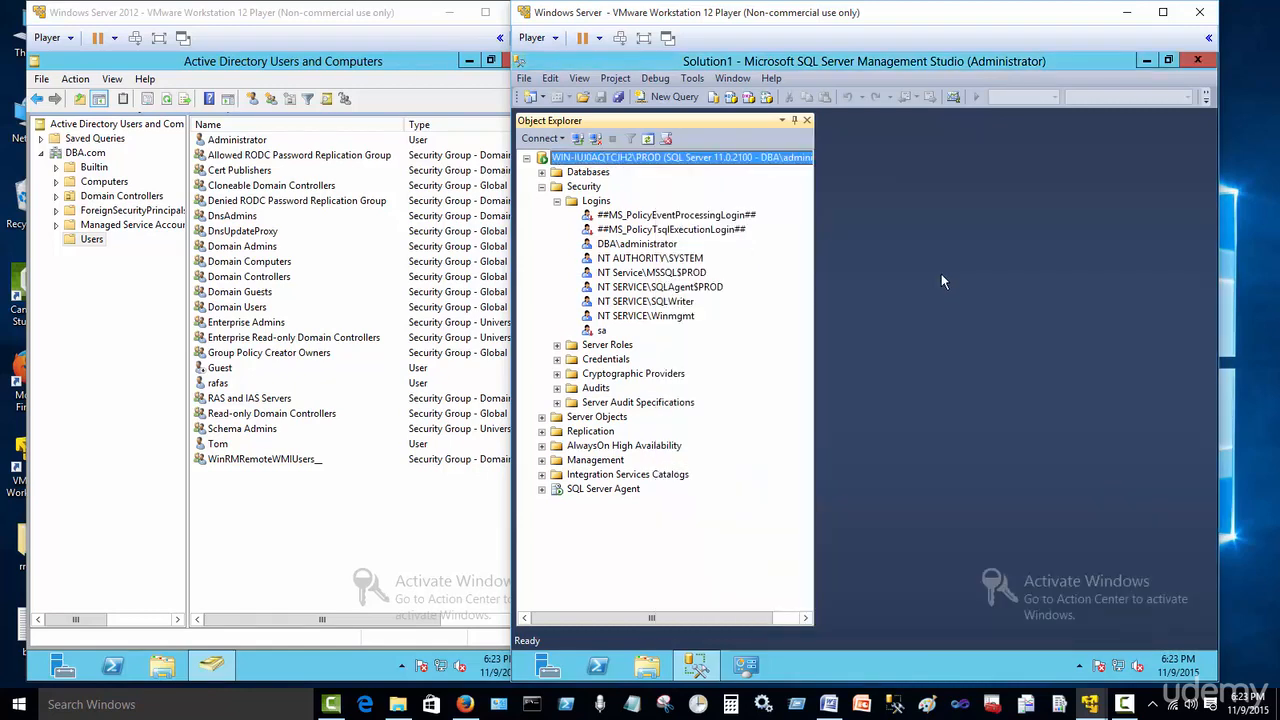
# Start a new login using SQL Server authentication, entering the person's first name as login name and filling in the password and its confirmation
pyautogui.rightClick(596, 202)
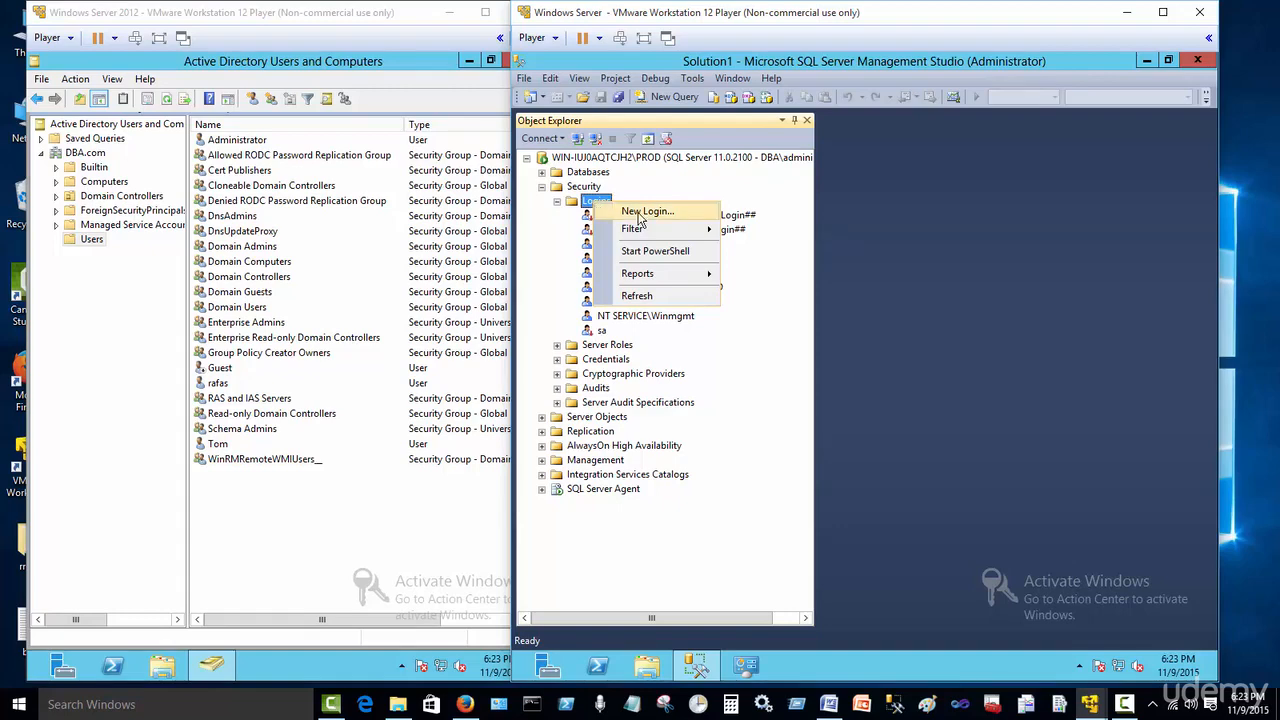
pyautogui.click(630, 212)
pyautogui.click(818, 246)
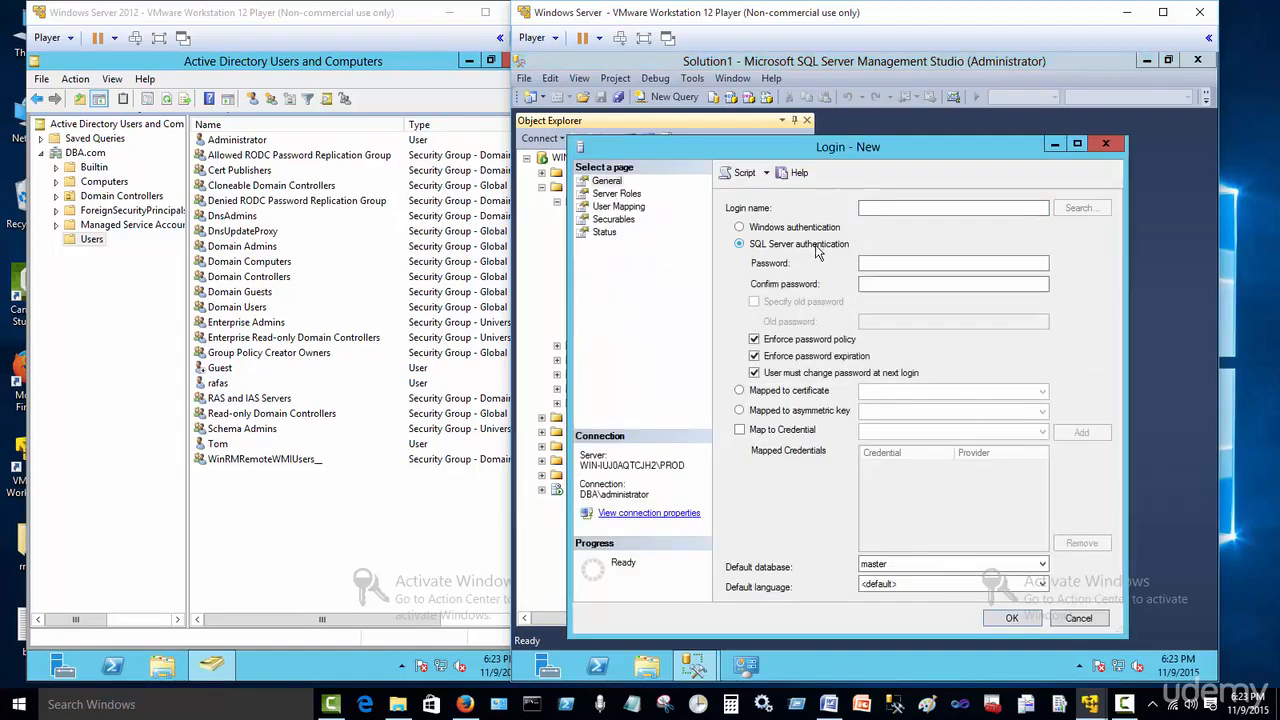
pyautogui.click(892, 209)
pyautogui.click(872, 262)
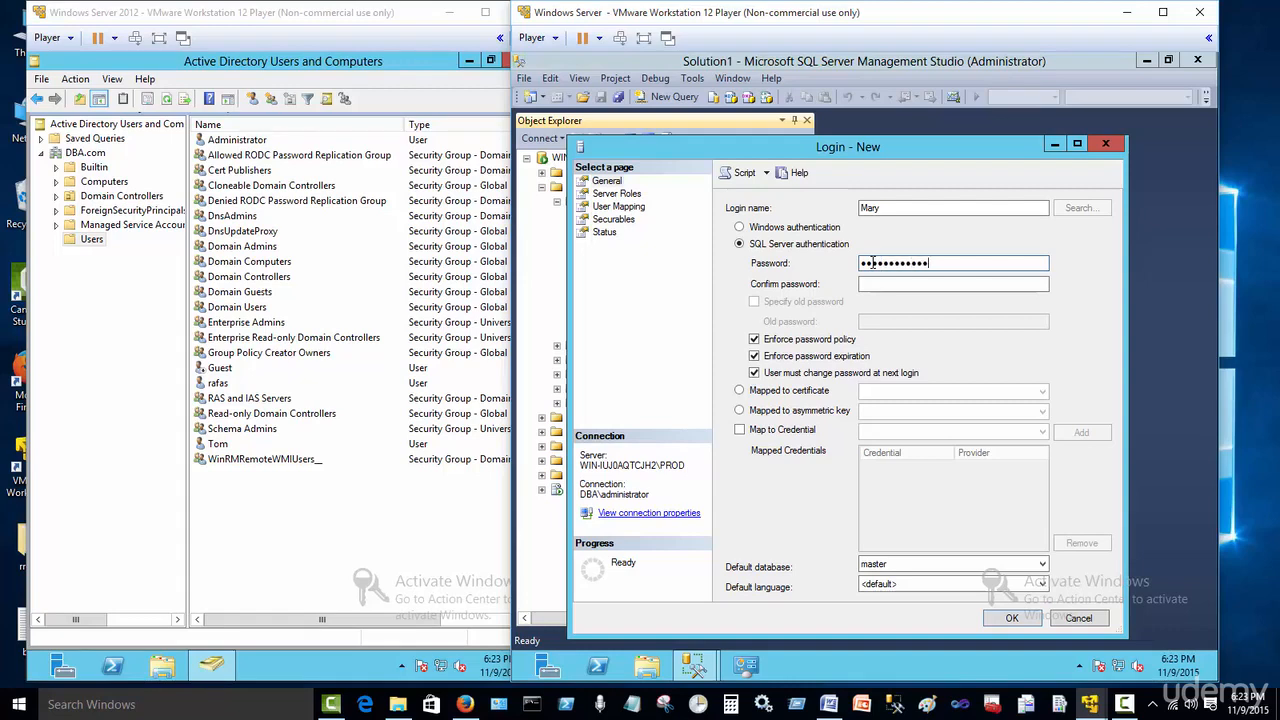
pyautogui.click(880, 283)
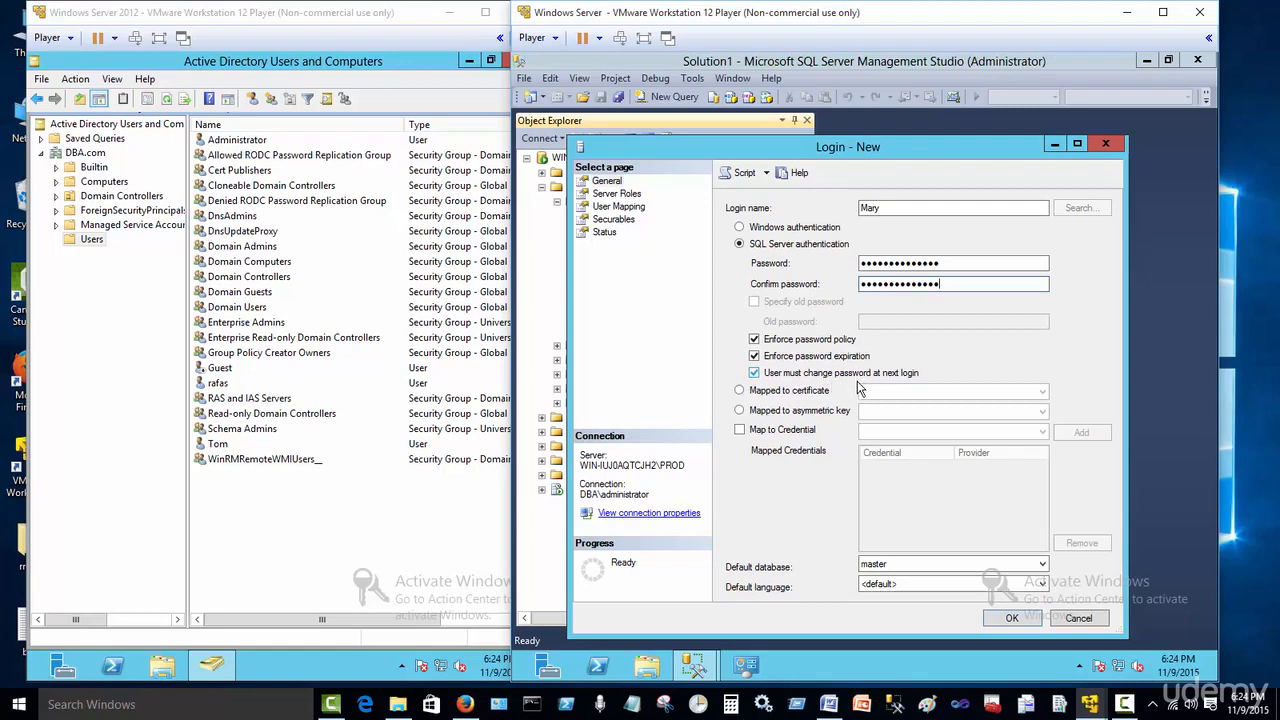
# Review the server roles, map the login to AdventureWorks2012 and toggle its db_datareader role membership
pyautogui.click(618, 194)
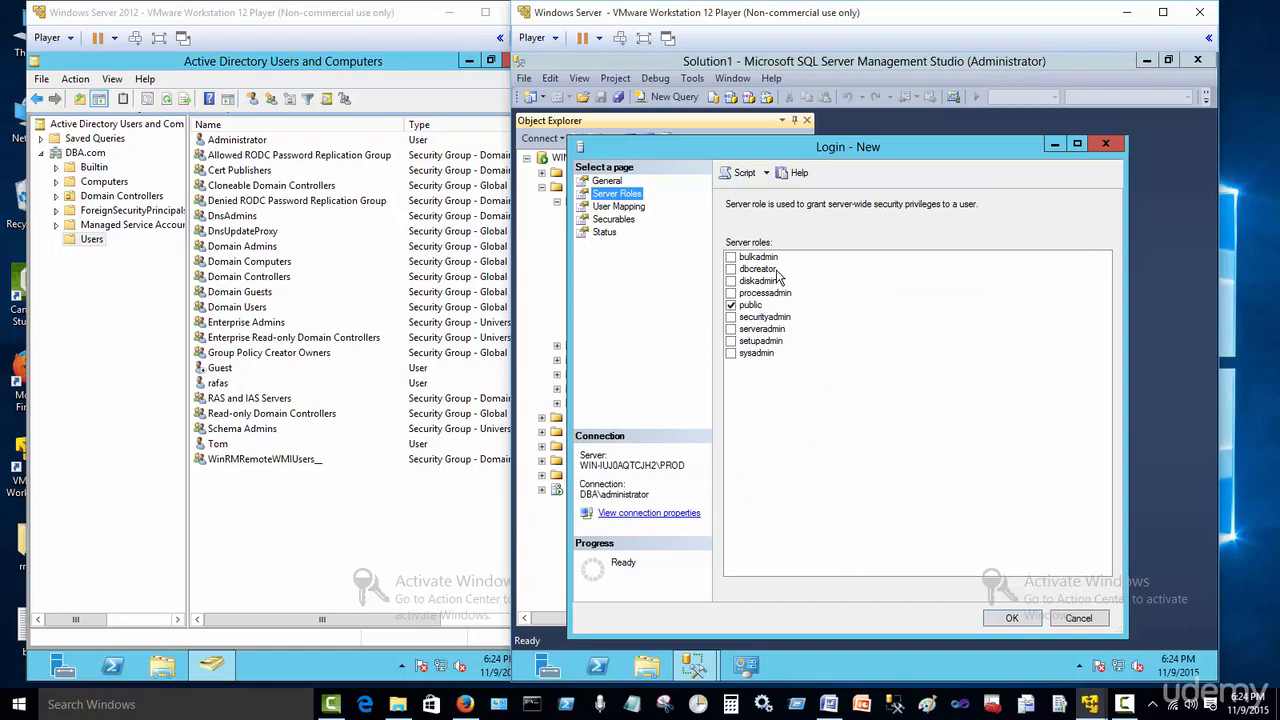
pyautogui.click(619, 207)
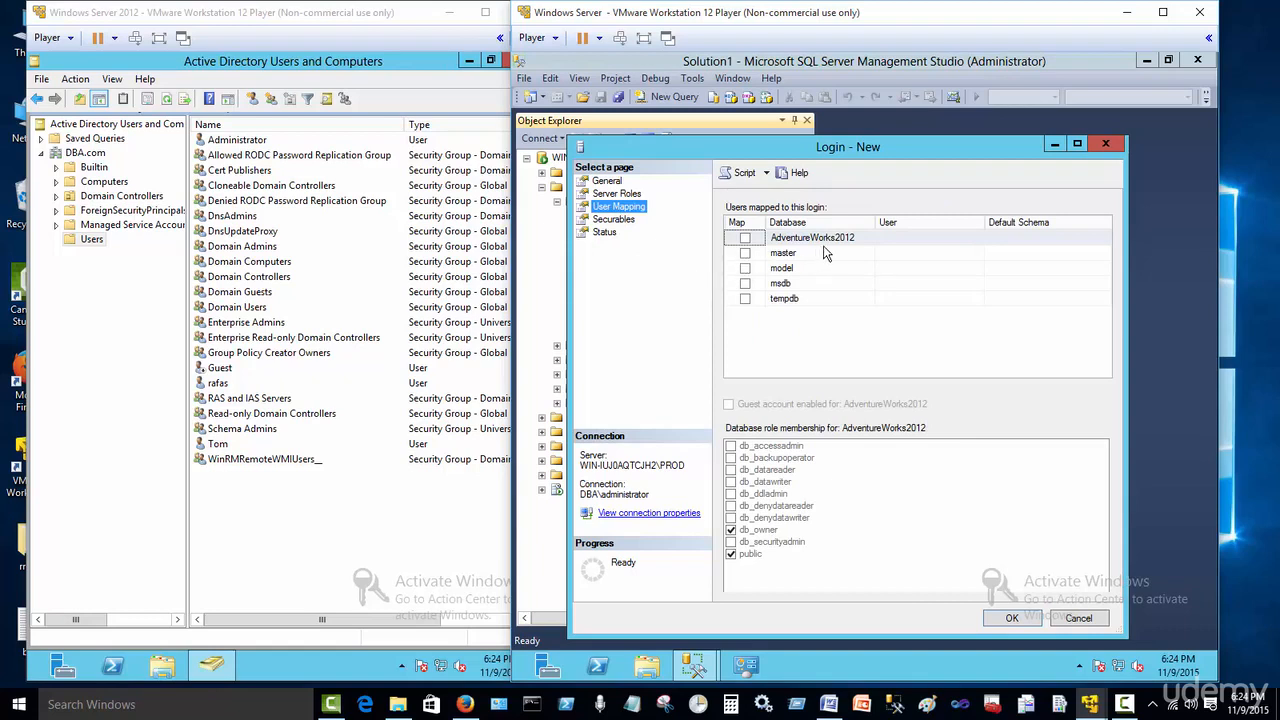
pyautogui.click(745, 238)
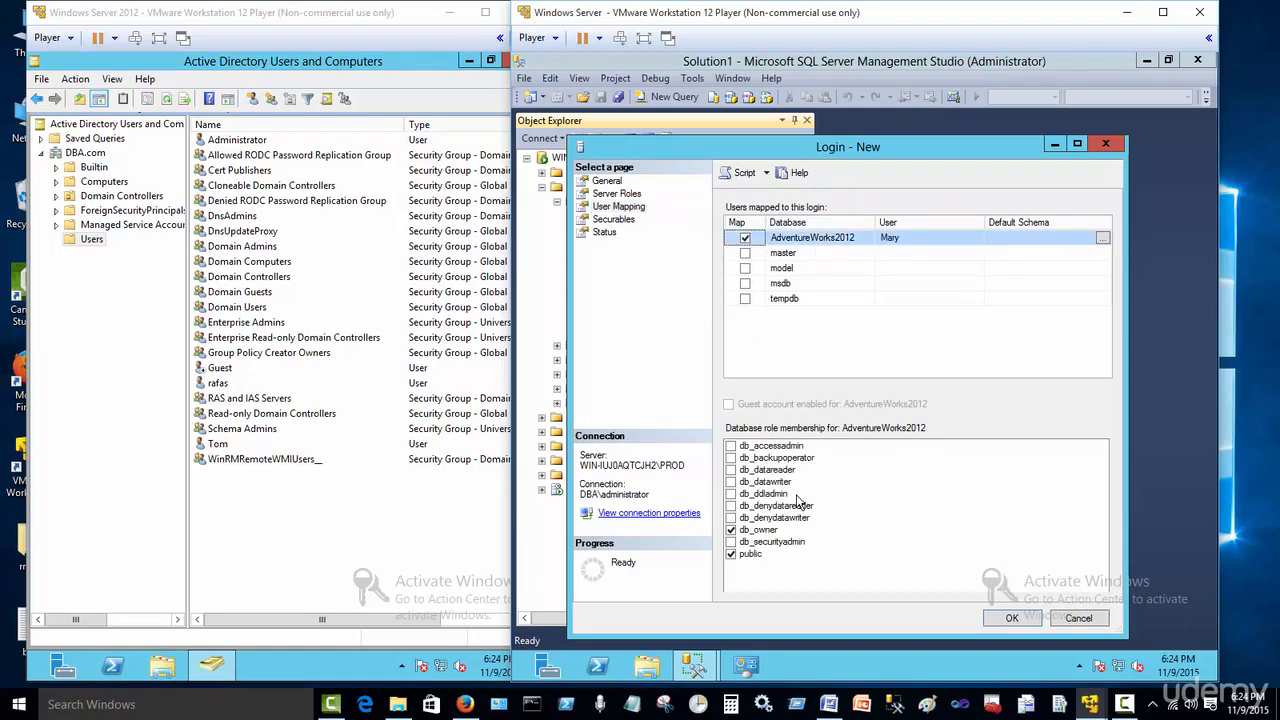
pyautogui.click(731, 470)
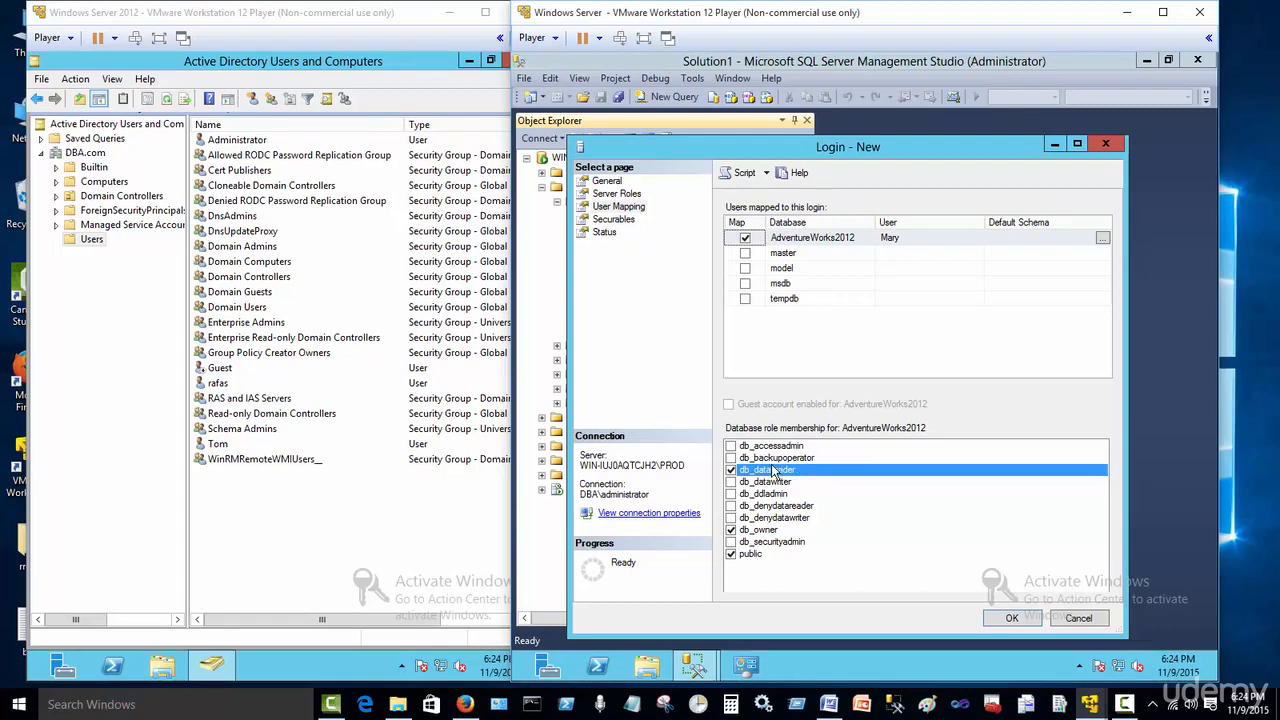
pyautogui.click(731, 470)
# Review the login's securables and status settings, try to create the login, and discard it
pyautogui.click(613, 219)
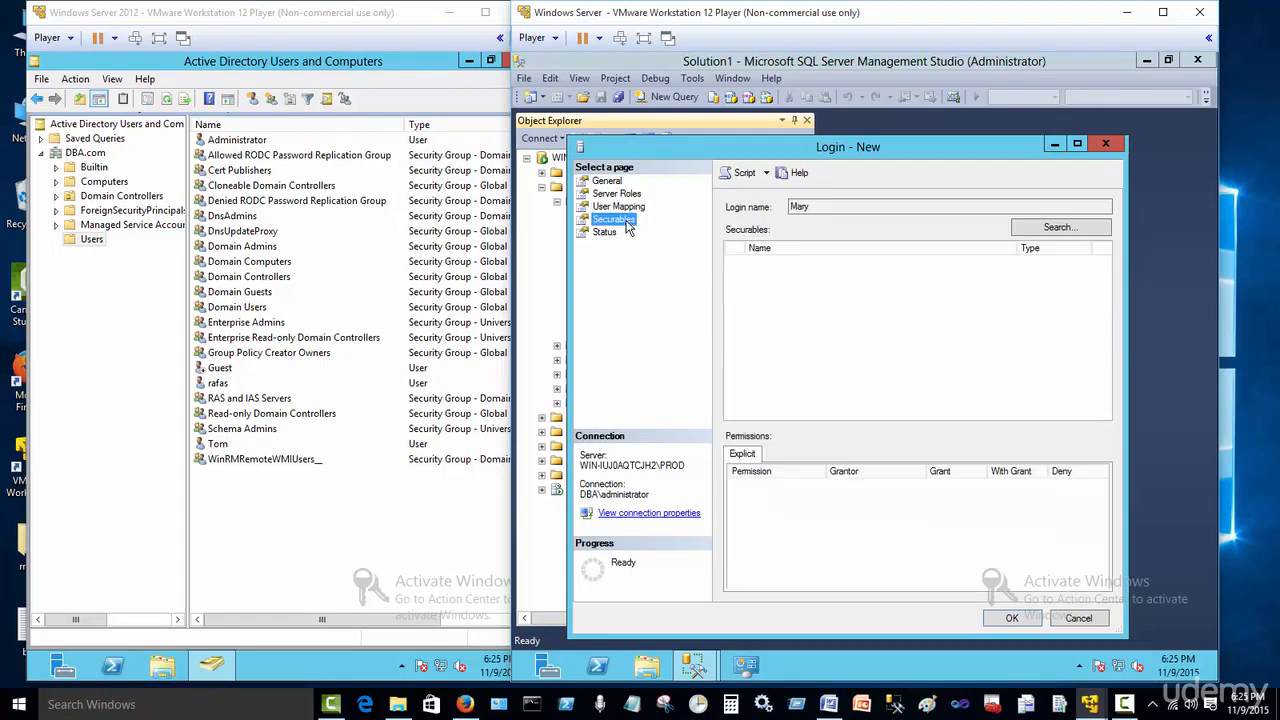
pyautogui.click(604, 232)
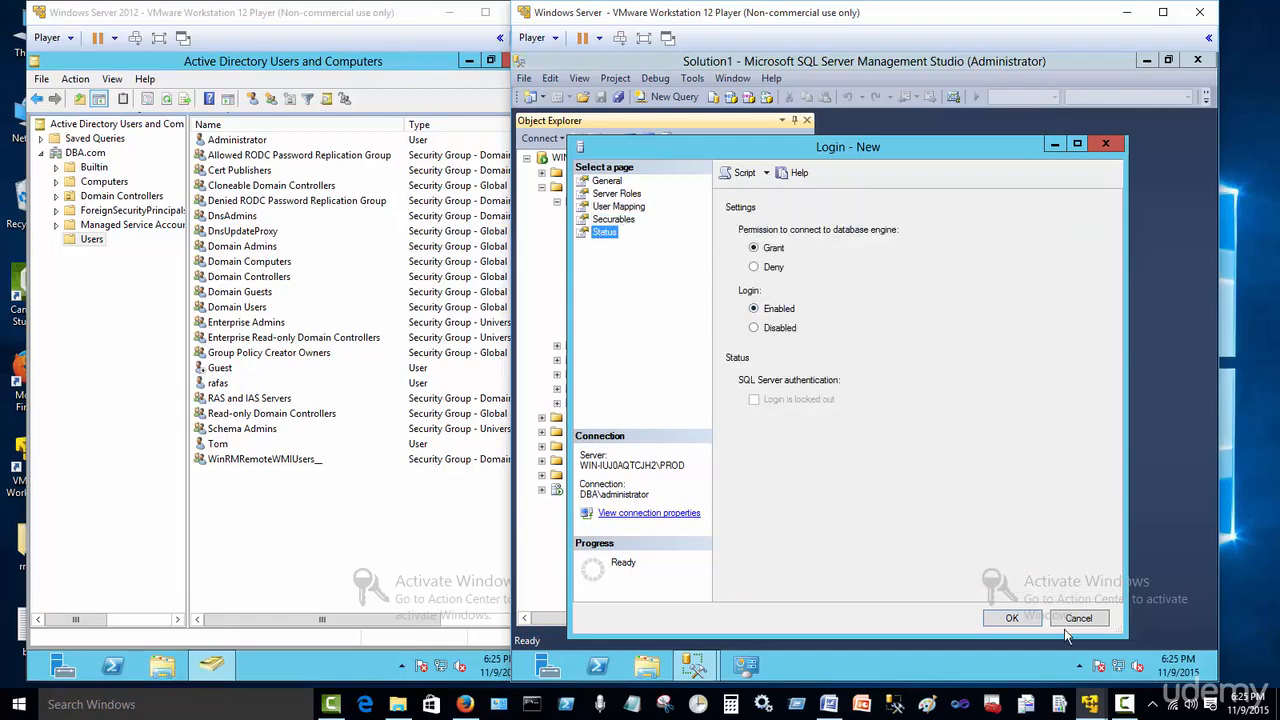
pyautogui.click(1010, 618)
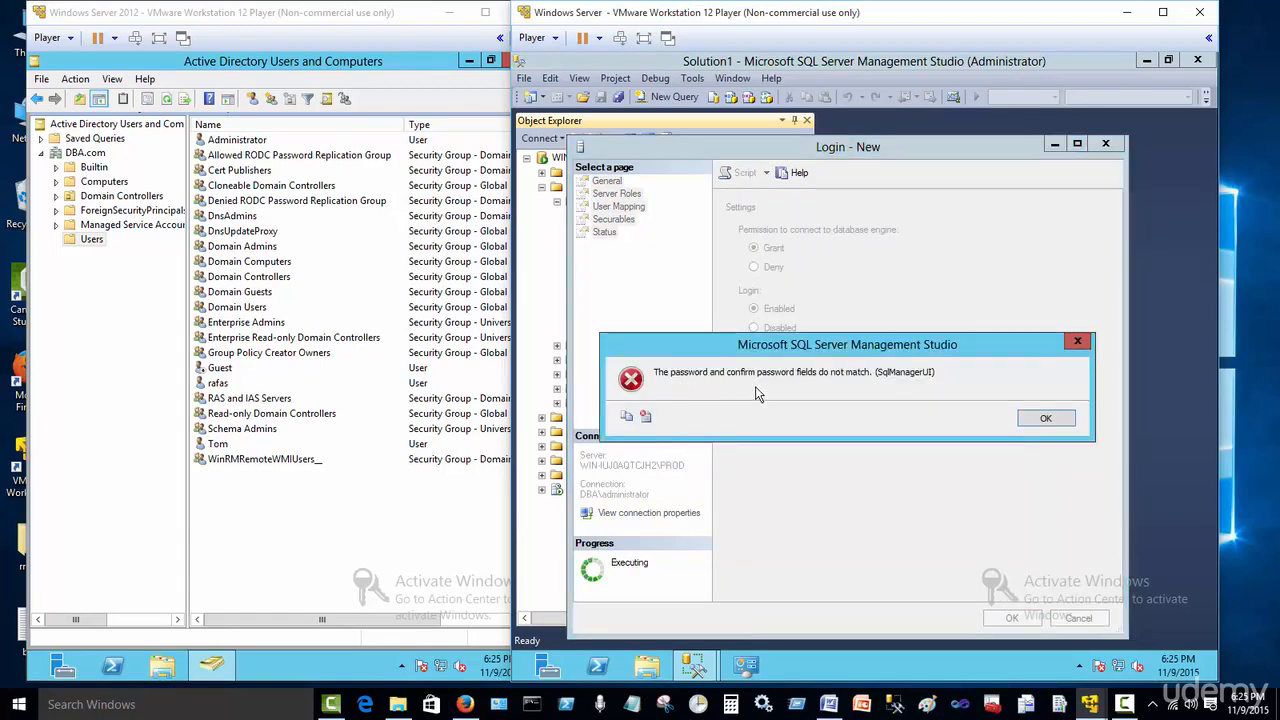
pyautogui.click(1030, 428)
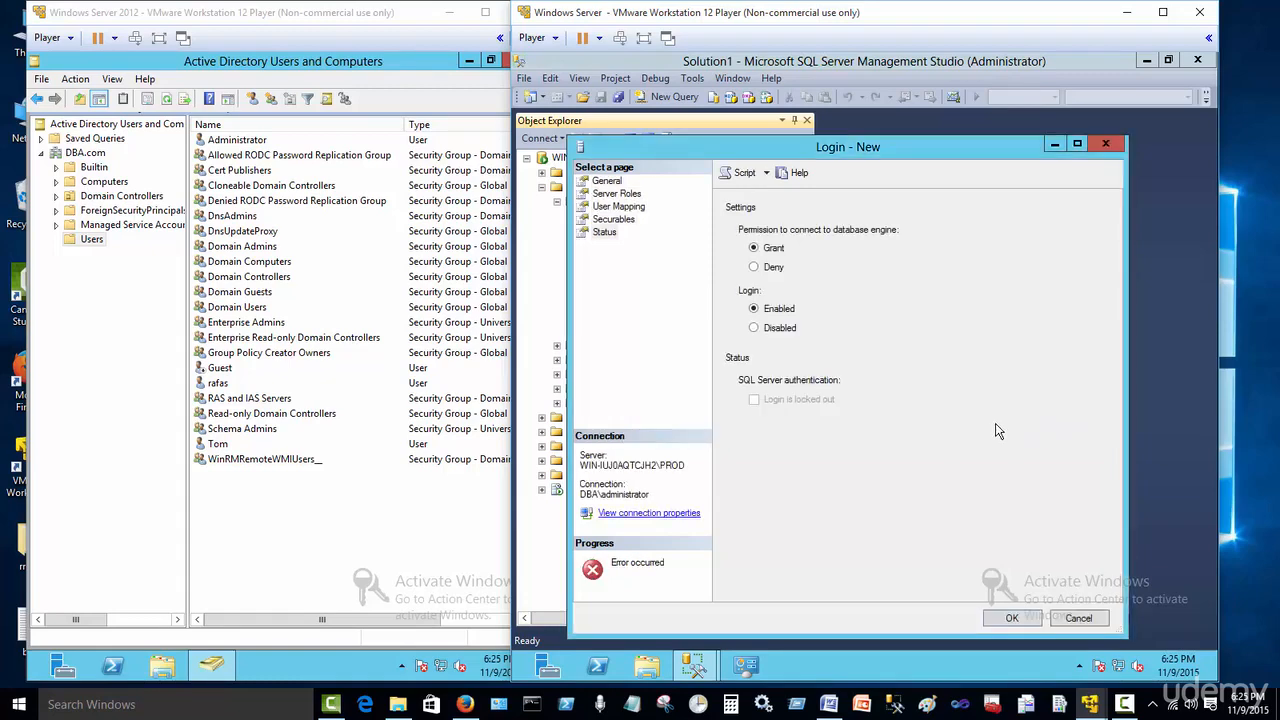
pyautogui.click(1078, 618)
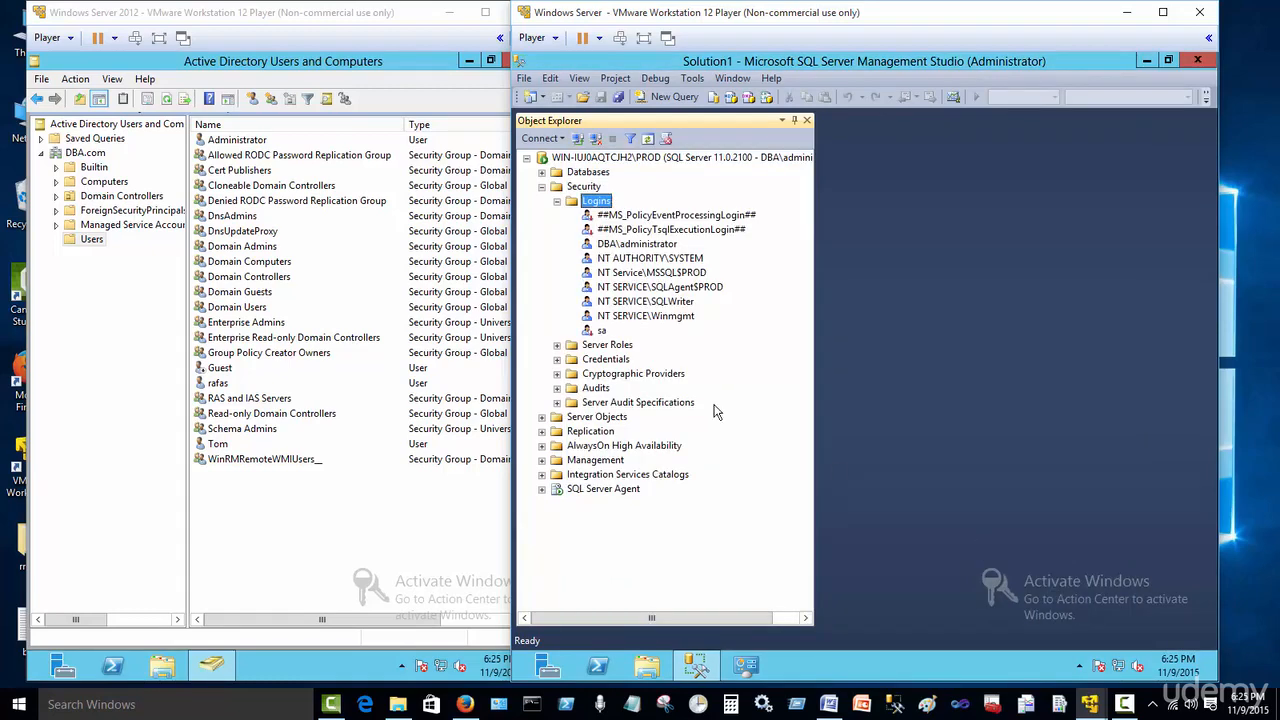
# Set up a new SQL Server authentication login with the person's first name as login name, entering and confirming the account password
pyautogui.rightClick(598, 202)
pyautogui.click(660, 219)
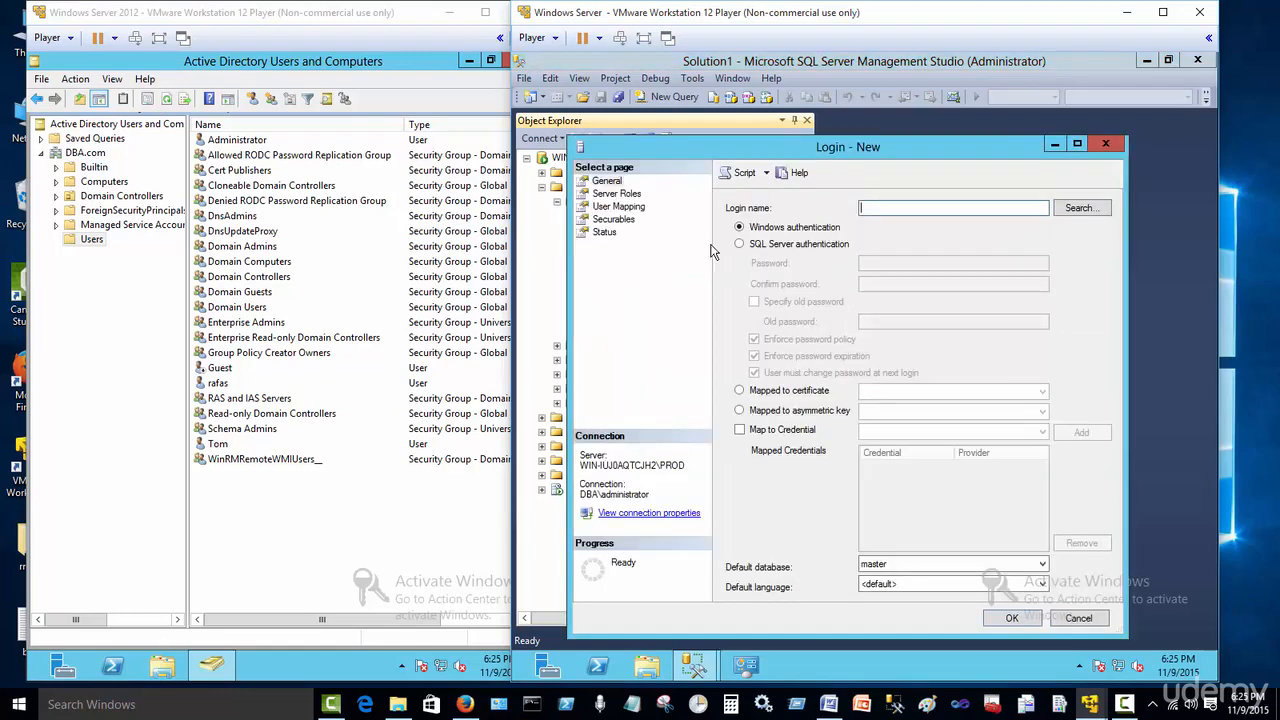
pyautogui.click(836, 248)
pyautogui.click(897, 207)
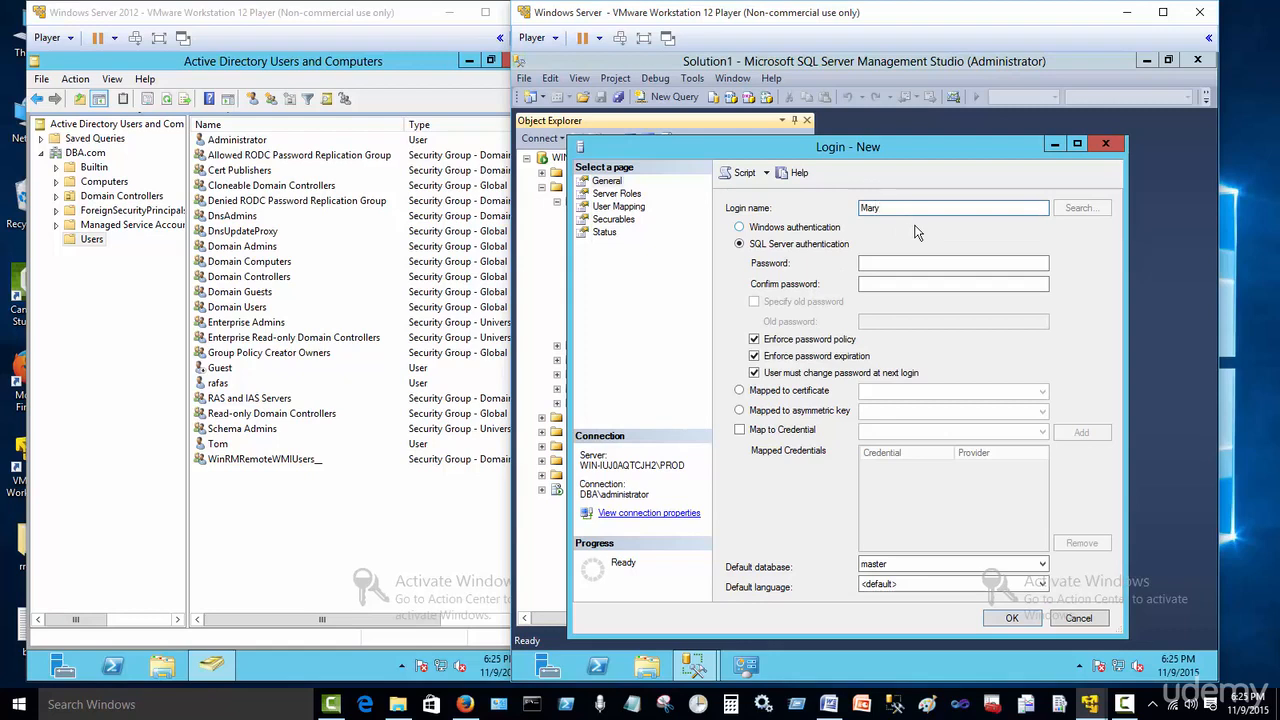
pyautogui.click(907, 265)
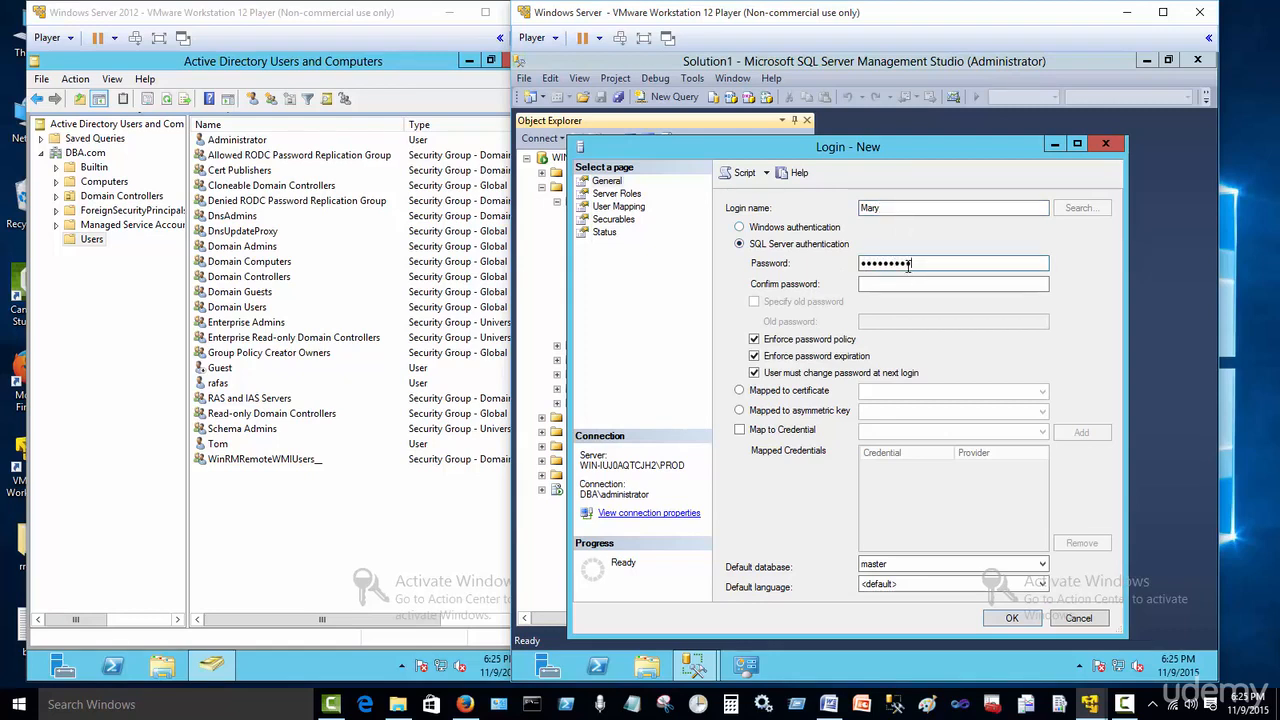
pyautogui.click(905, 286)
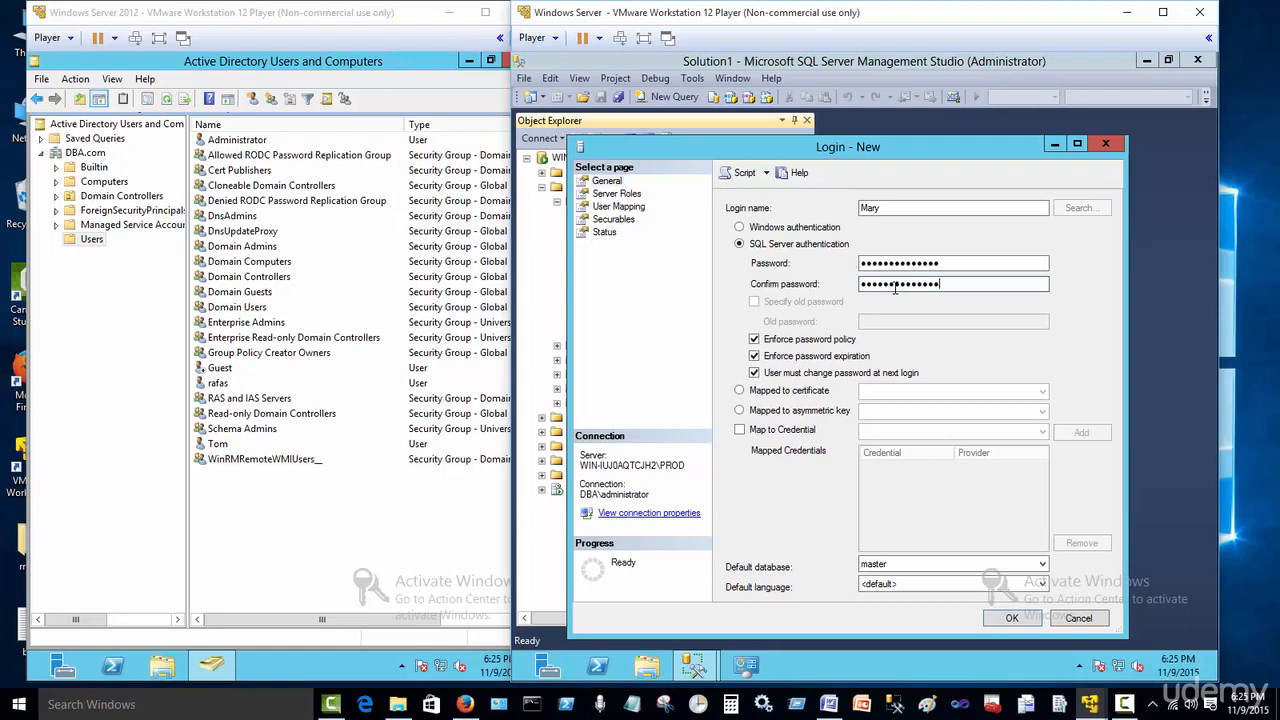
# Map the new login to the AdventureWorks2012 database with the db_datareader role and create the login
pyautogui.click(616, 194)
pyautogui.click(619, 208)
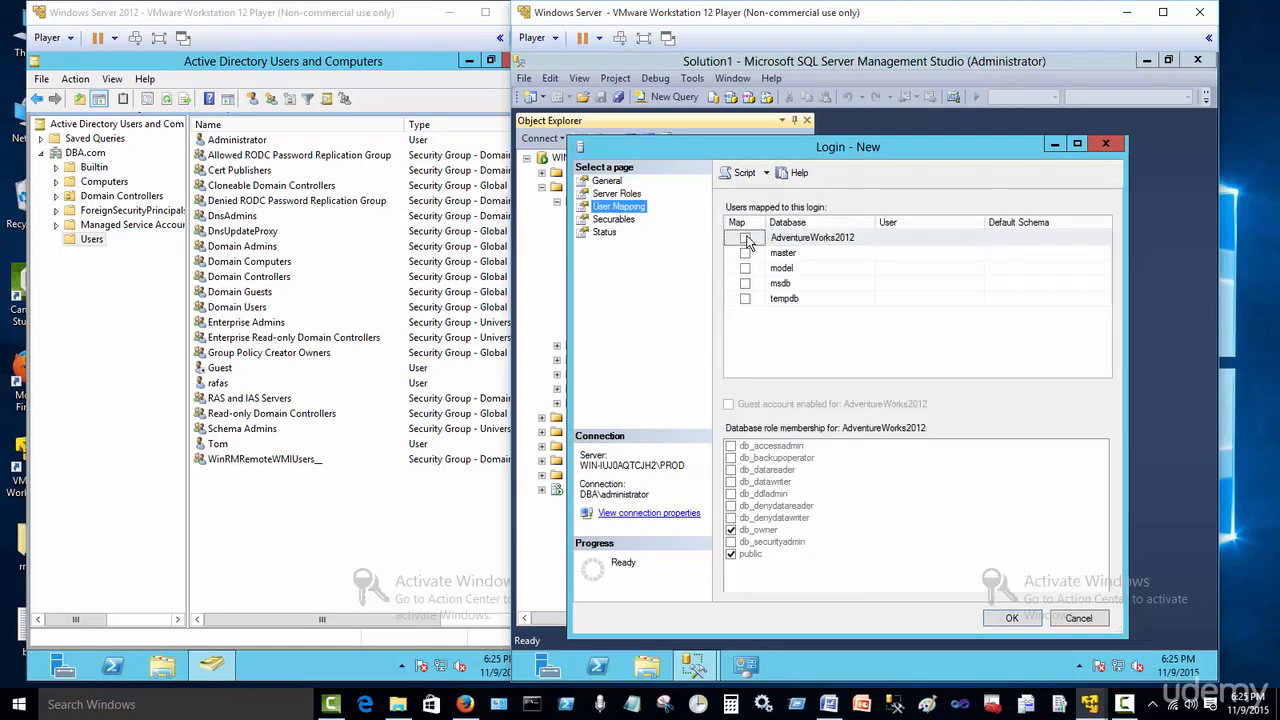
pyautogui.click(745, 238)
pyautogui.click(731, 470)
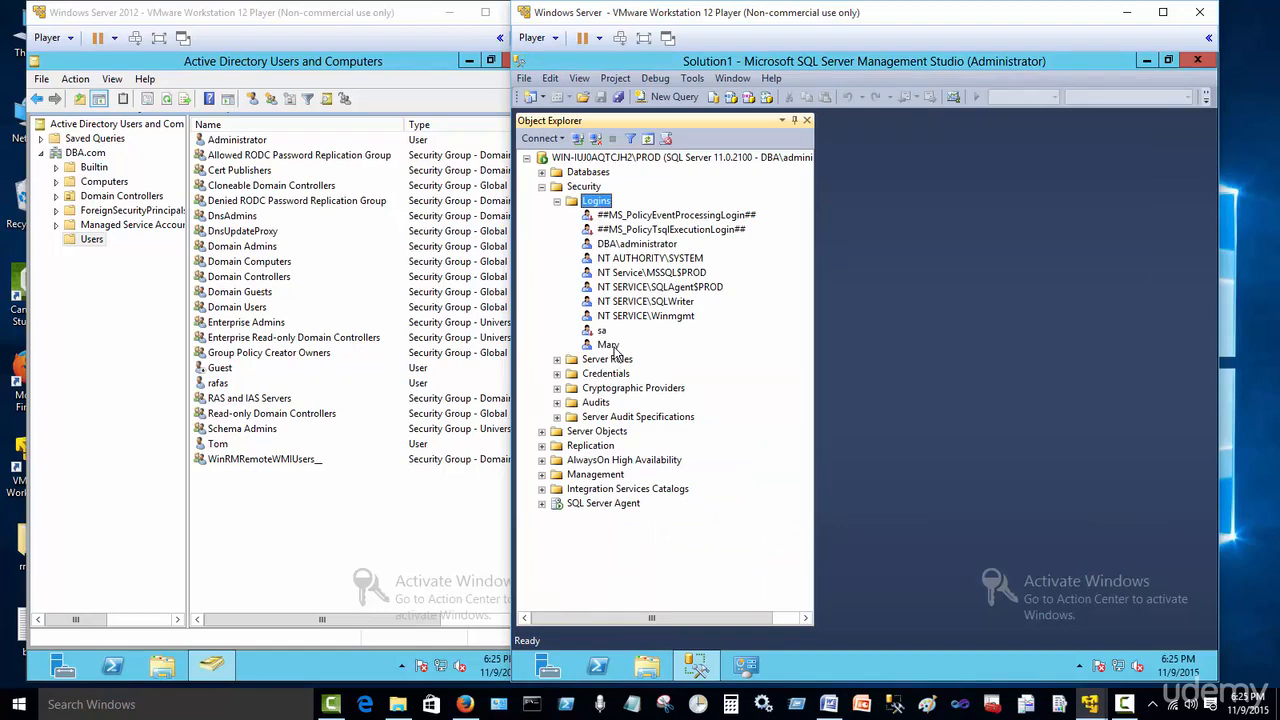
# Check the Users list under AdventureWorks2012's Security folder for the newly mapped user, and collapse that folder again
pyautogui.click(542, 188)
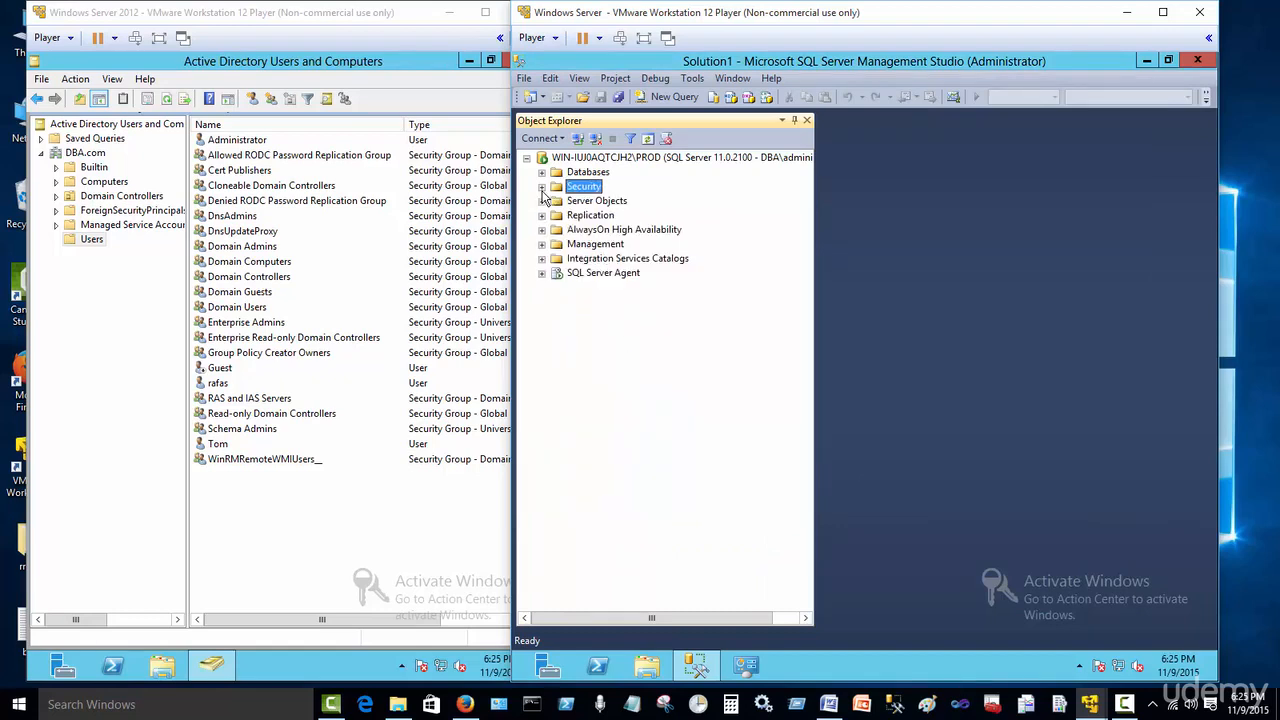
pyautogui.click(542, 173)
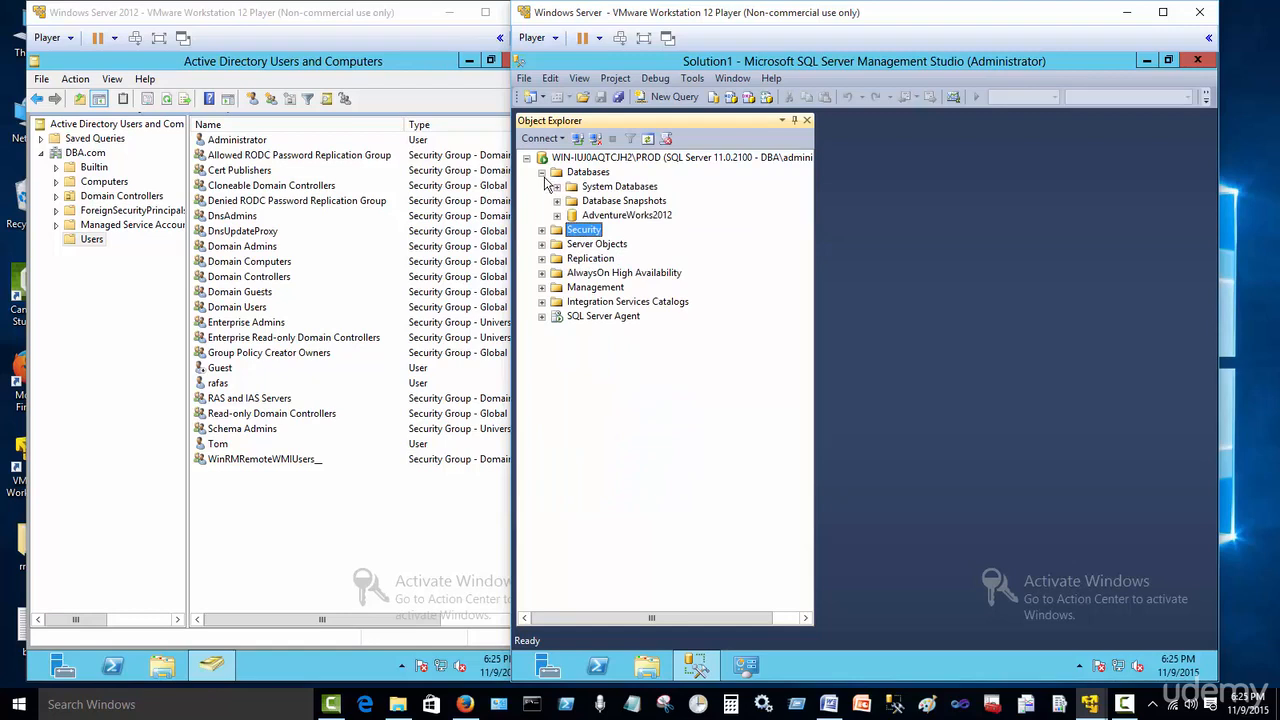
pyautogui.click(557, 216)
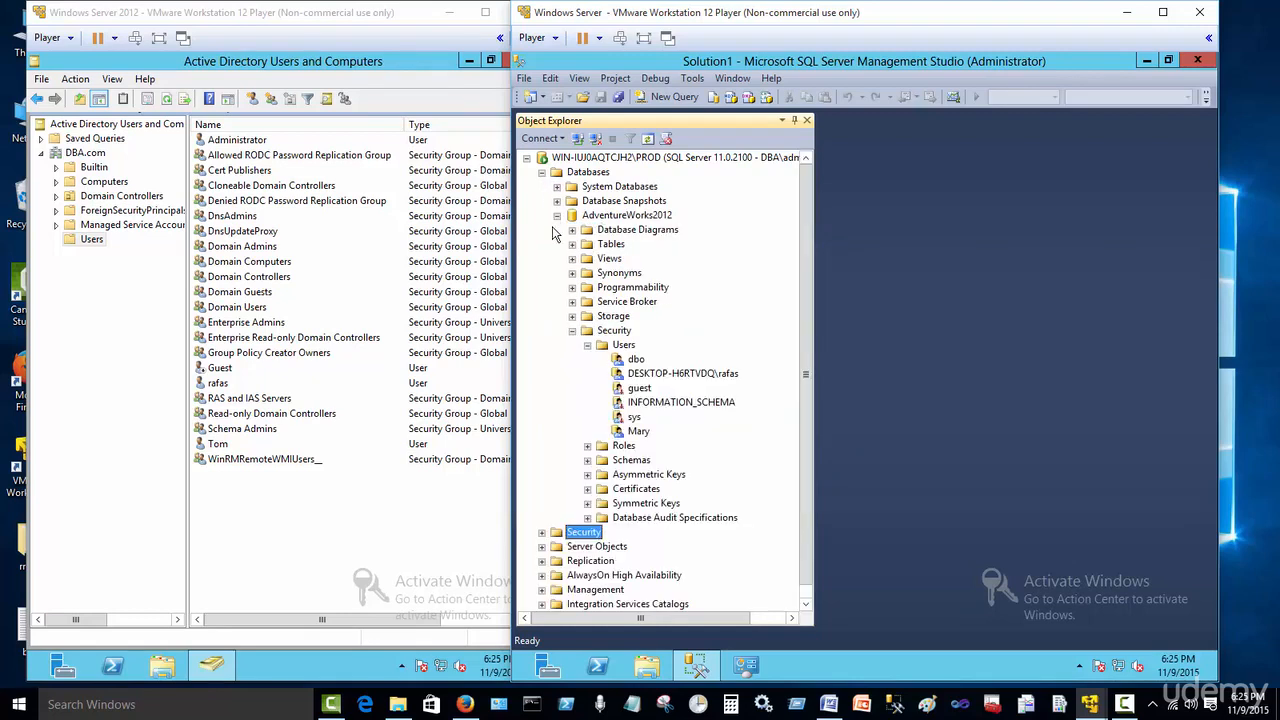
pyautogui.click(628, 347)
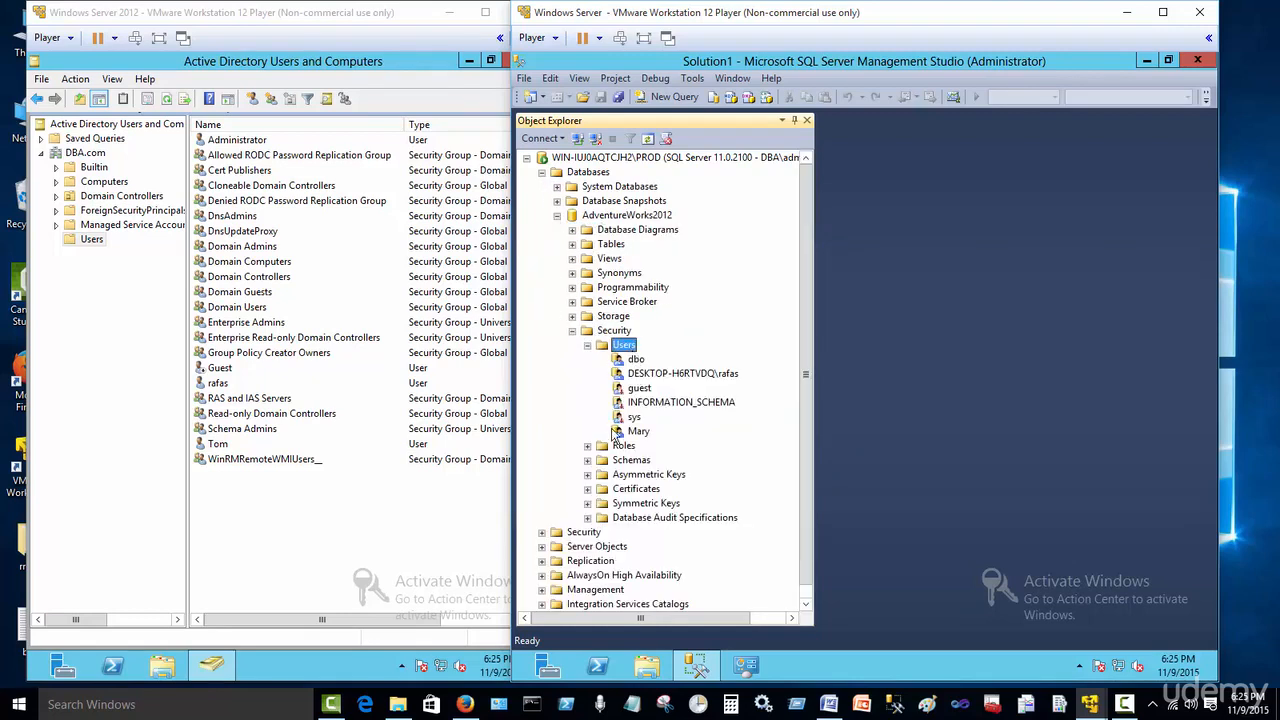
pyautogui.click(640, 432)
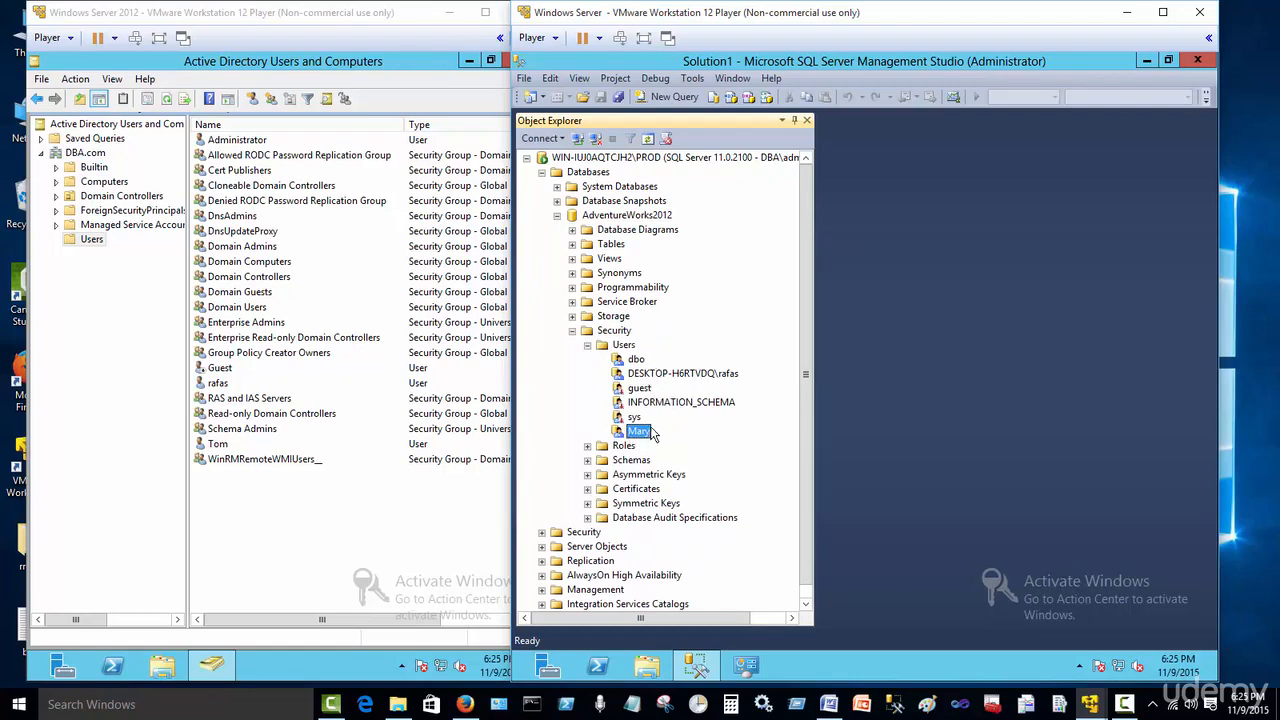
pyautogui.click(587, 345)
pyautogui.click(572, 330)
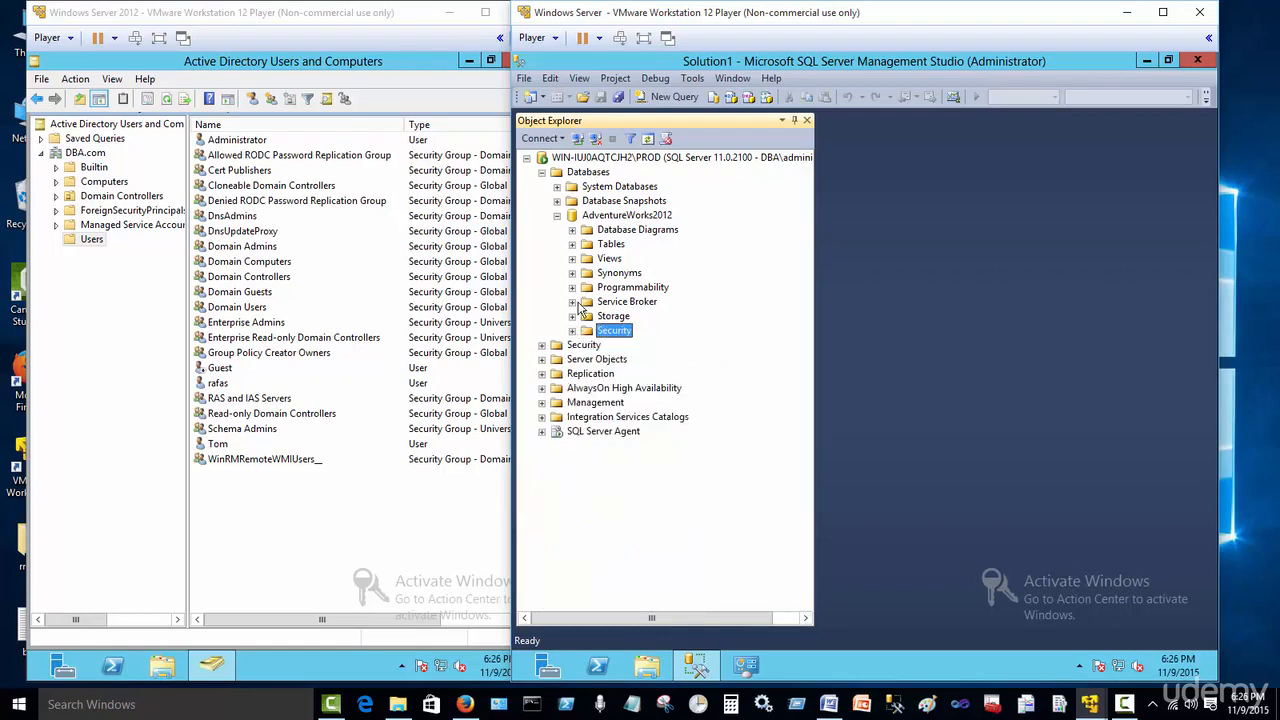
# Collapse the Databases tree and start a new Database Engine connection to the PROD instance using SQL Server Authentication
pyautogui.click(558, 216)
pyautogui.click(542, 172)
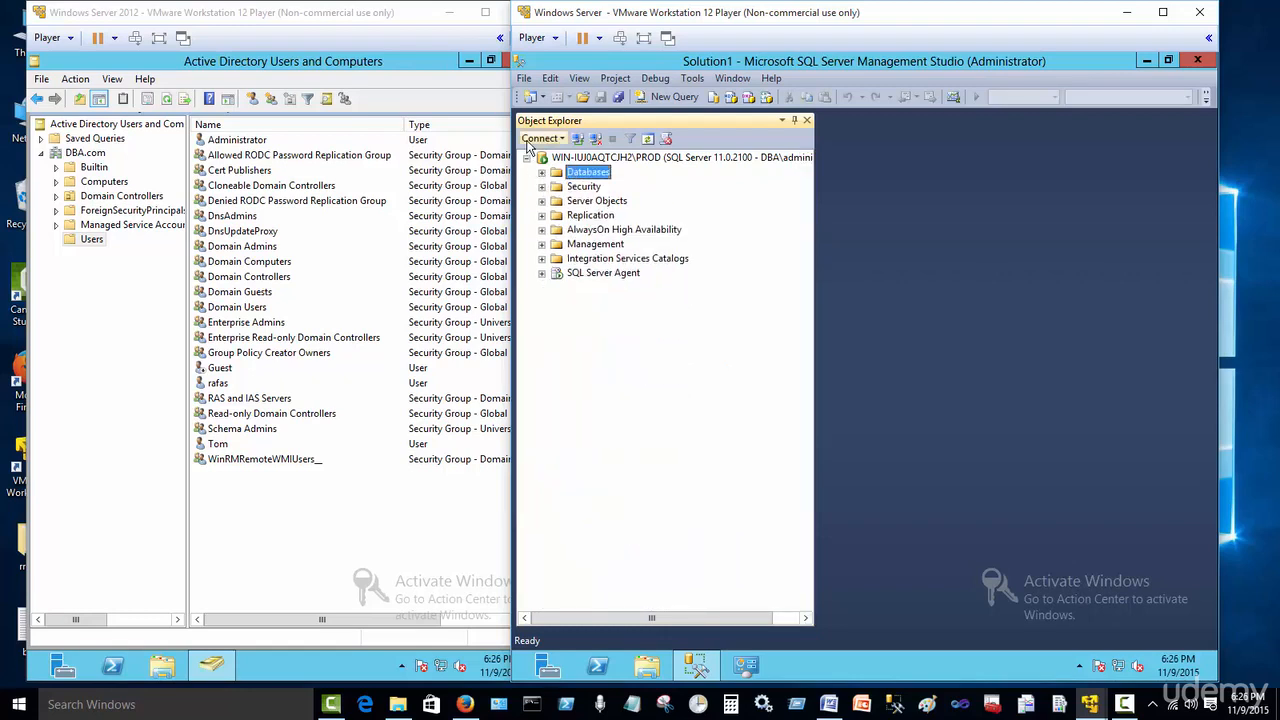
pyautogui.click(540, 138)
pyautogui.click(556, 158)
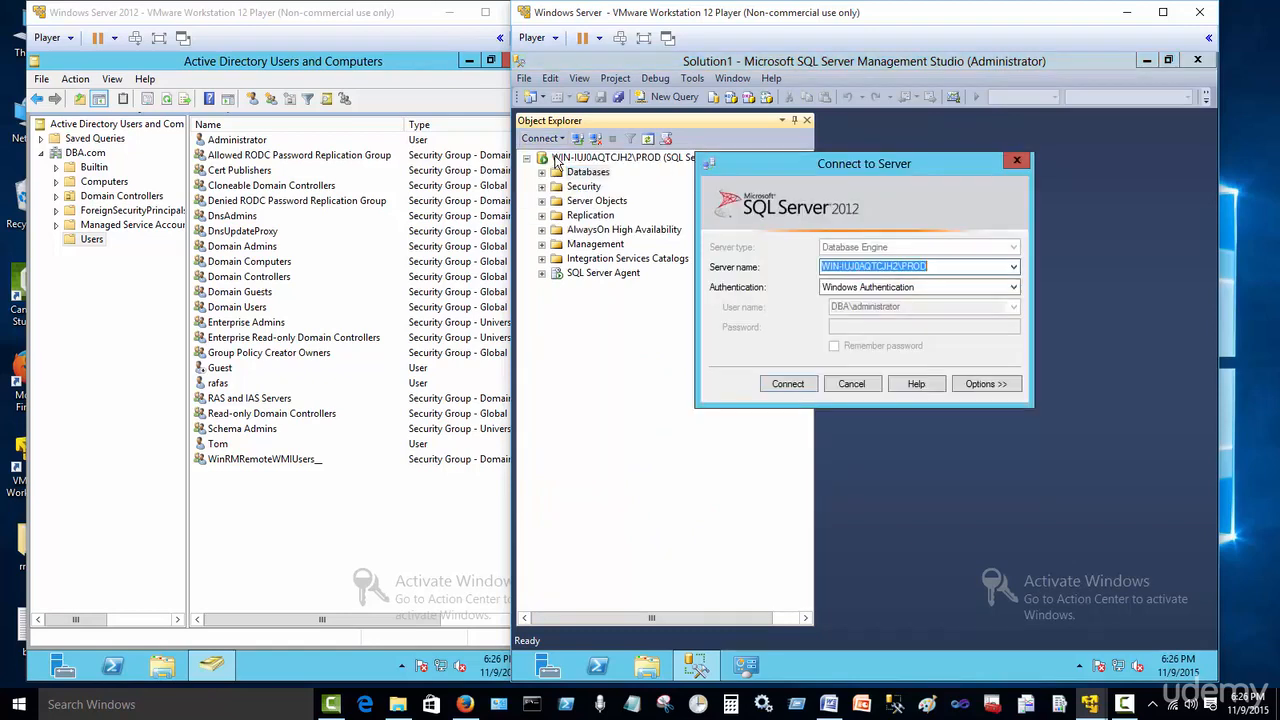
pyautogui.click(1013, 287)
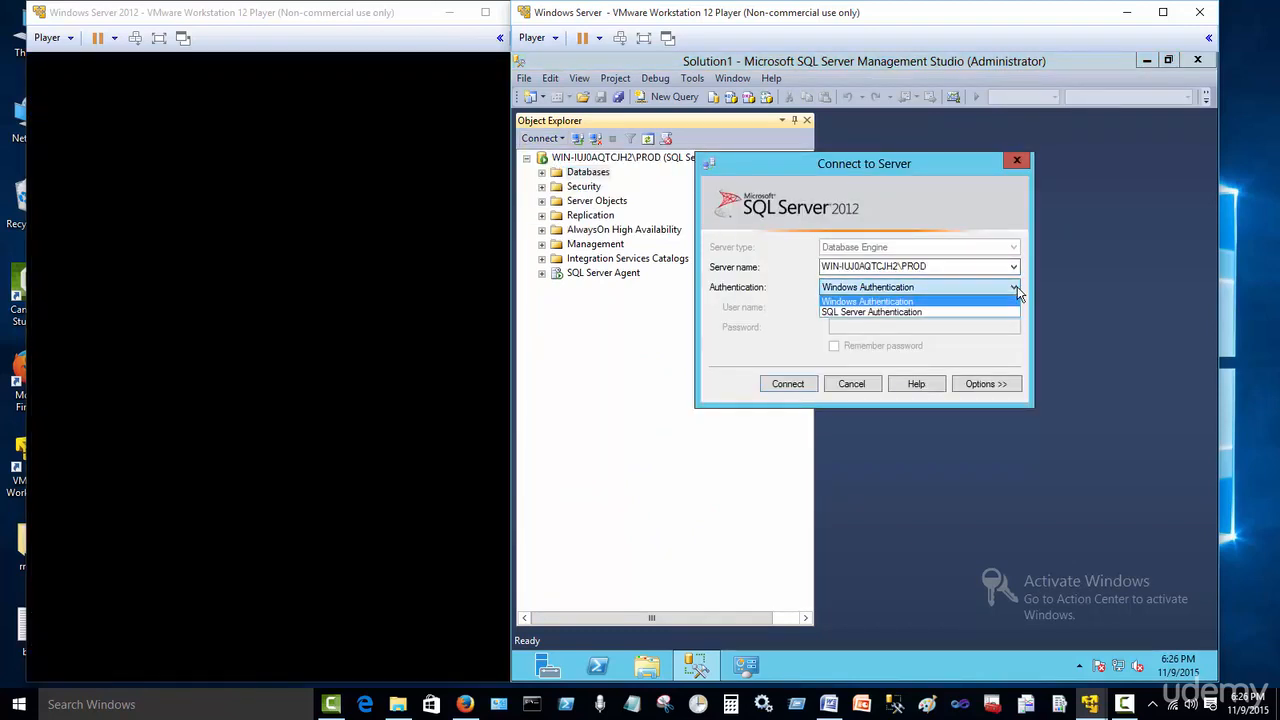
pyautogui.click(929, 312)
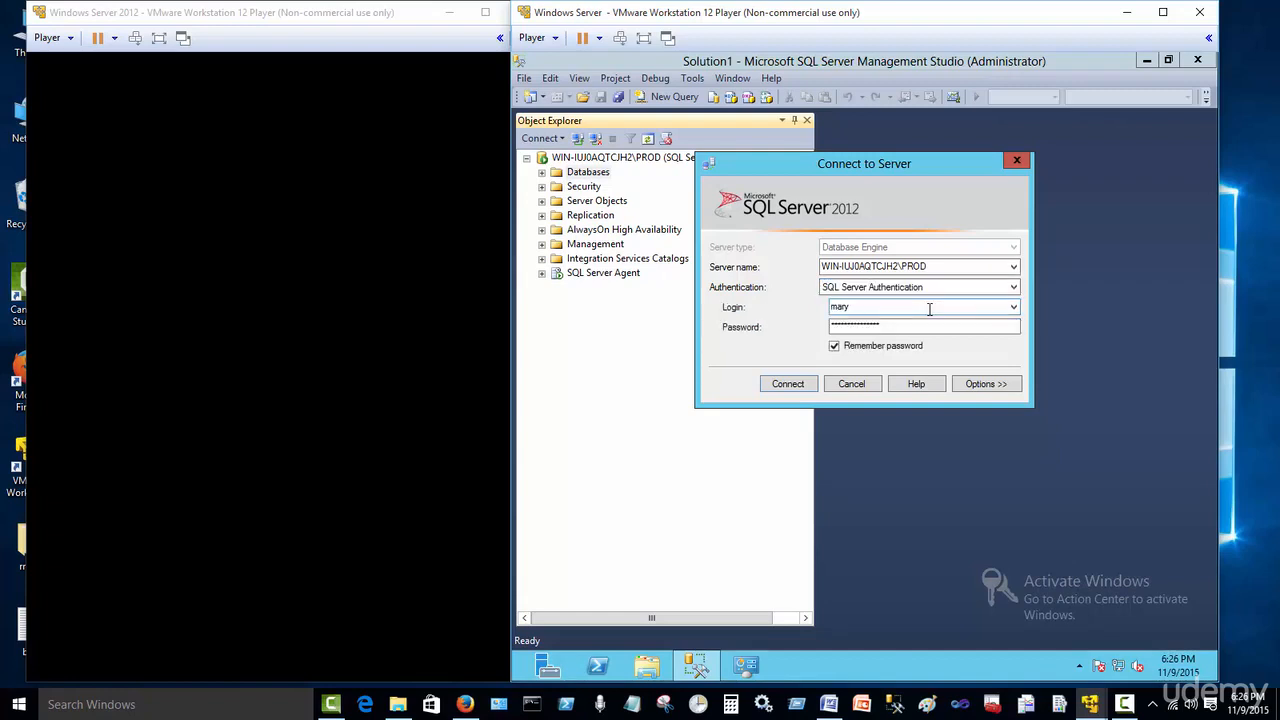
# Enter the new login's name and account password and connect, setting and confirming a replacement password for the login
pyautogui.press('Tab')
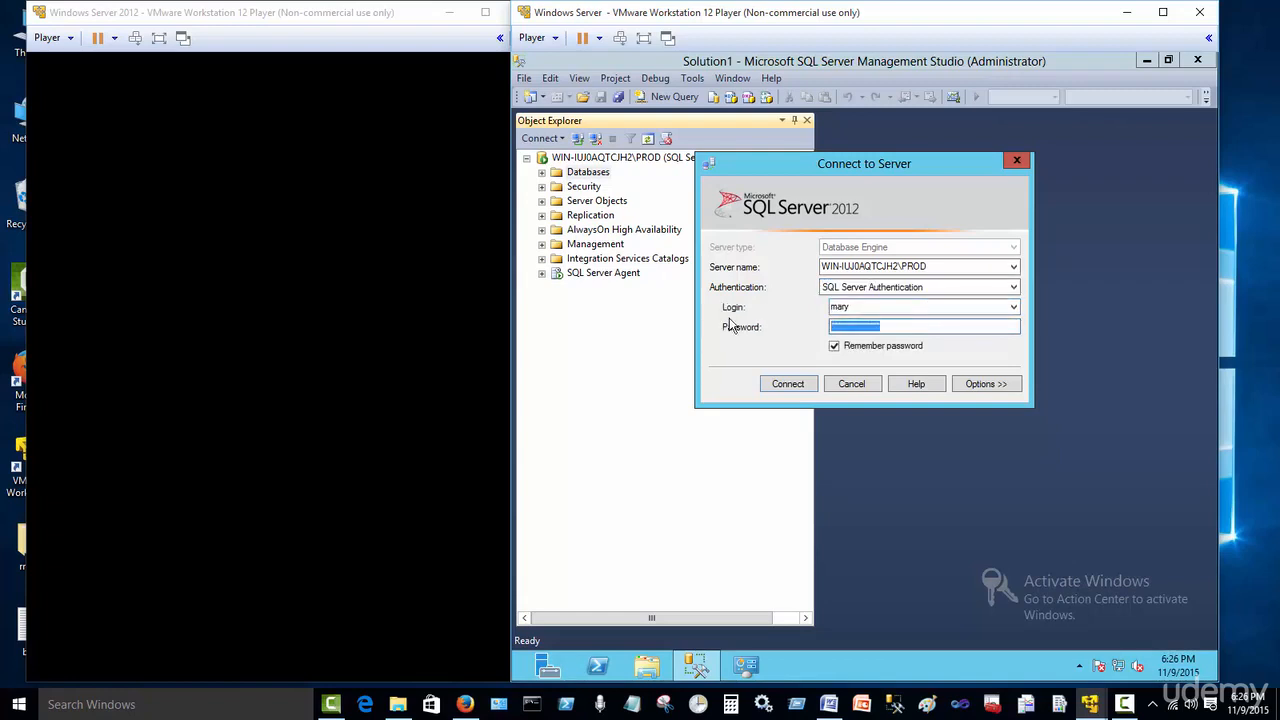
pyautogui.write('P')
pyautogui.click(358, 31)
pyautogui.click(778, 386)
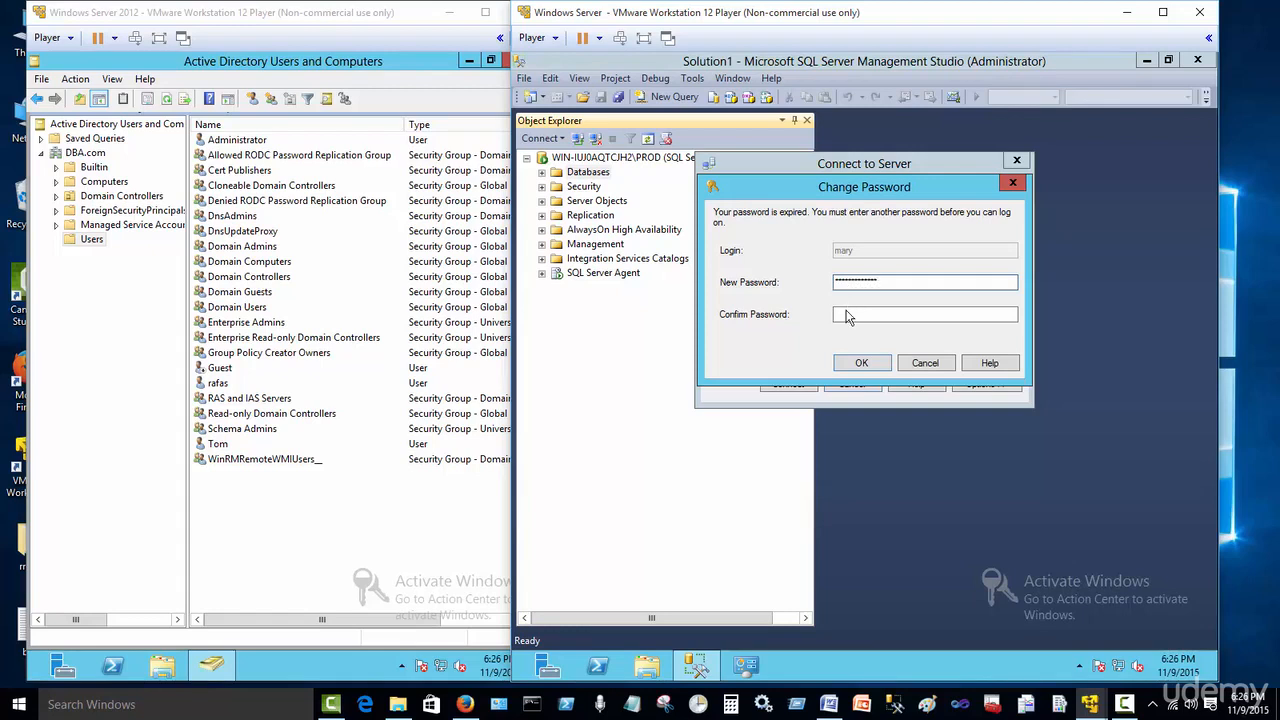
pyautogui.click(849, 315)
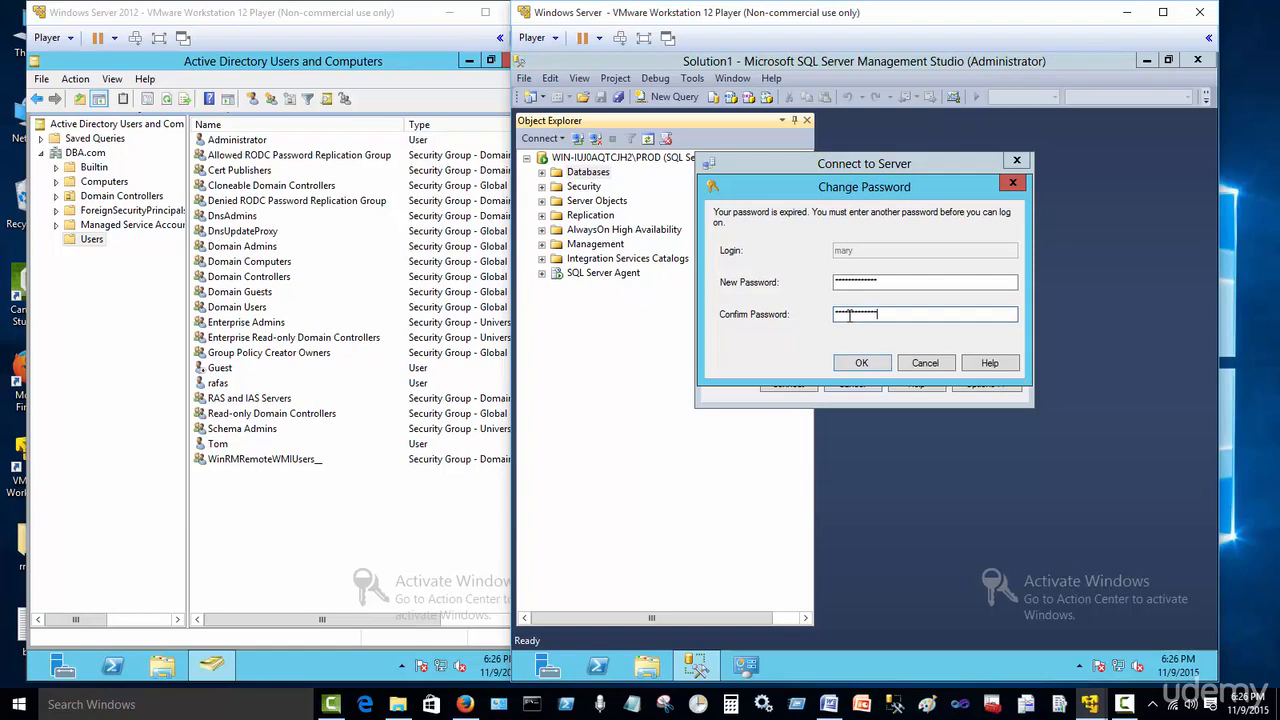
pyautogui.click(873, 362)
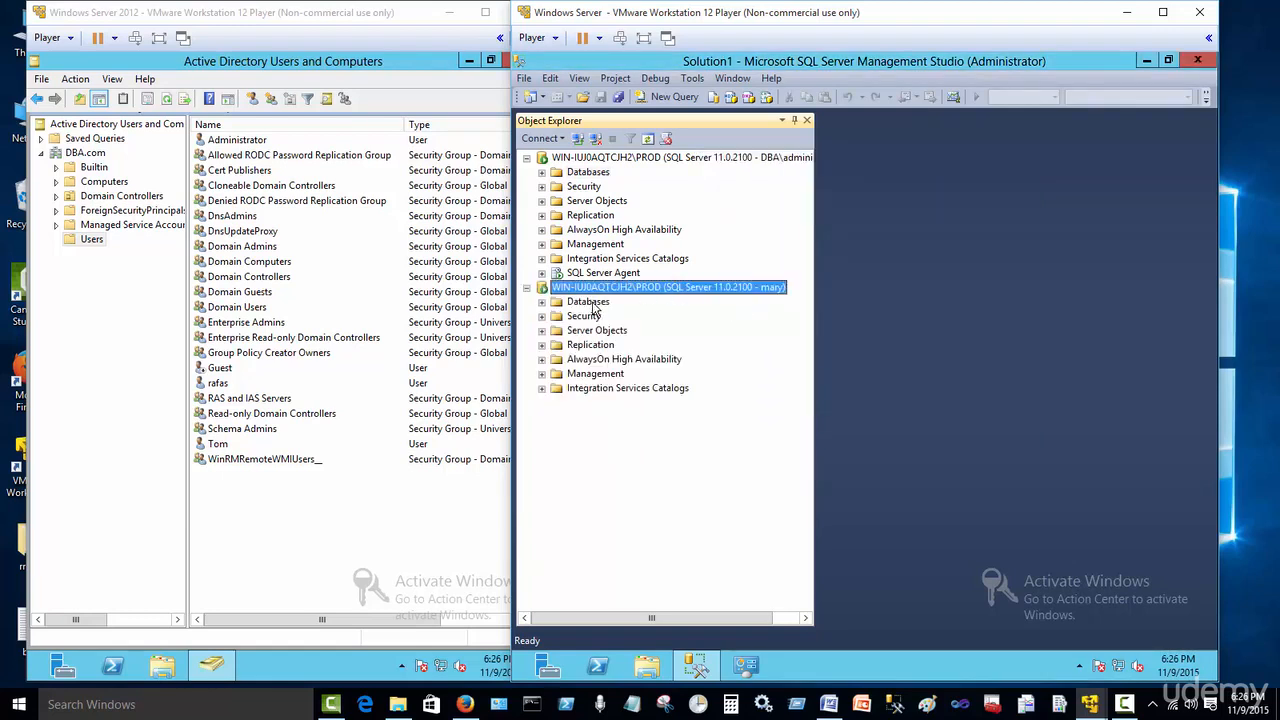
# Under the new login's connection, select the top 1000 rows of AdventureWorks2012's HumanResources.Department and HumanResources.Department_102715 tables
pyautogui.click(542, 302)
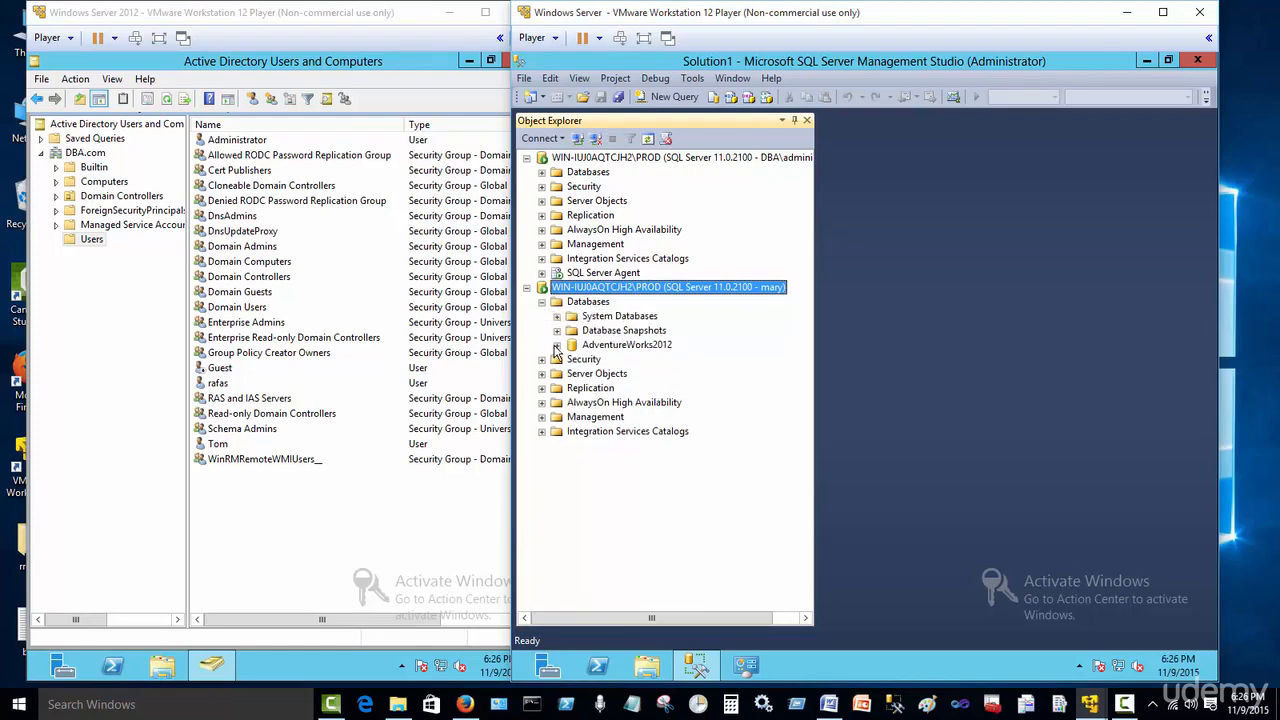
pyautogui.click(557, 345)
pyautogui.click(572, 373)
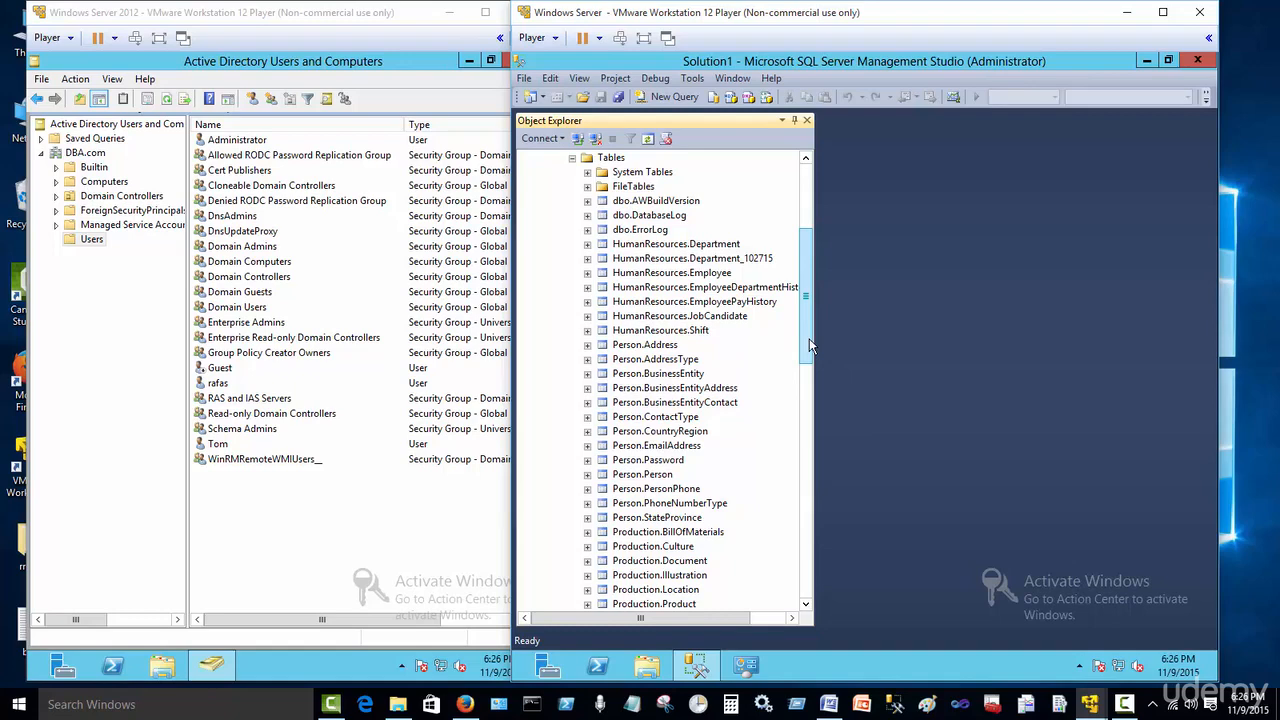
pyautogui.rightClick(660, 250)
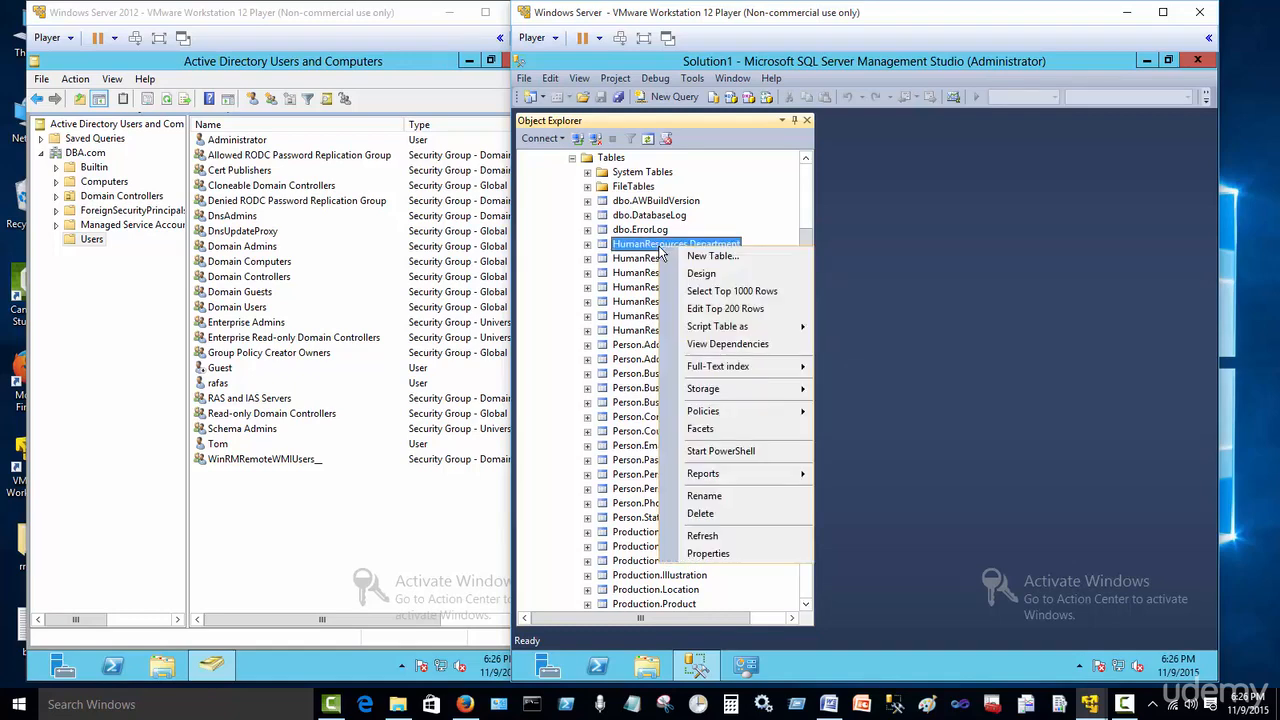
pyautogui.click(745, 291)
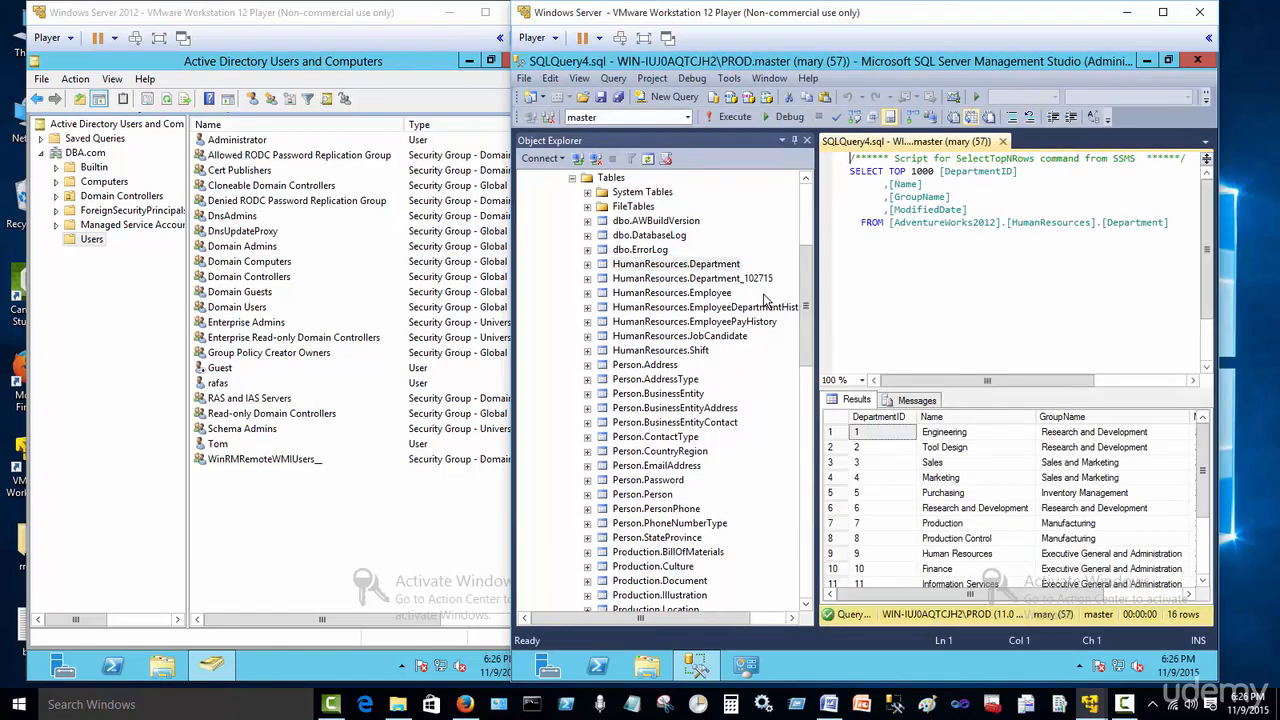
pyautogui.rightClick(677, 279)
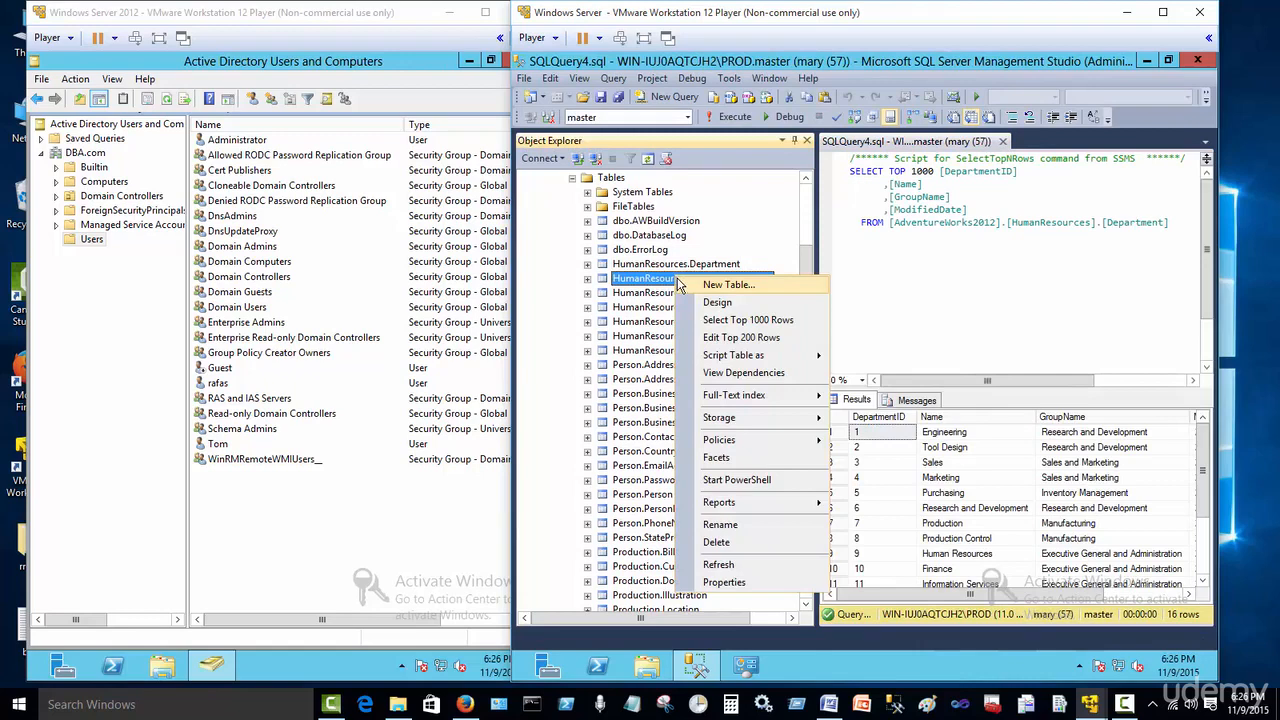
pyautogui.click(762, 319)
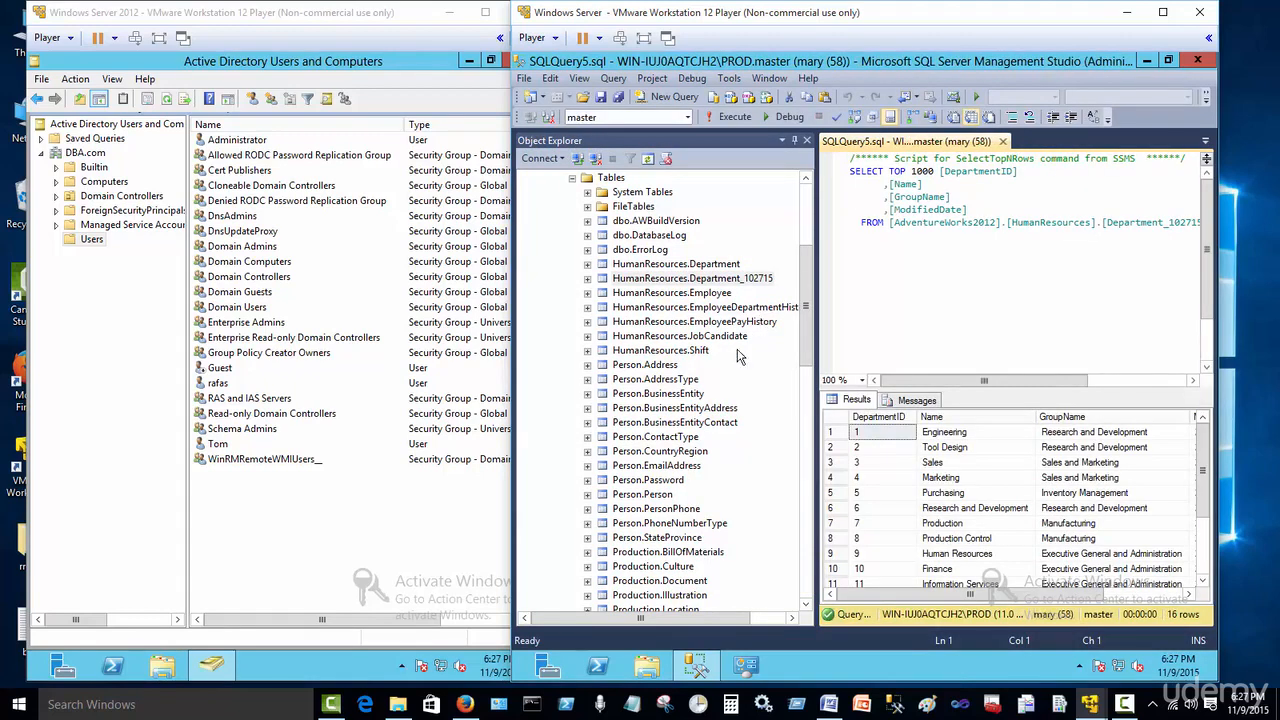
# Try to delete the Person.Address table as the new login, read the error details, and close the deletion dialog
pyautogui.rightClick(620, 368)
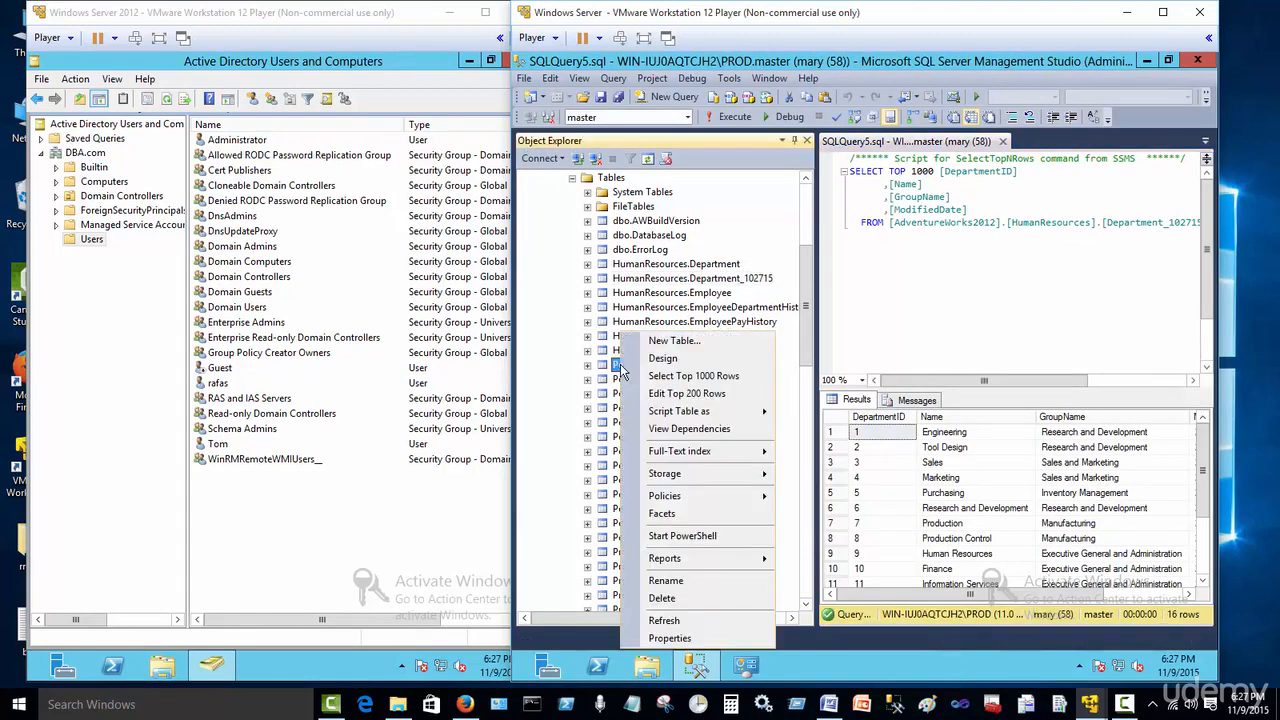
pyautogui.click(699, 599)
pyautogui.click(1090, 588)
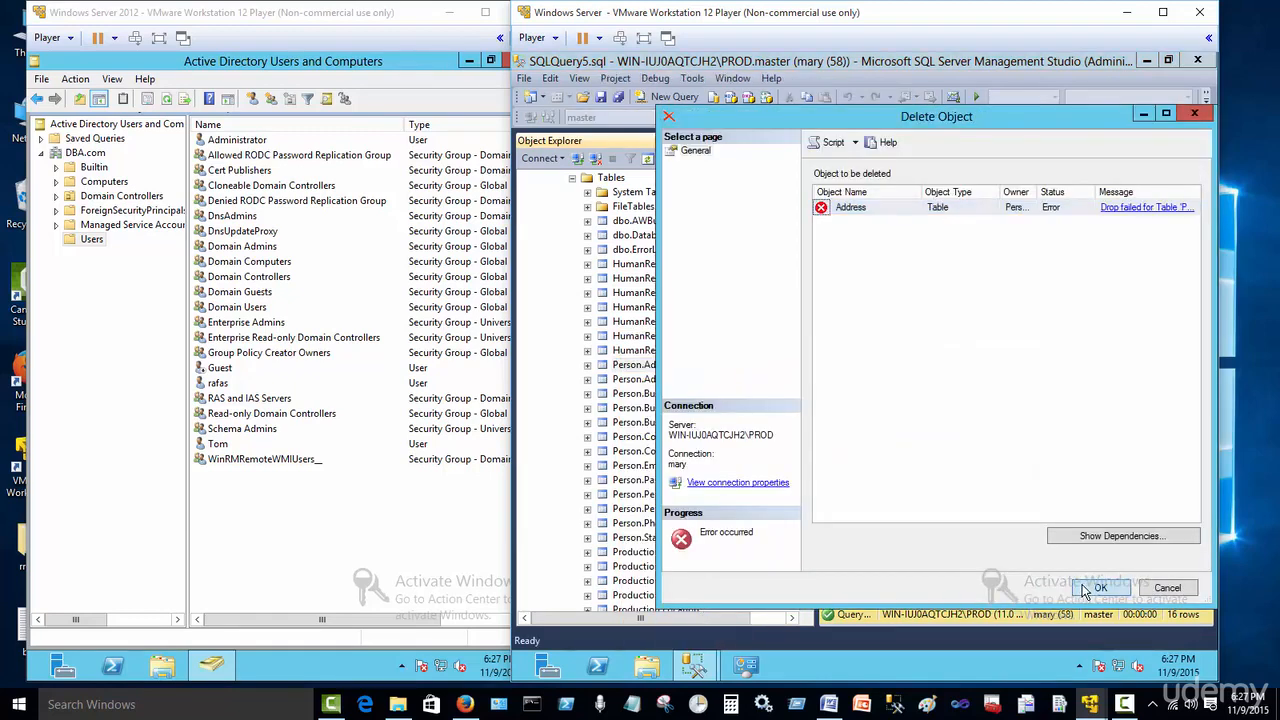
pyautogui.click(1122, 210)
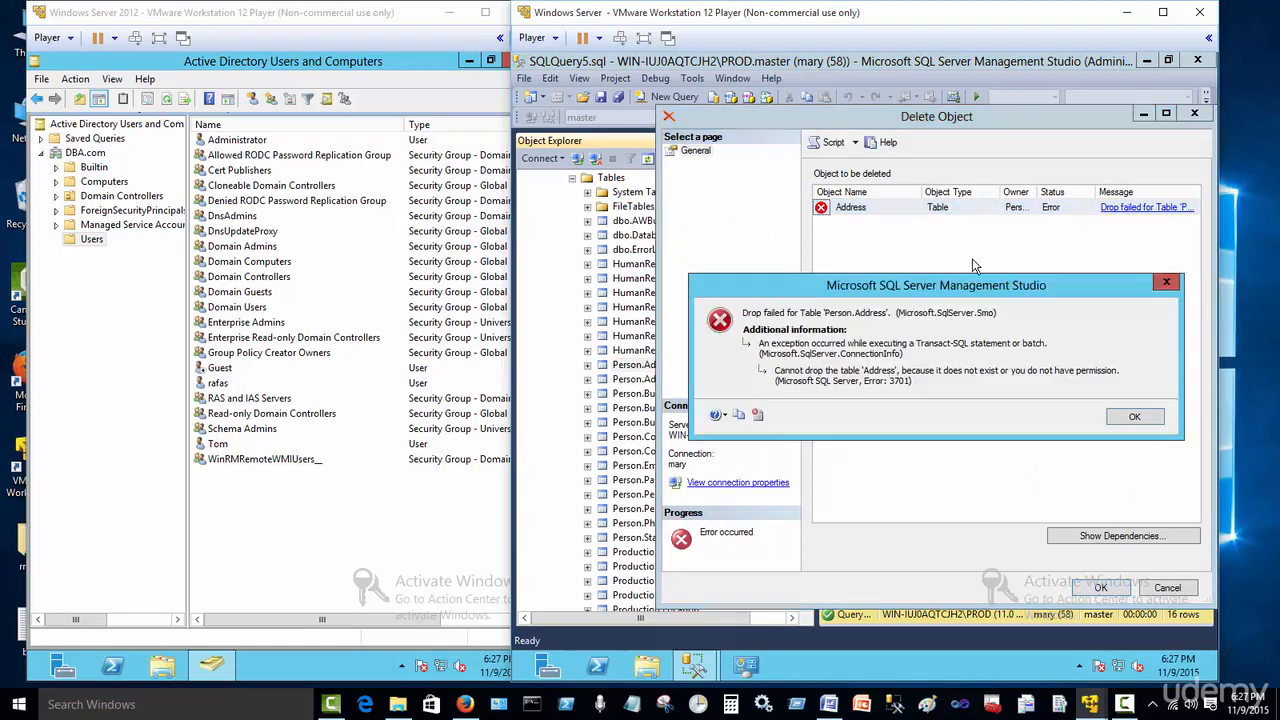
pyautogui.click(1140, 420)
pyautogui.click(1178, 588)
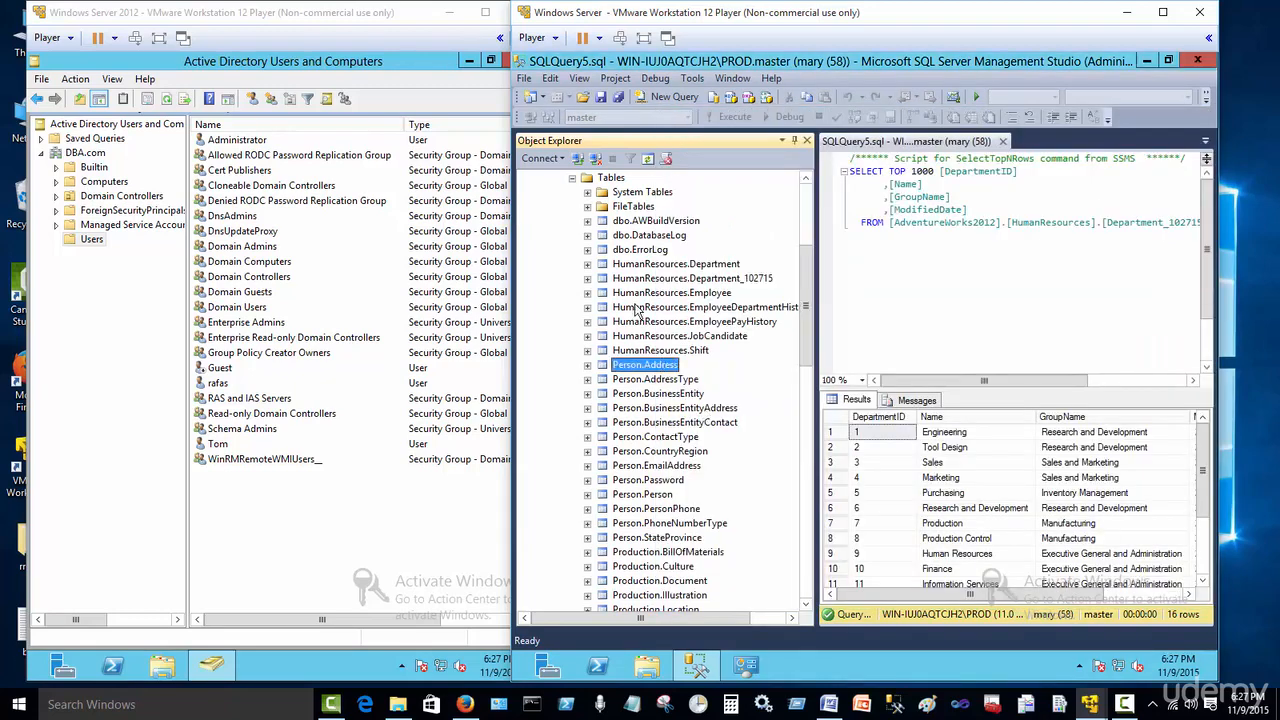
# Switch the server tree from the new login's connection to the administrator connection's Logins folder, and close both query windows
pyautogui.click(572, 178)
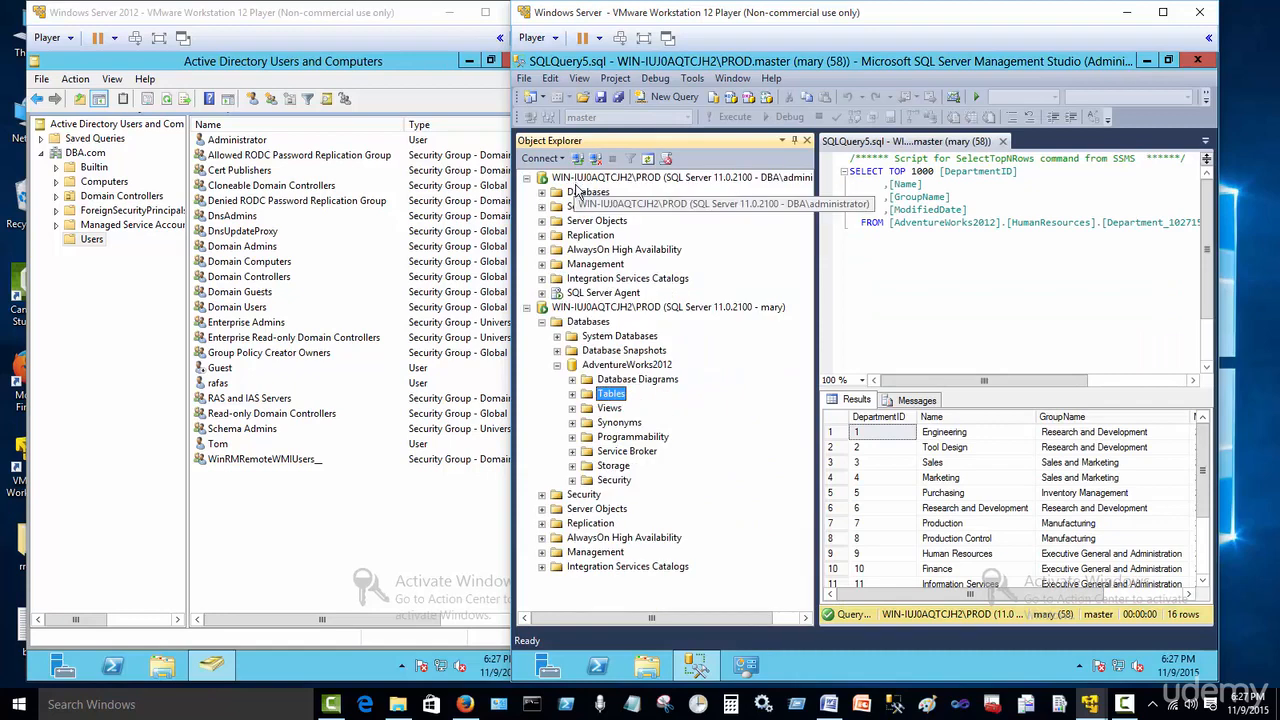
pyautogui.click(557, 364)
pyautogui.click(541, 322)
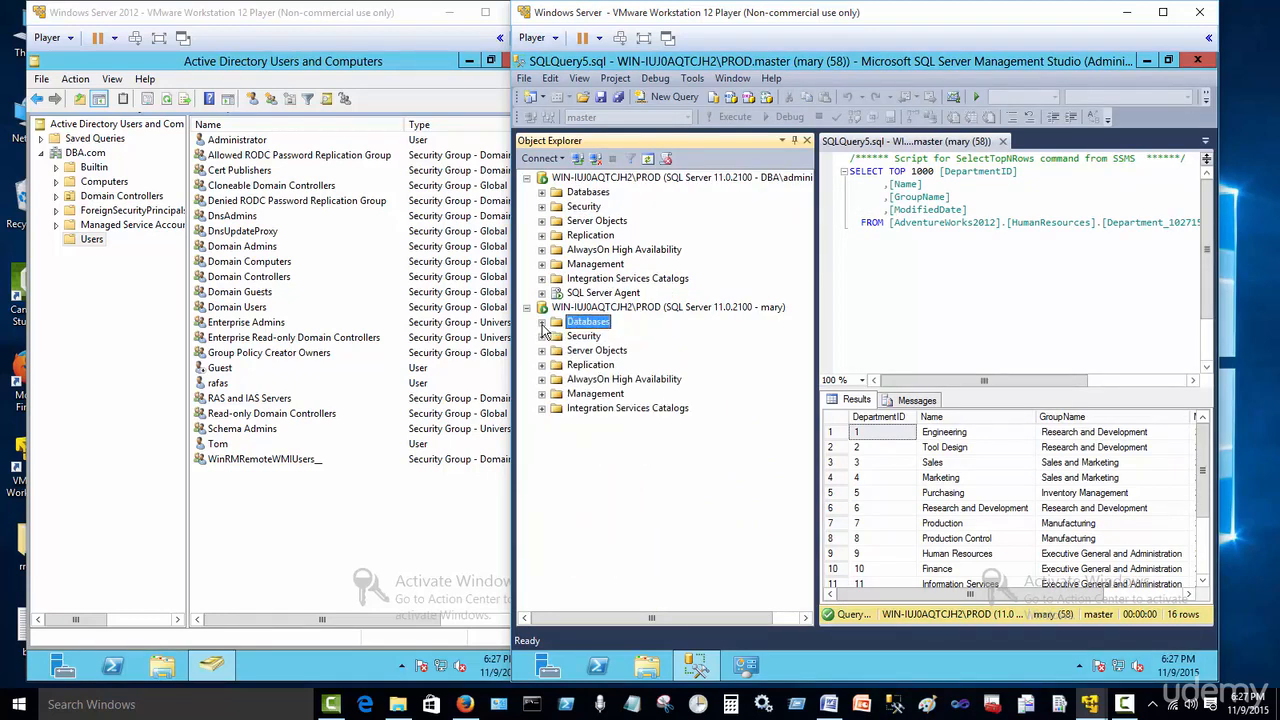
pyautogui.click(663, 312)
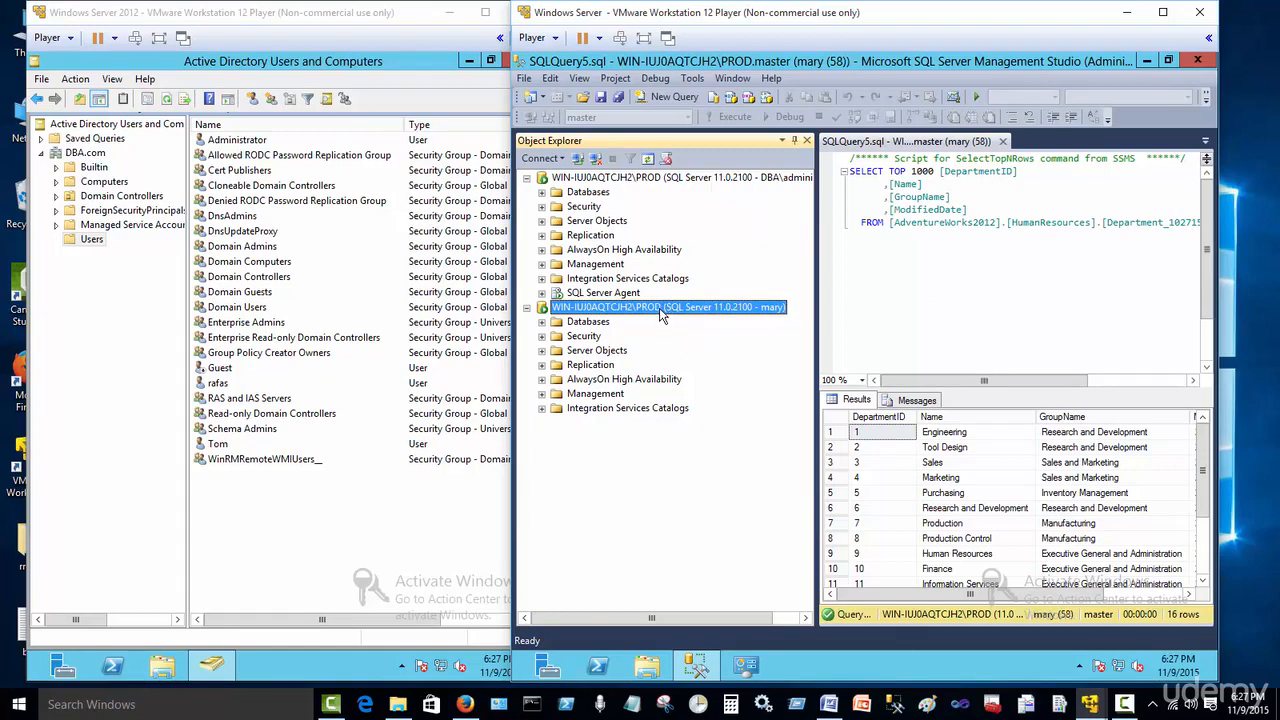
pyautogui.click(527, 307)
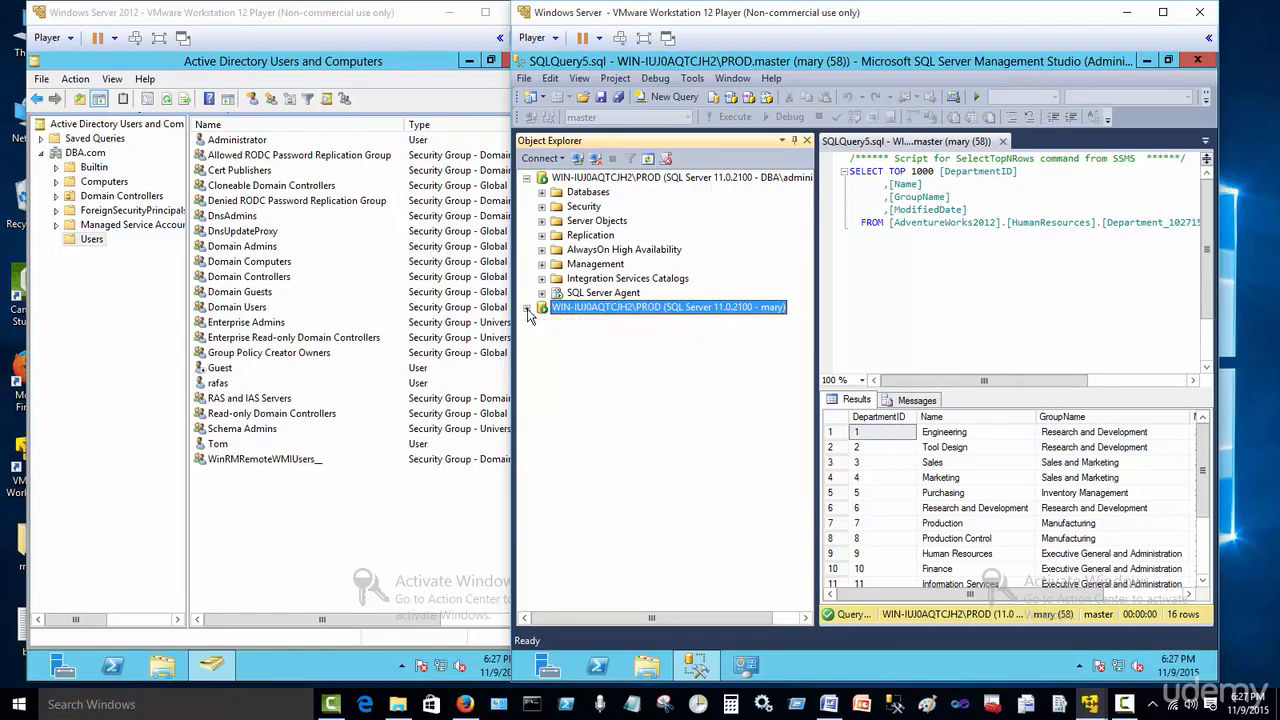
pyautogui.click(542, 207)
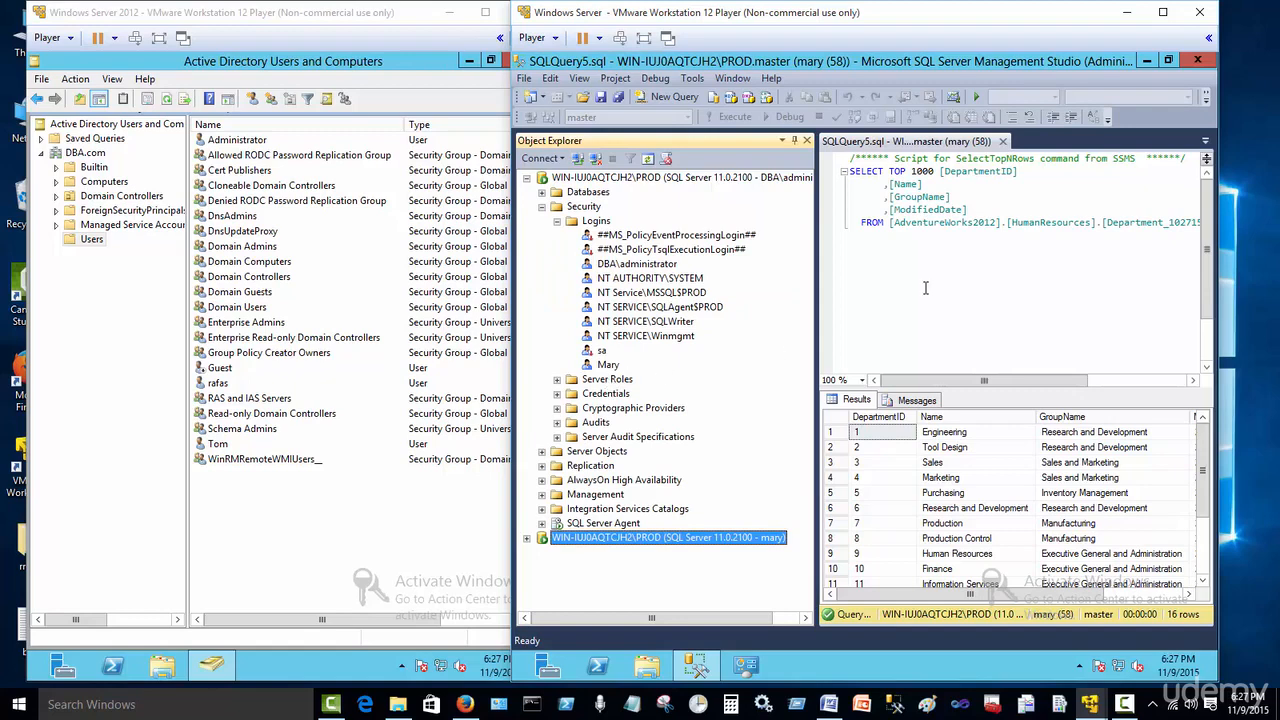
pyautogui.click(1002, 141)
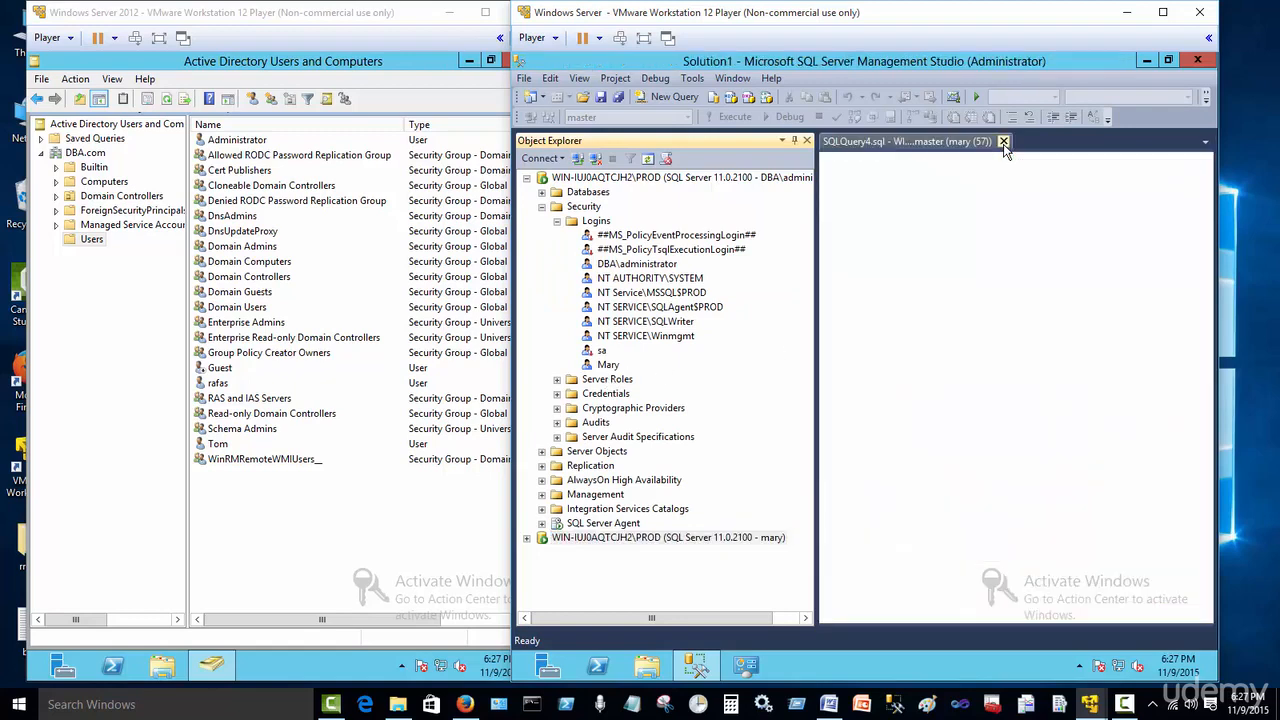
# Try to delete the new login from the administrator connection's Logins folder, accepting the notice about associated database users
pyautogui.rightClick(608, 344)
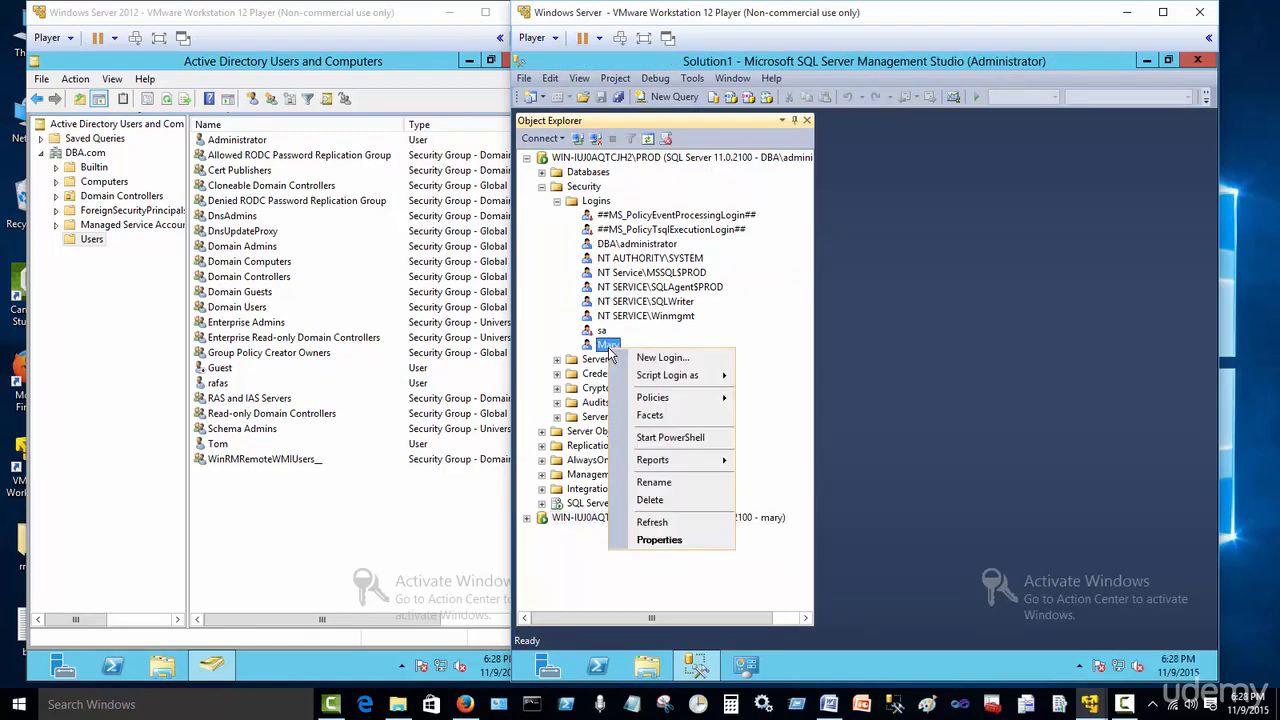
pyautogui.click(676, 508)
pyautogui.click(1112, 588)
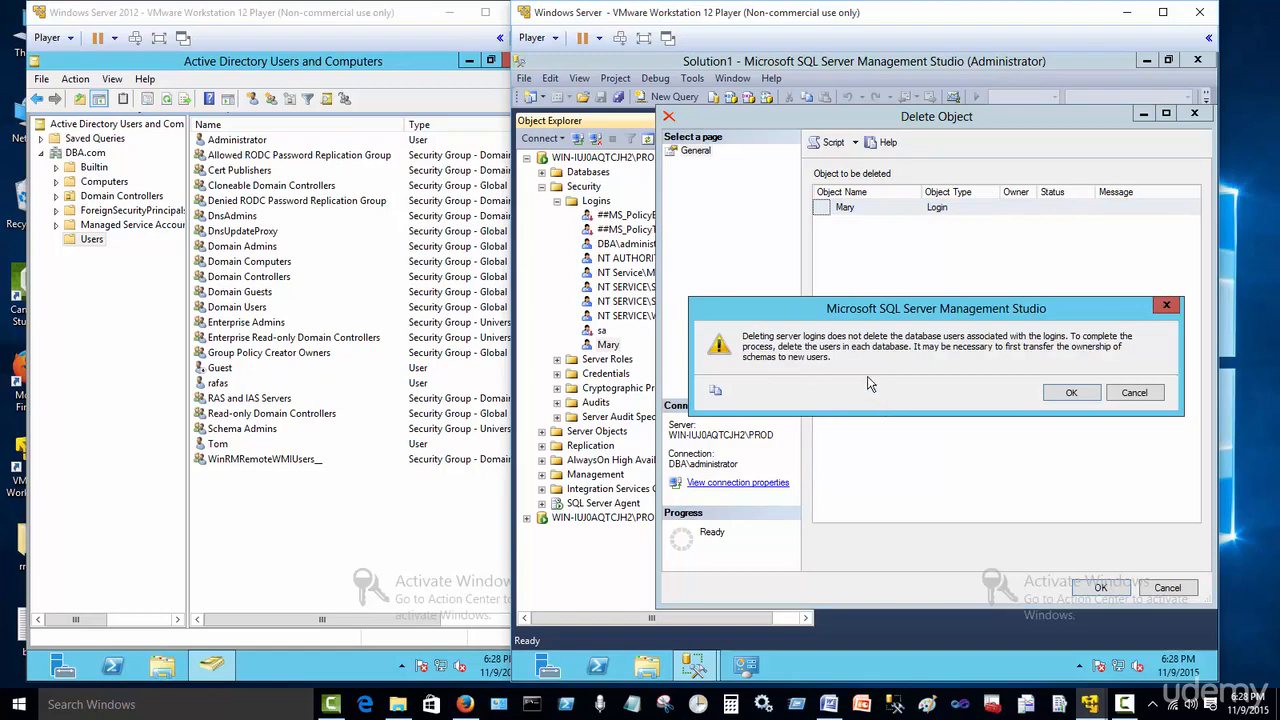
pyautogui.click(1071, 394)
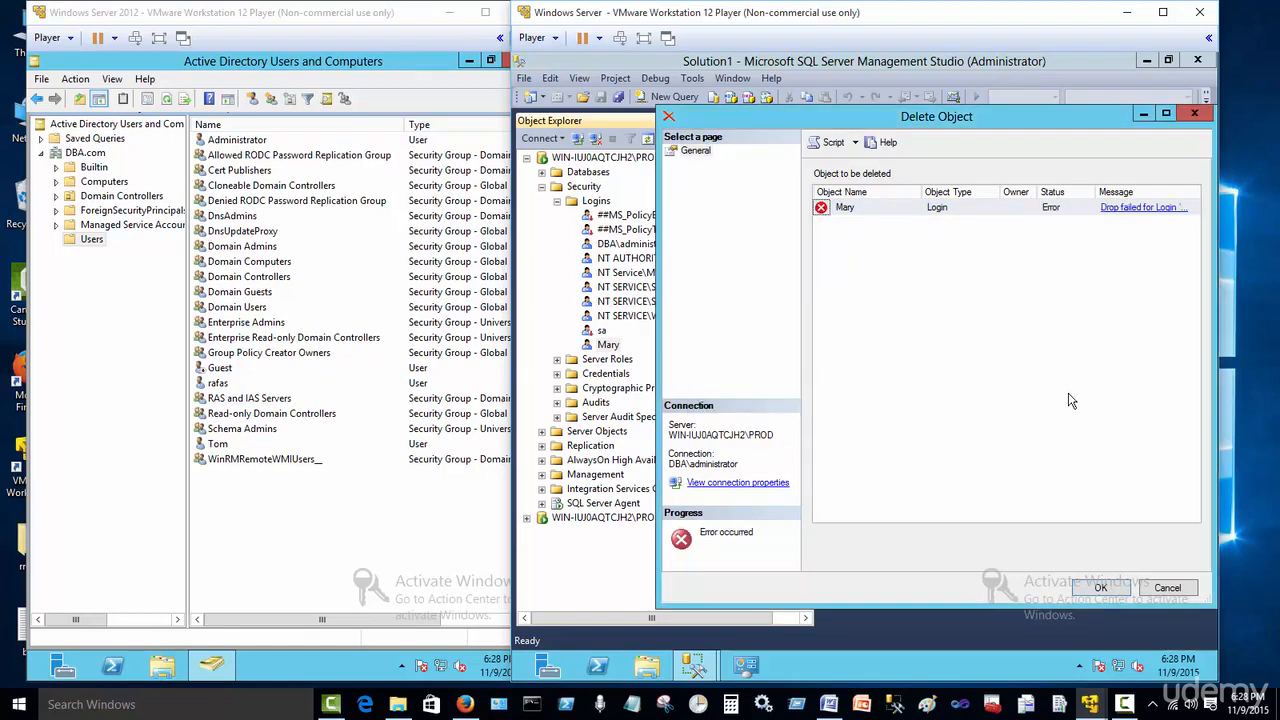
pyautogui.click(1168, 588)
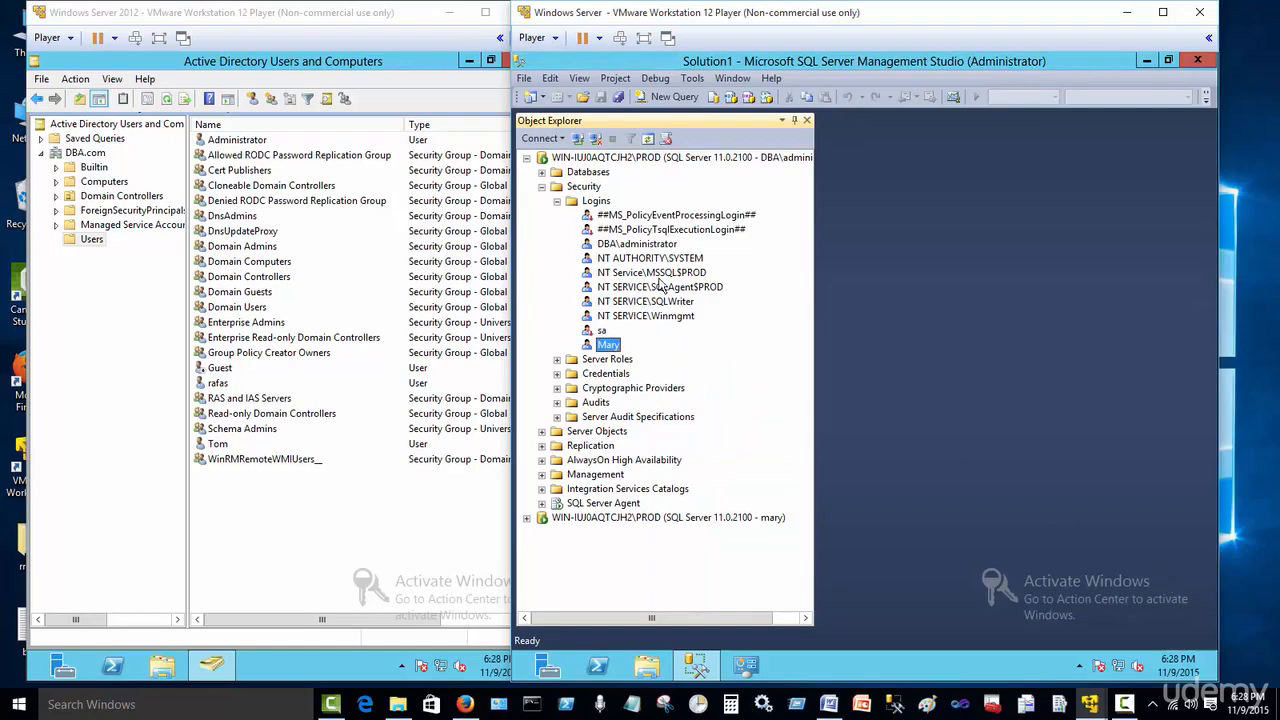
# Delete the database user mapped to the new login from AdventureWorks2012's Users folder, and collapse the database
pyautogui.click(542, 173)
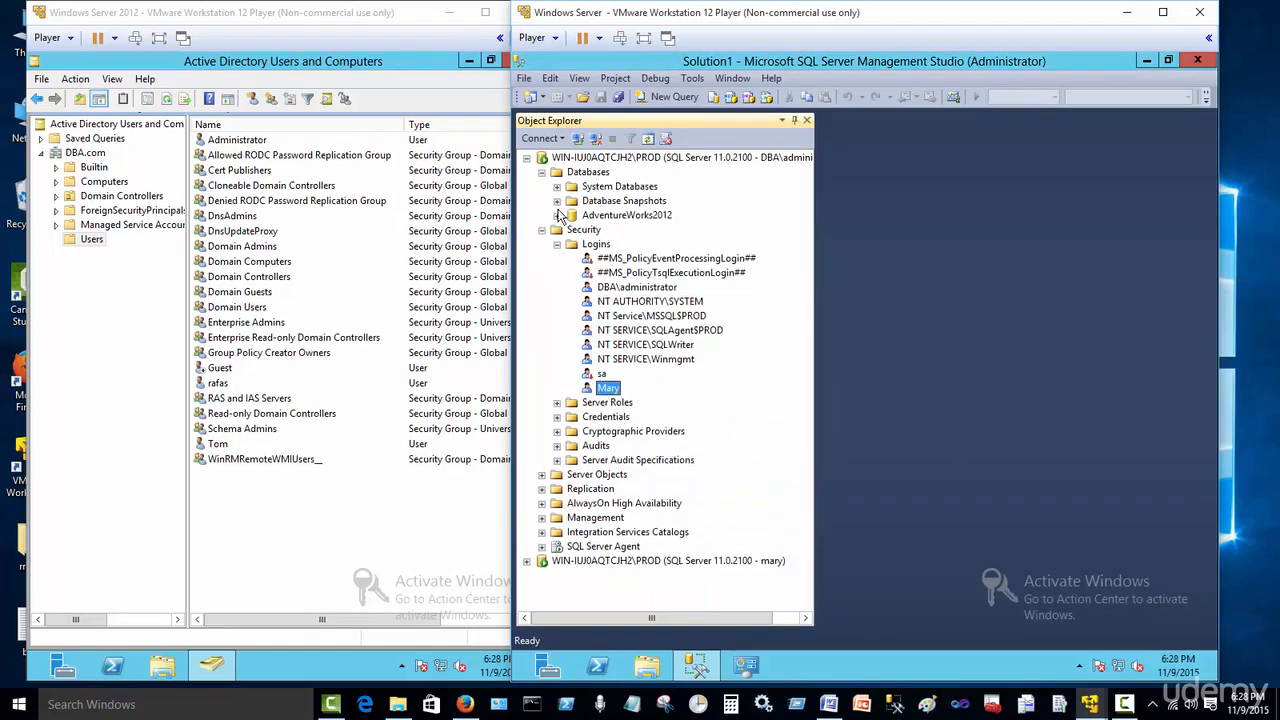
pyautogui.click(557, 215)
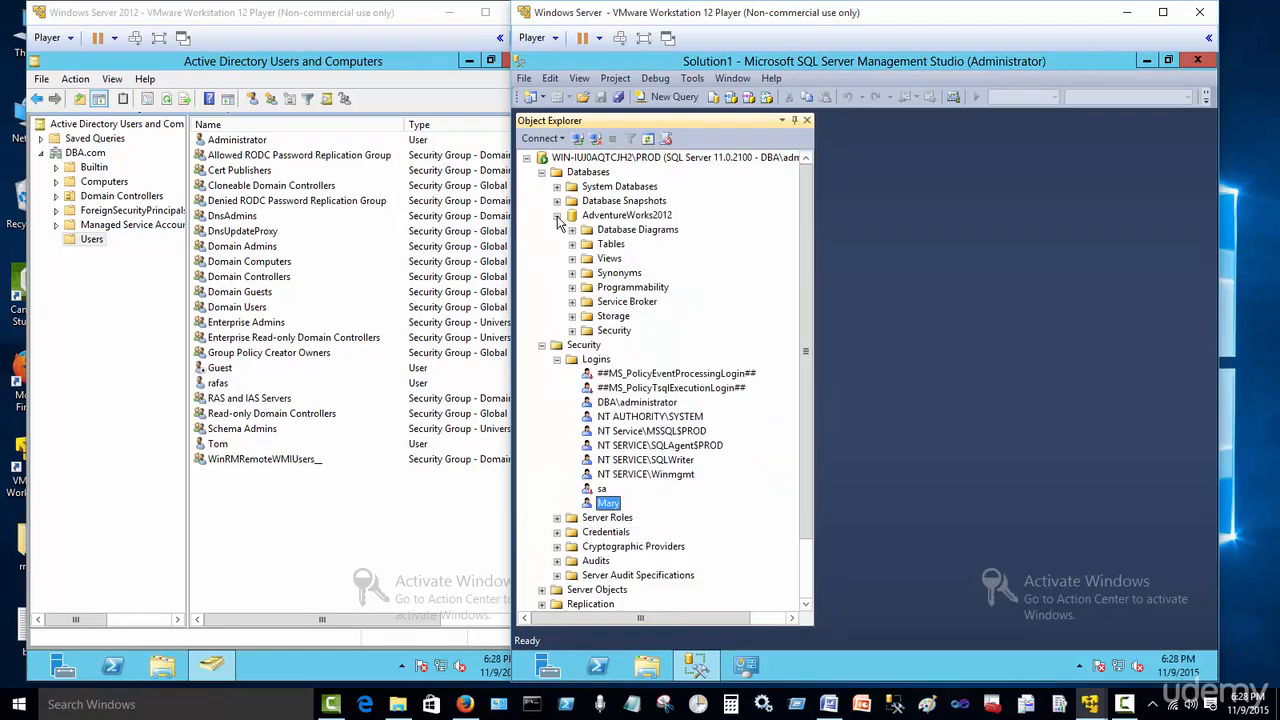
pyautogui.click(573, 331)
pyautogui.click(587, 345)
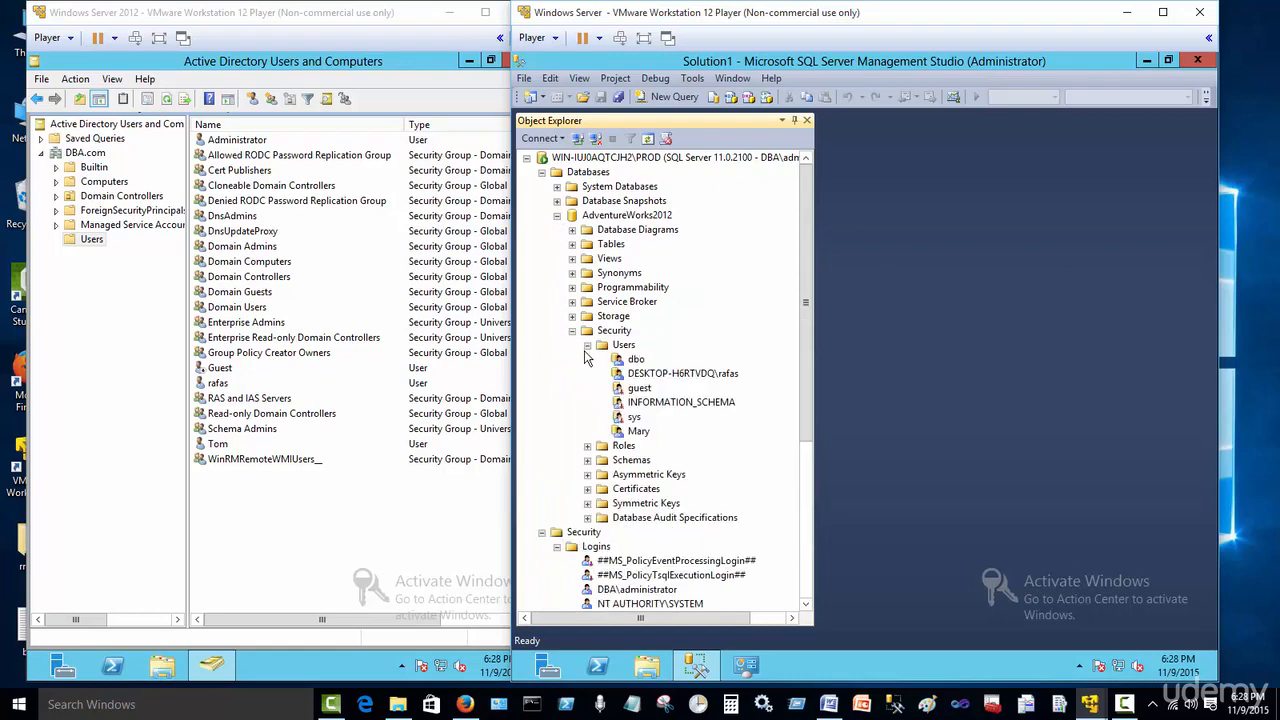
pyautogui.rightClick(640, 433)
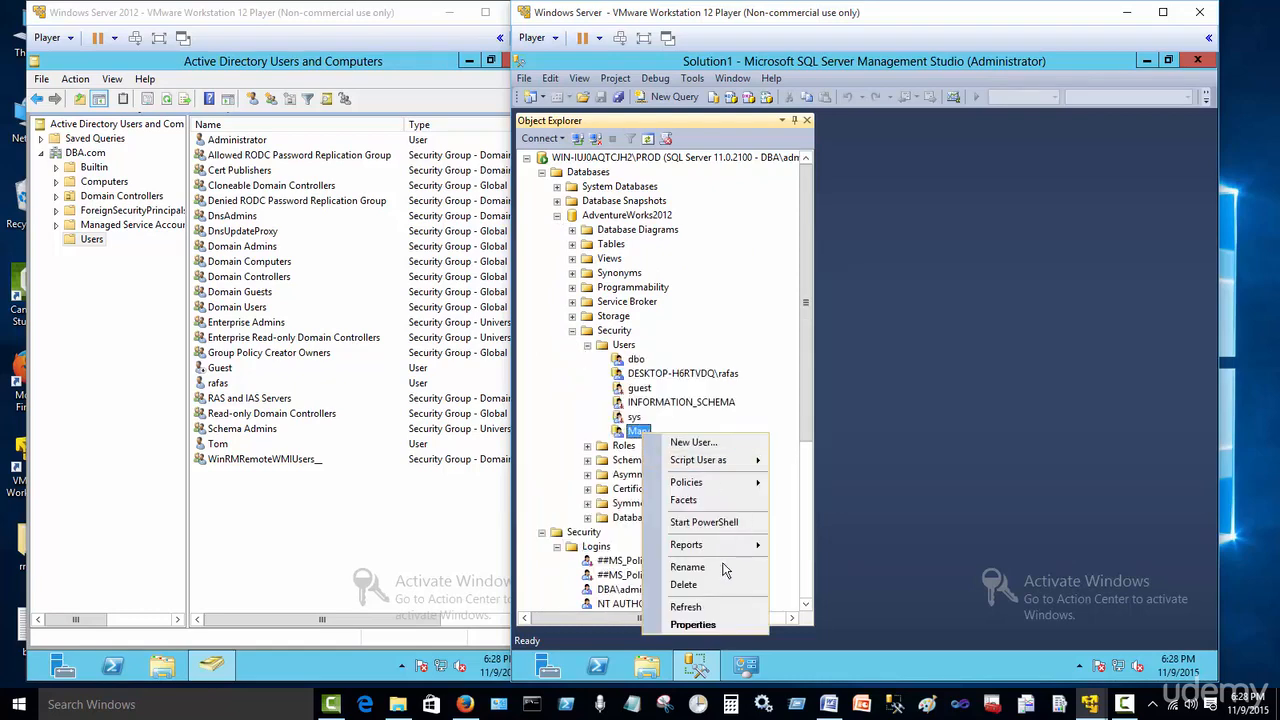
pyautogui.click(719, 584)
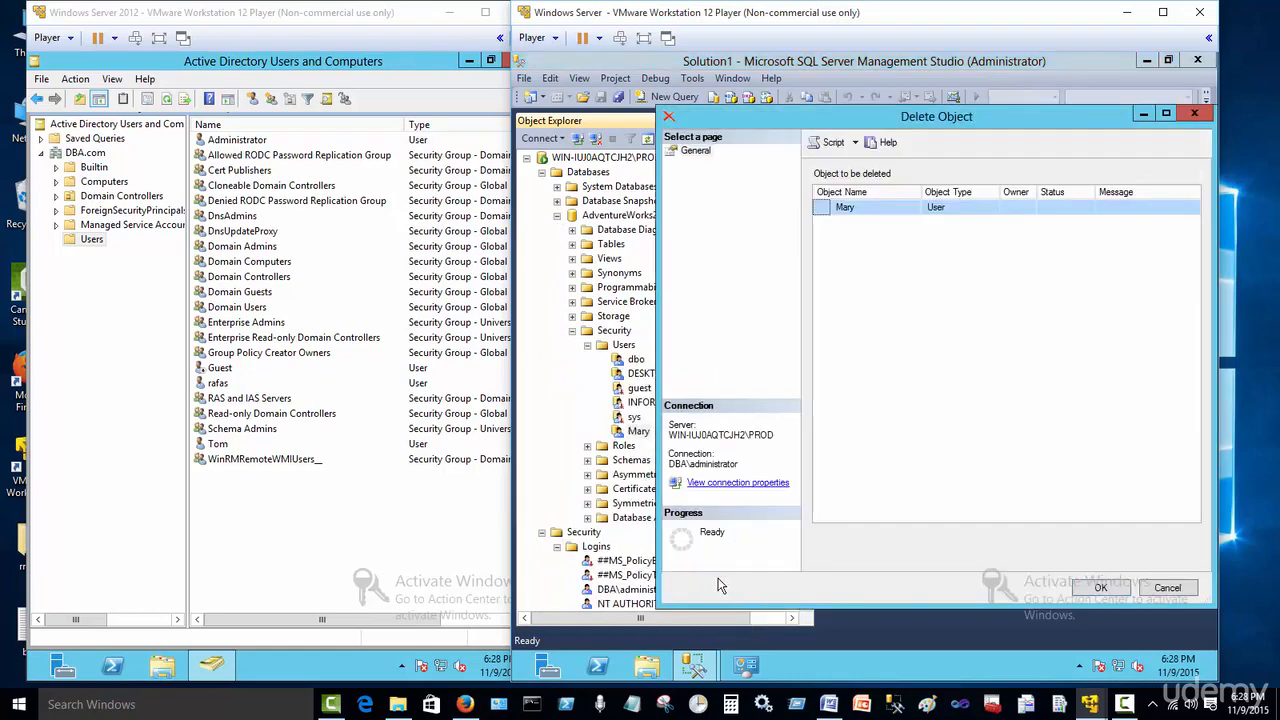
pyautogui.click(1088, 587)
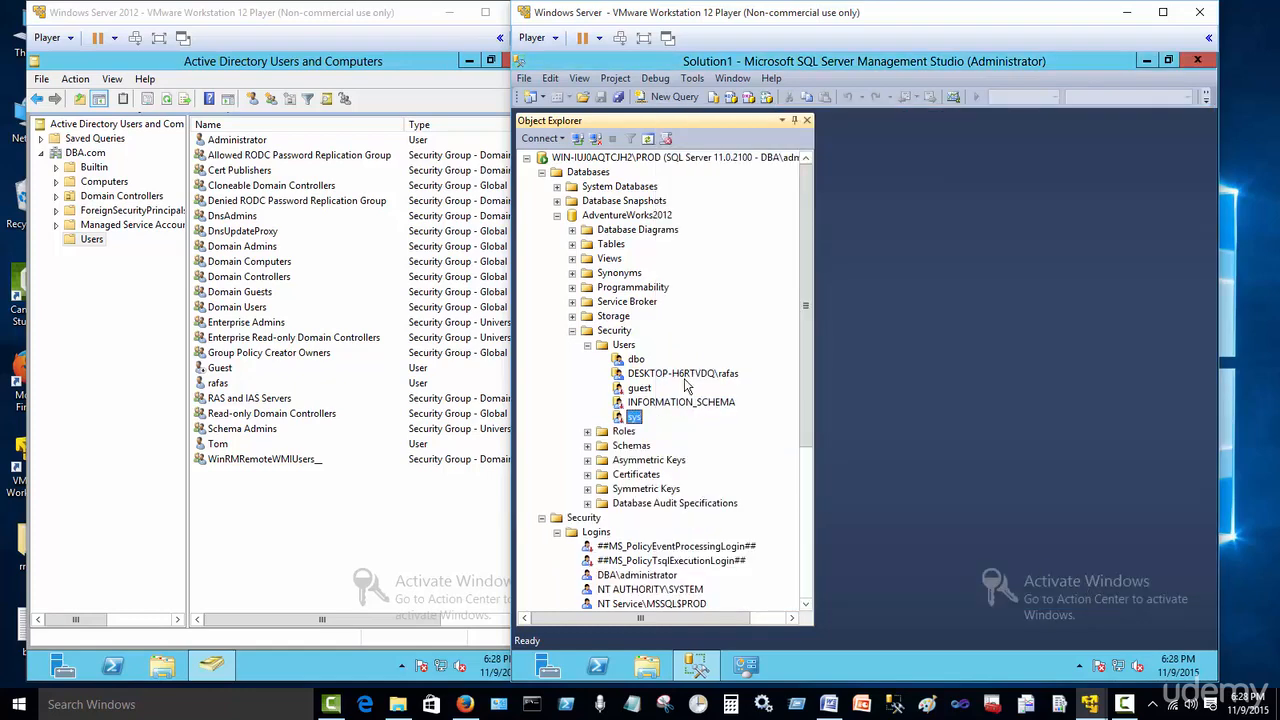
pyautogui.click(572, 330)
pyautogui.click(557, 215)
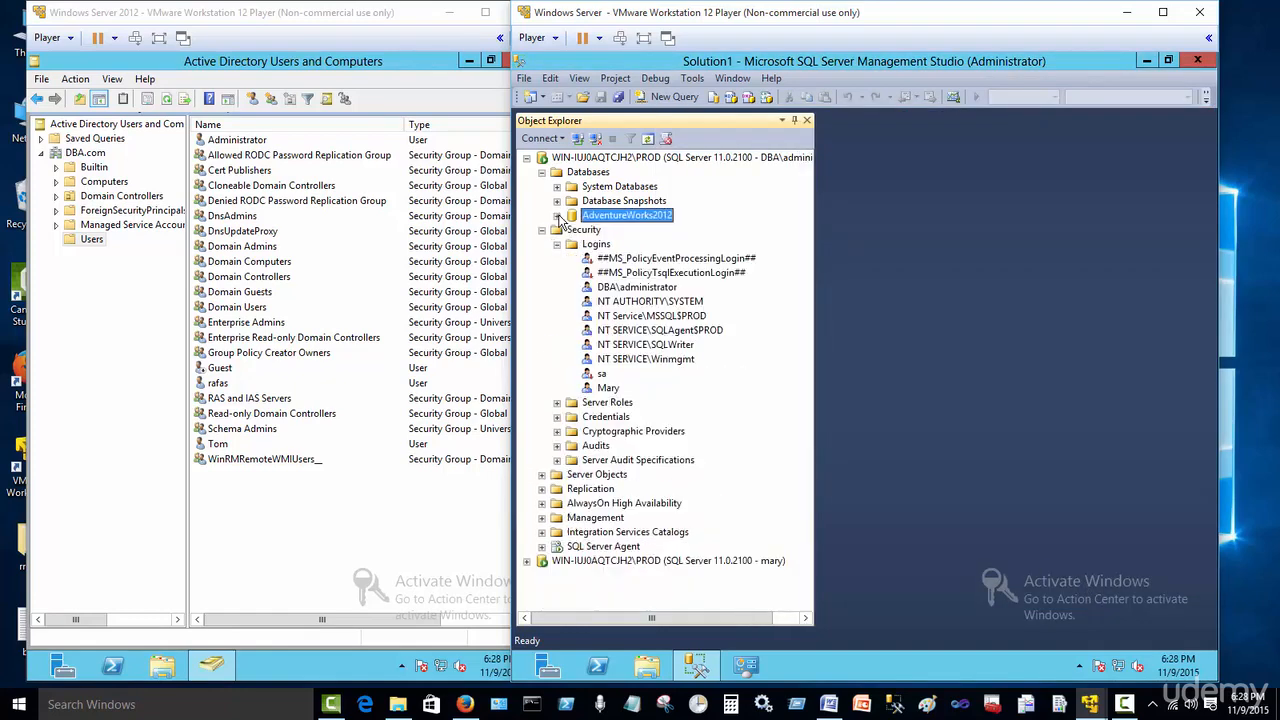
# Try to delete the new login from the Logins folder again, read the error details, and close the deletion dialog
pyautogui.rightClick(608, 388)
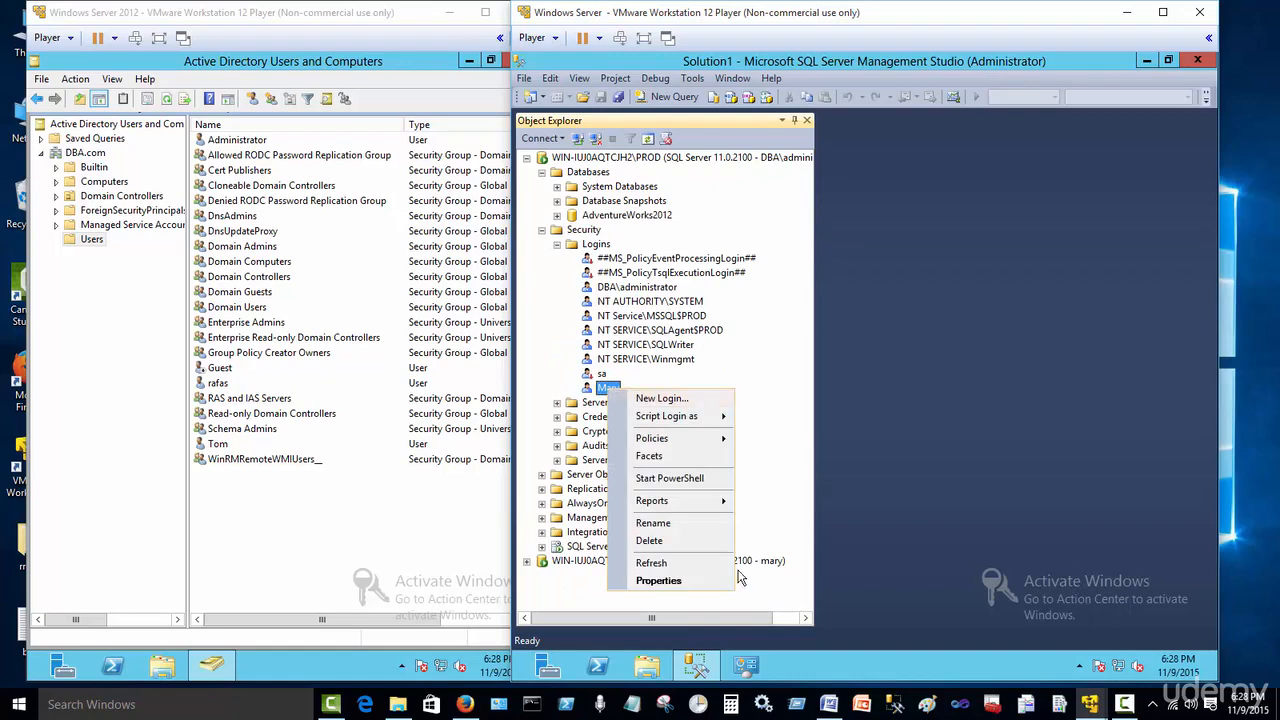
pyautogui.click(684, 545)
pyautogui.click(1099, 589)
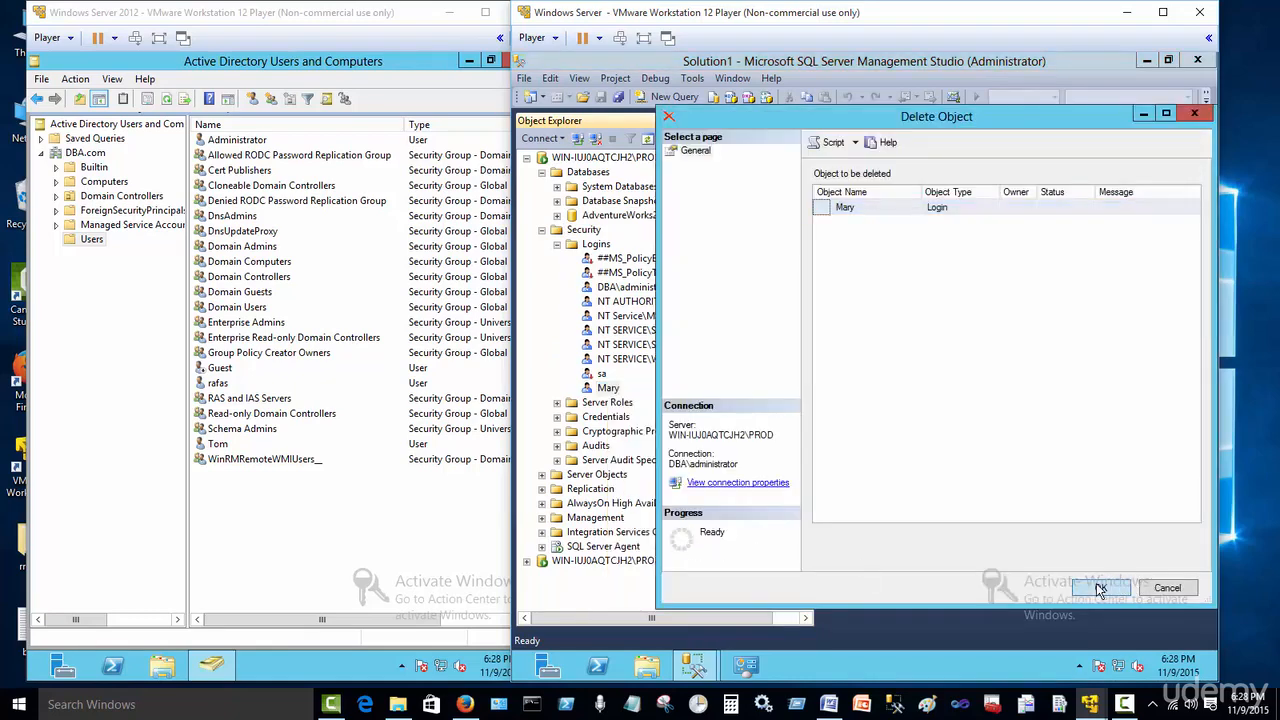
pyautogui.click(1070, 392)
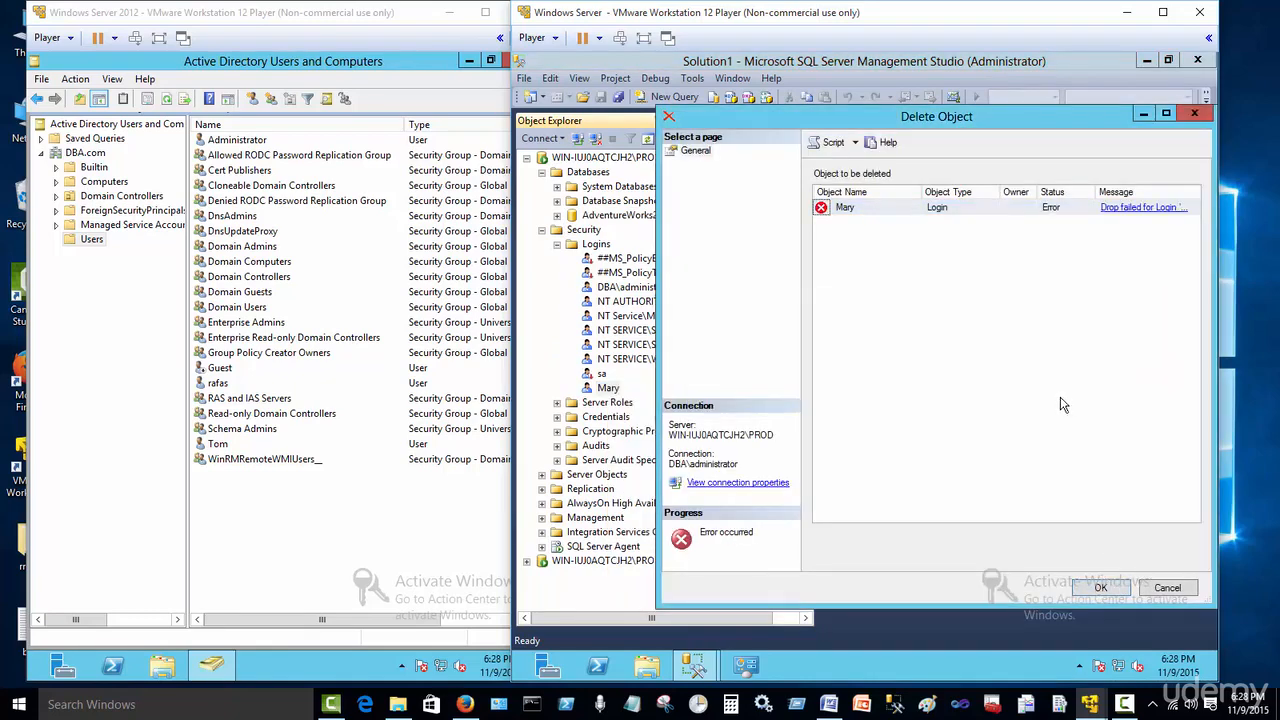
pyautogui.click(1122, 208)
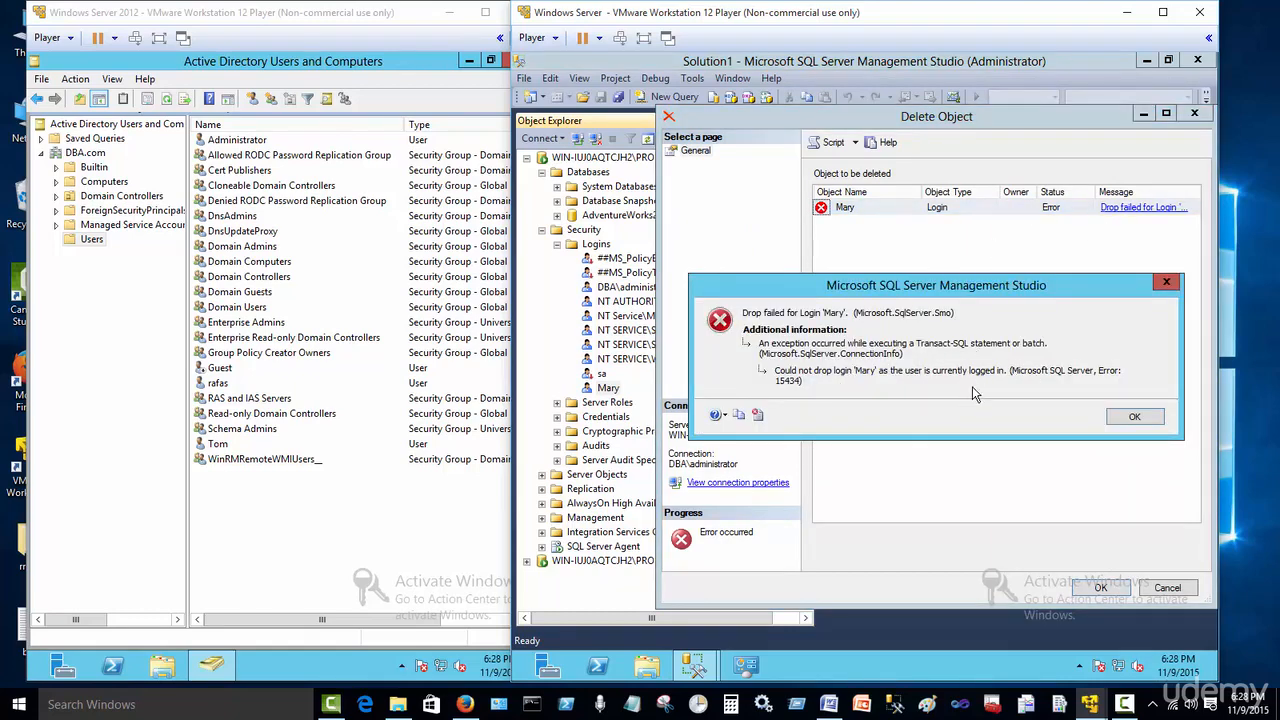
pyautogui.click(1146, 424)
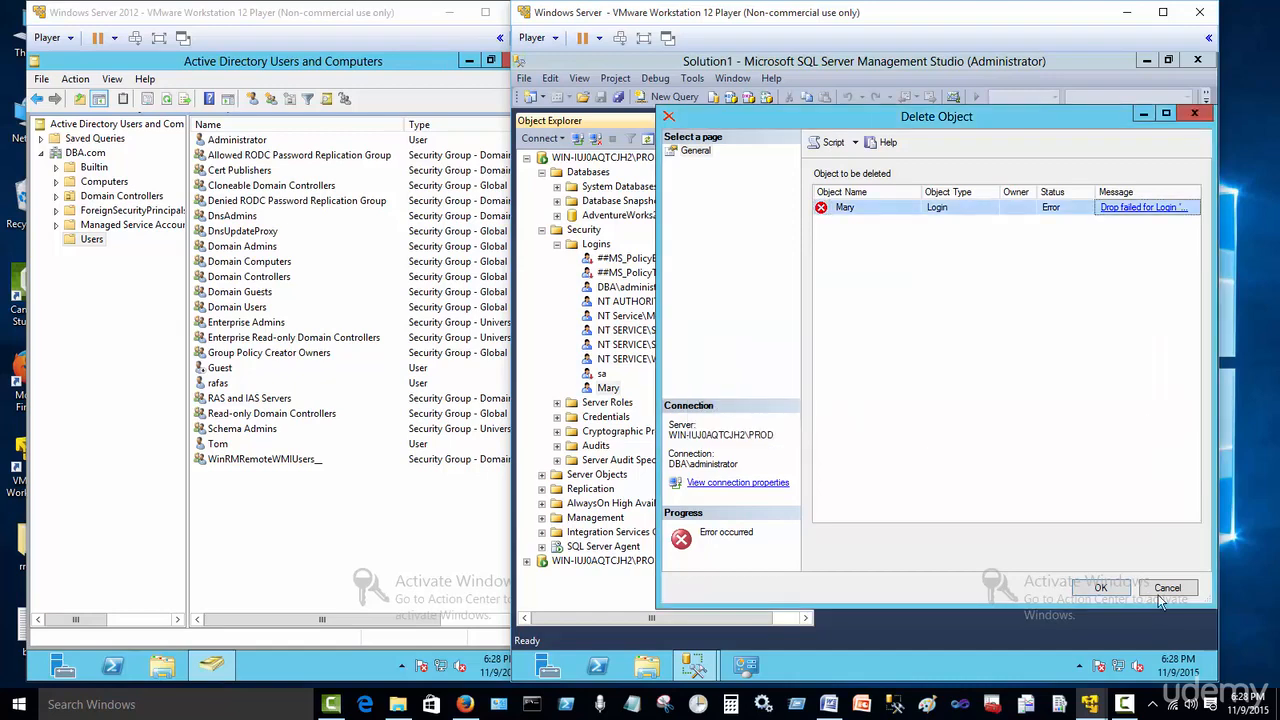
pyautogui.click(1168, 588)
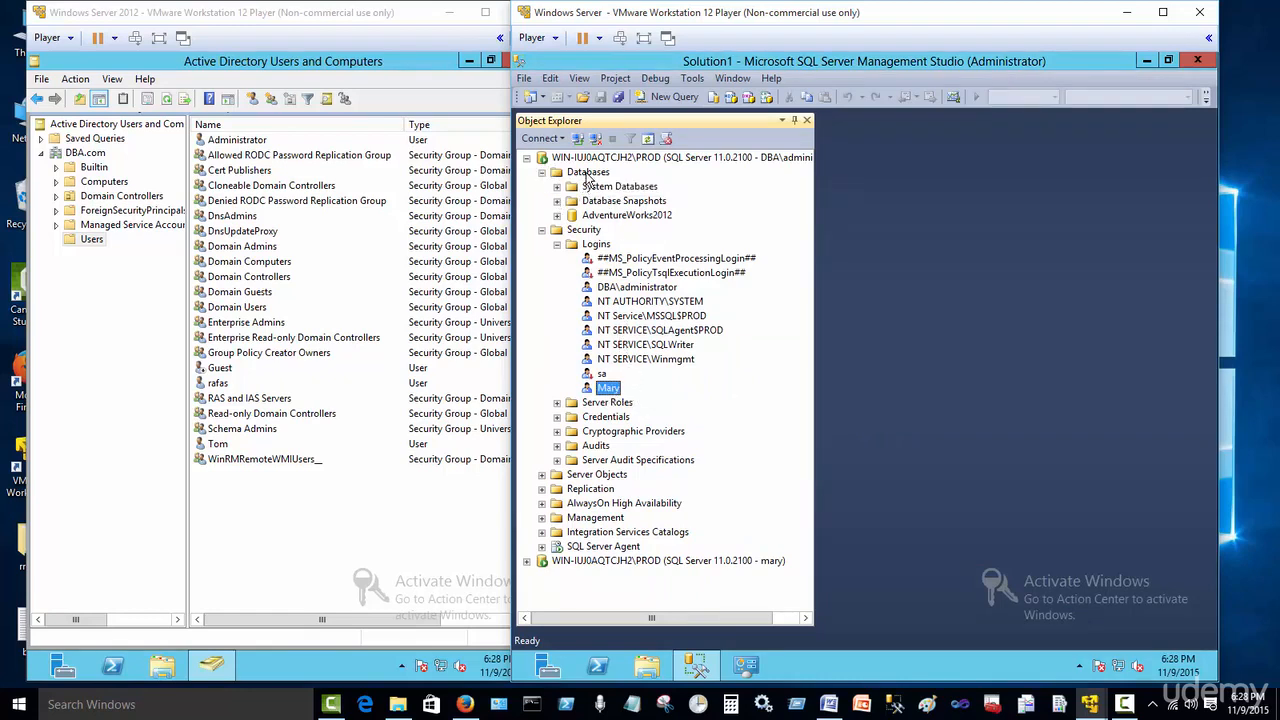
# Run sp_who in a new query and locate the session IDs belonging to the new login in the results
pyautogui.click(672, 97)
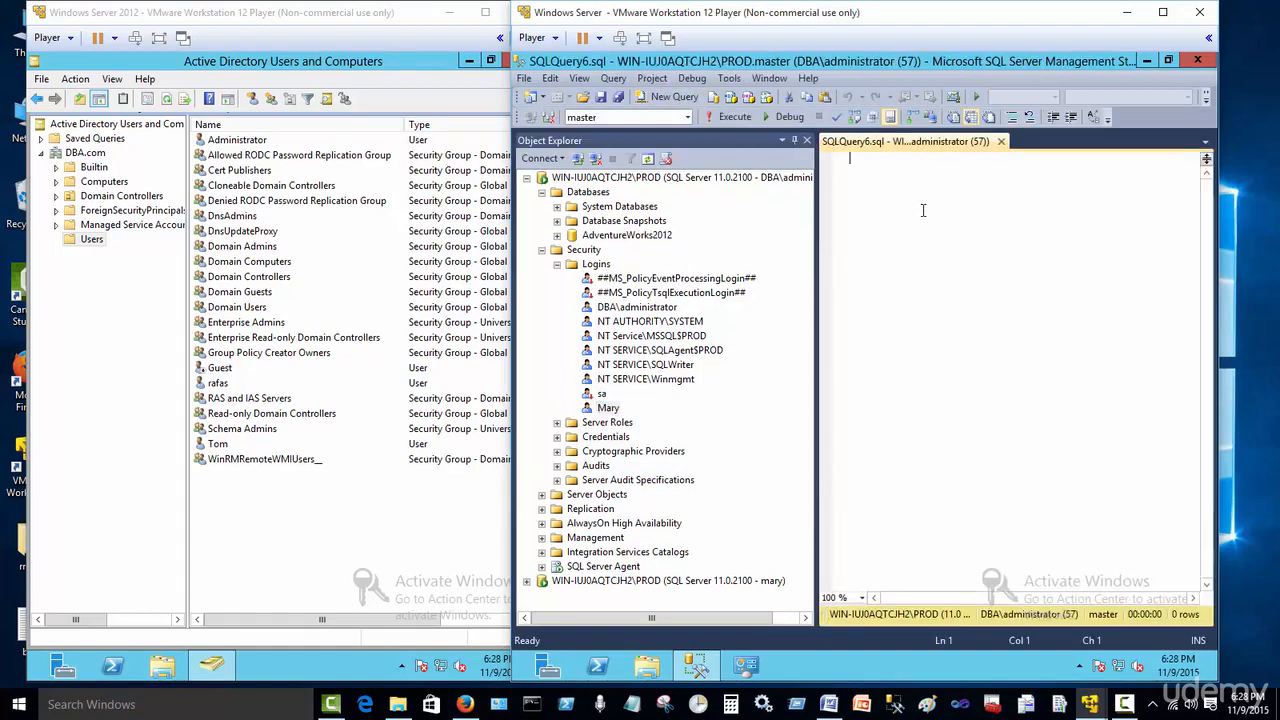
pyautogui.write('sp')
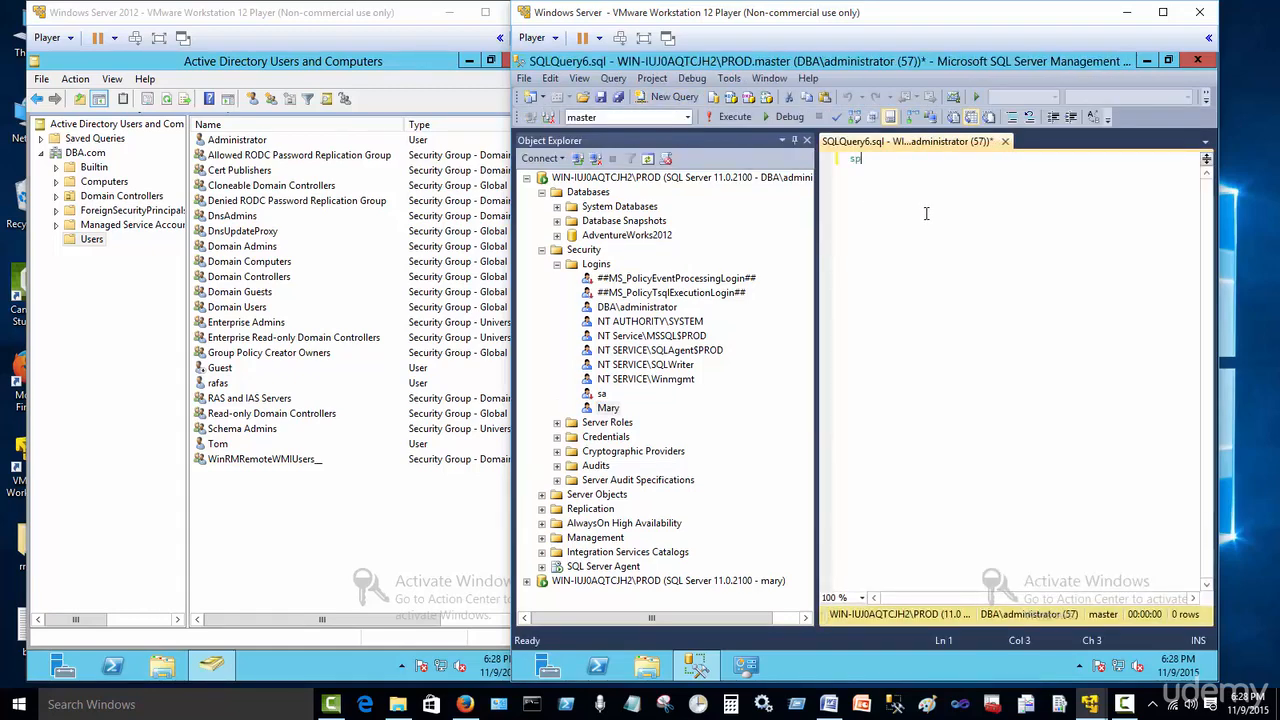
pyautogui.write('_who')
pyautogui.click(728, 117)
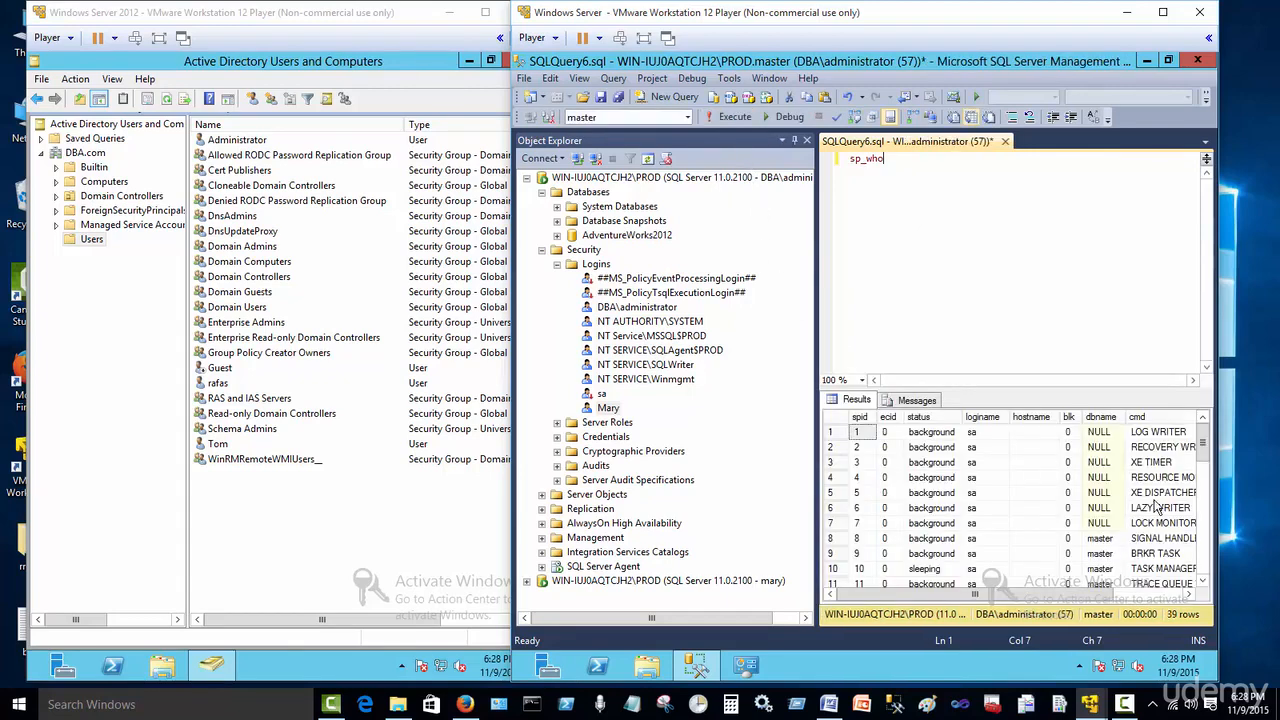
pyautogui.moveTo(1203, 446); pyautogui.dragTo(1213, 566)
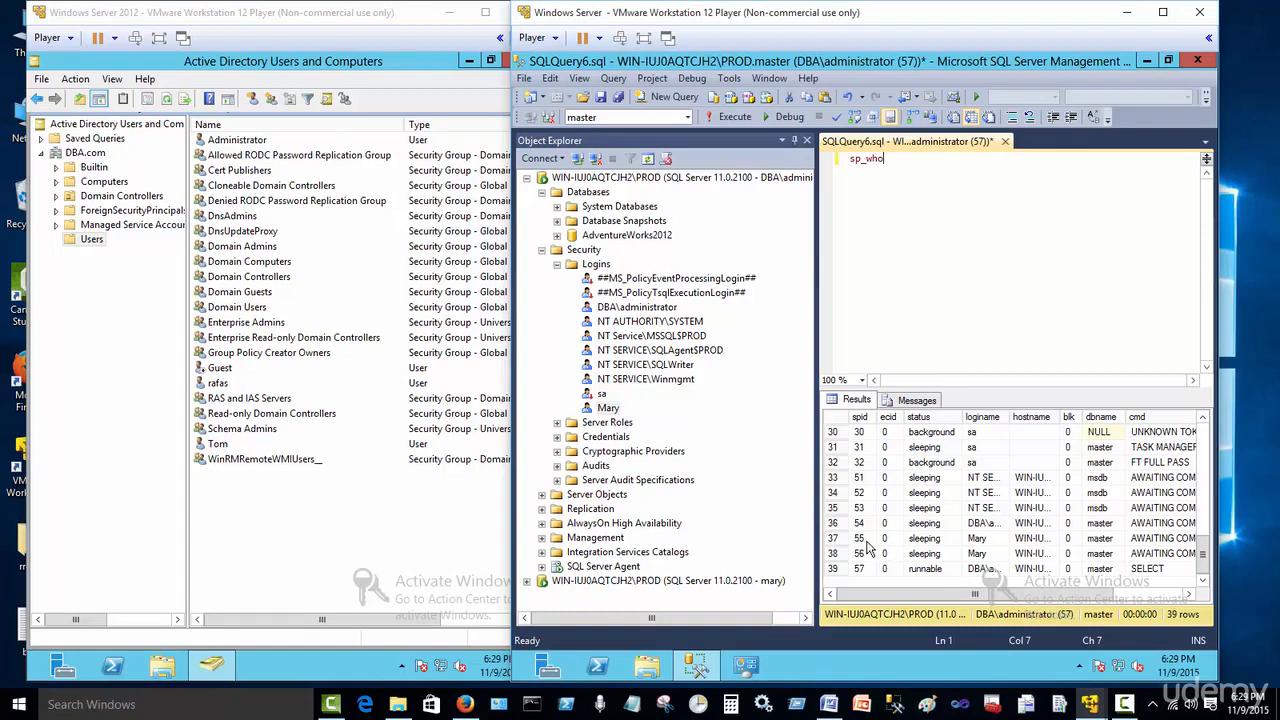
pyautogui.moveTo(862, 539); pyautogui.dragTo(866, 556)
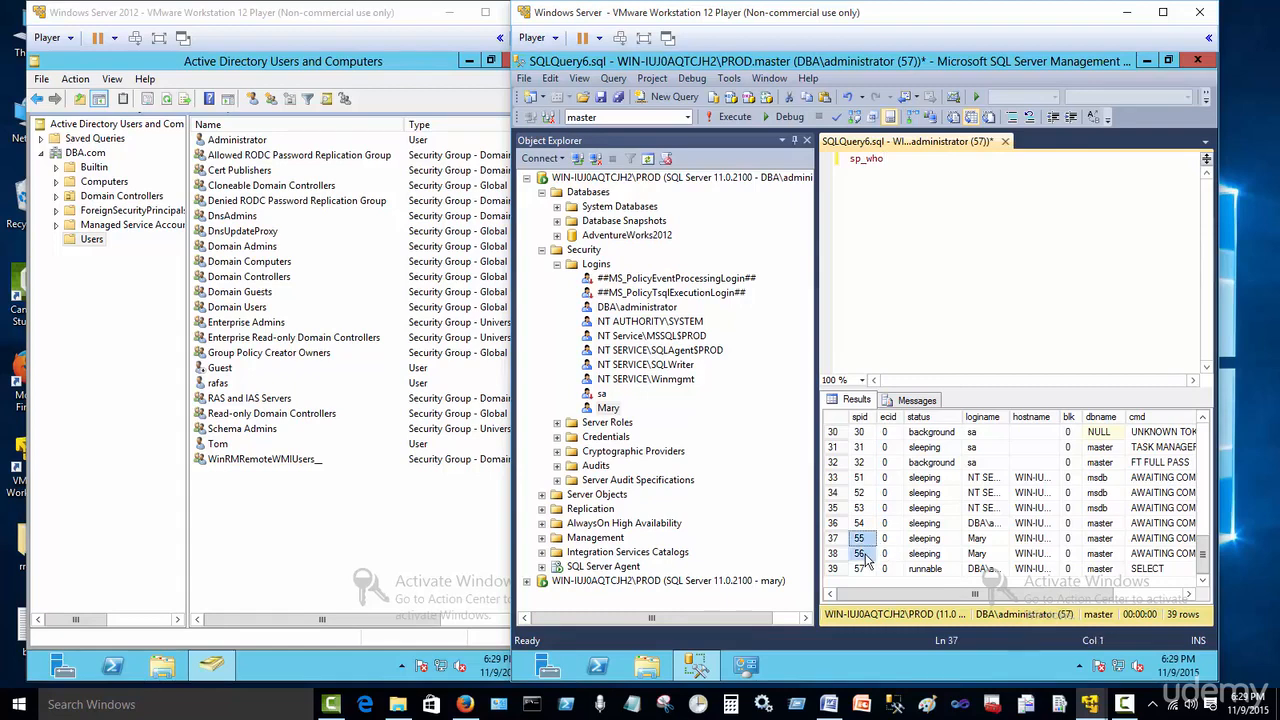
# Add the statements "kill 55" and "kill 56" on separate lines below sp_who
pyautogui.click(908, 170)
pyautogui.press('Return')
pyautogui.press('Return')
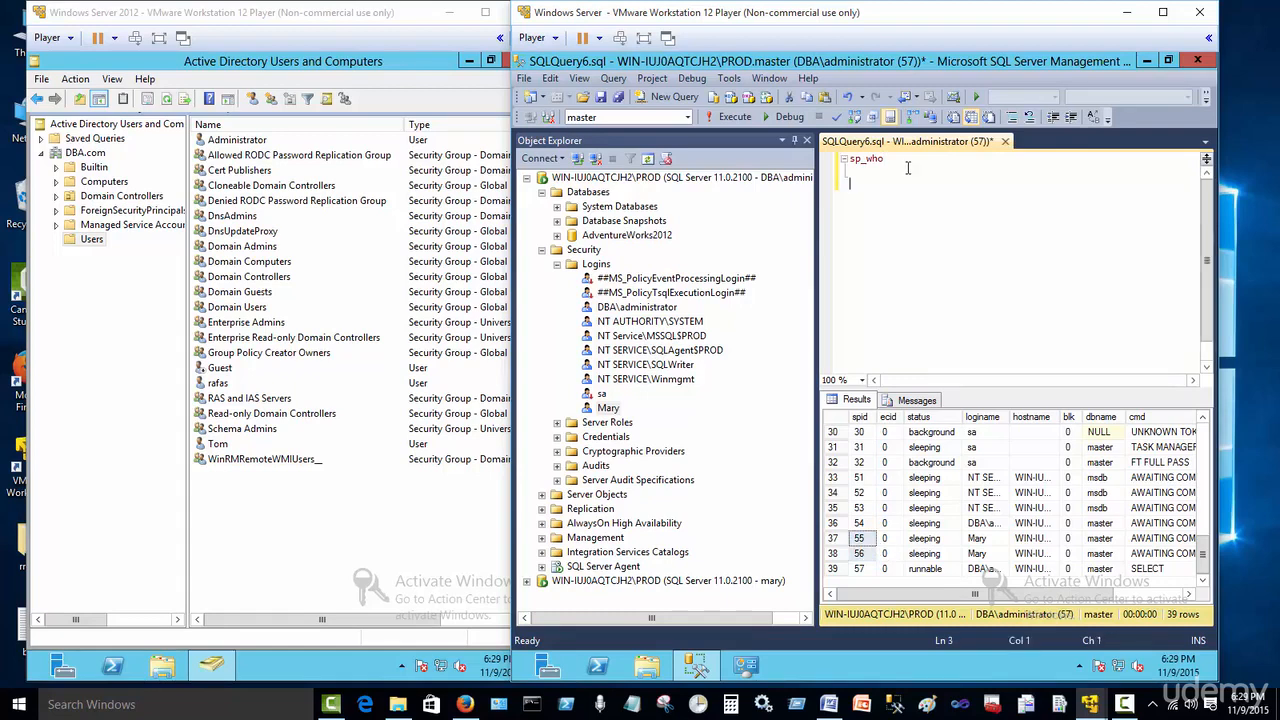
pyautogui.write('kill 55')
pyautogui.hotkey('shift', 'Home')
pyautogui.hotkey('ctrl', 'c')
pyautogui.click(896, 183)
pyautogui.press('Return')
pyautogui.press('Return')
pyautogui.hotkey('ctrl', 'v')
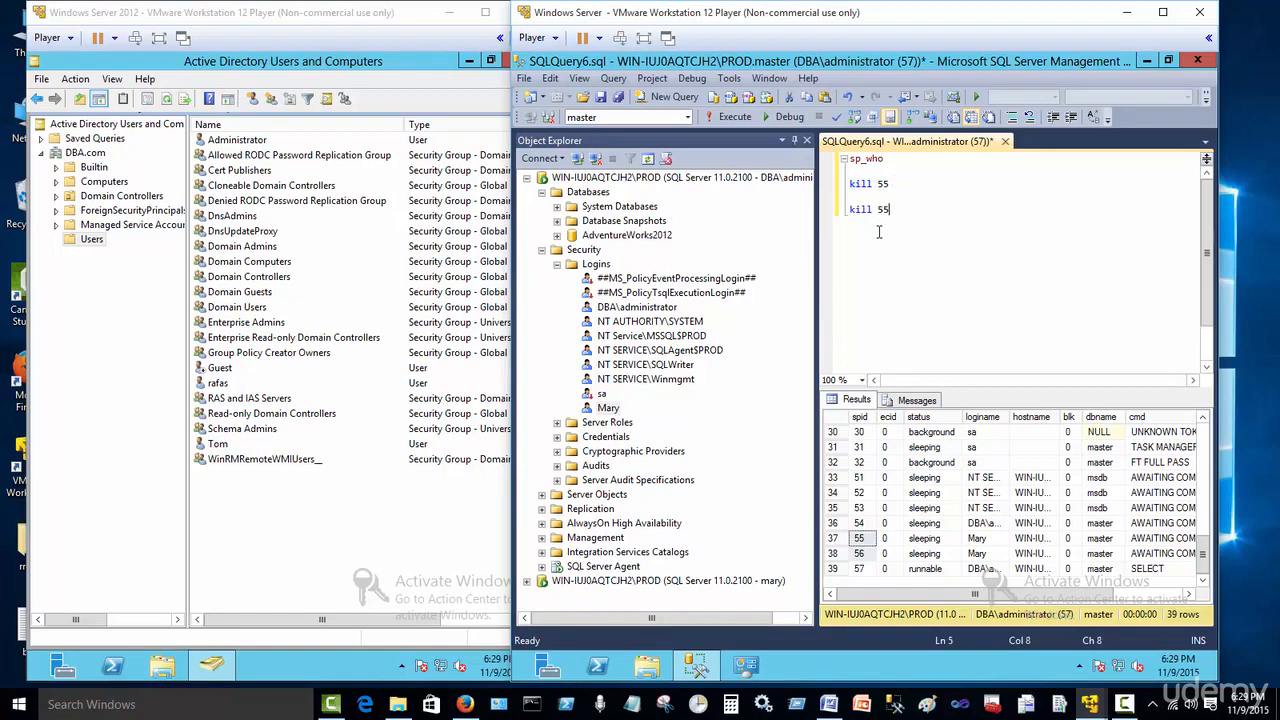
pyautogui.press('BackSpace')
# Execute the "kill 55" and "kill 56" statements one at a time to end the new login's sessions
pyautogui.moveTo(920, 184); pyautogui.dragTo(772, 180)
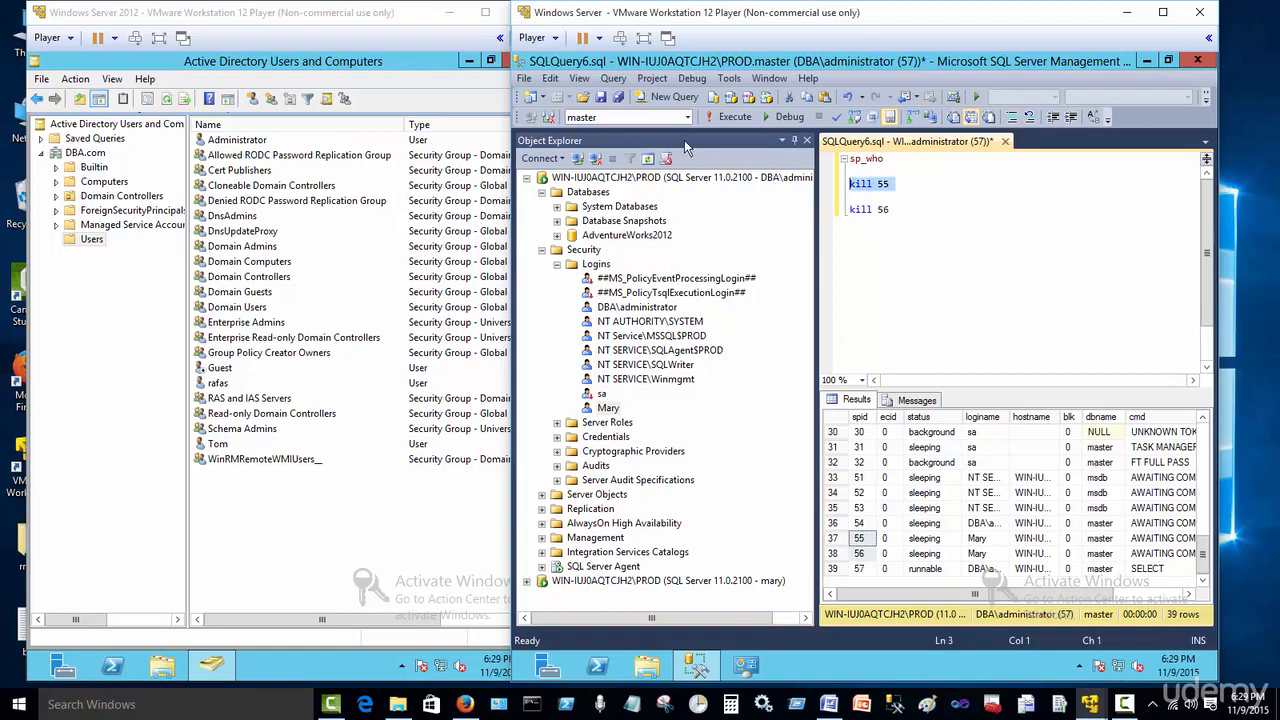
pyautogui.click(733, 117)
pyautogui.moveTo(921, 211); pyautogui.dragTo(787, 211)
pyautogui.click(736, 119)
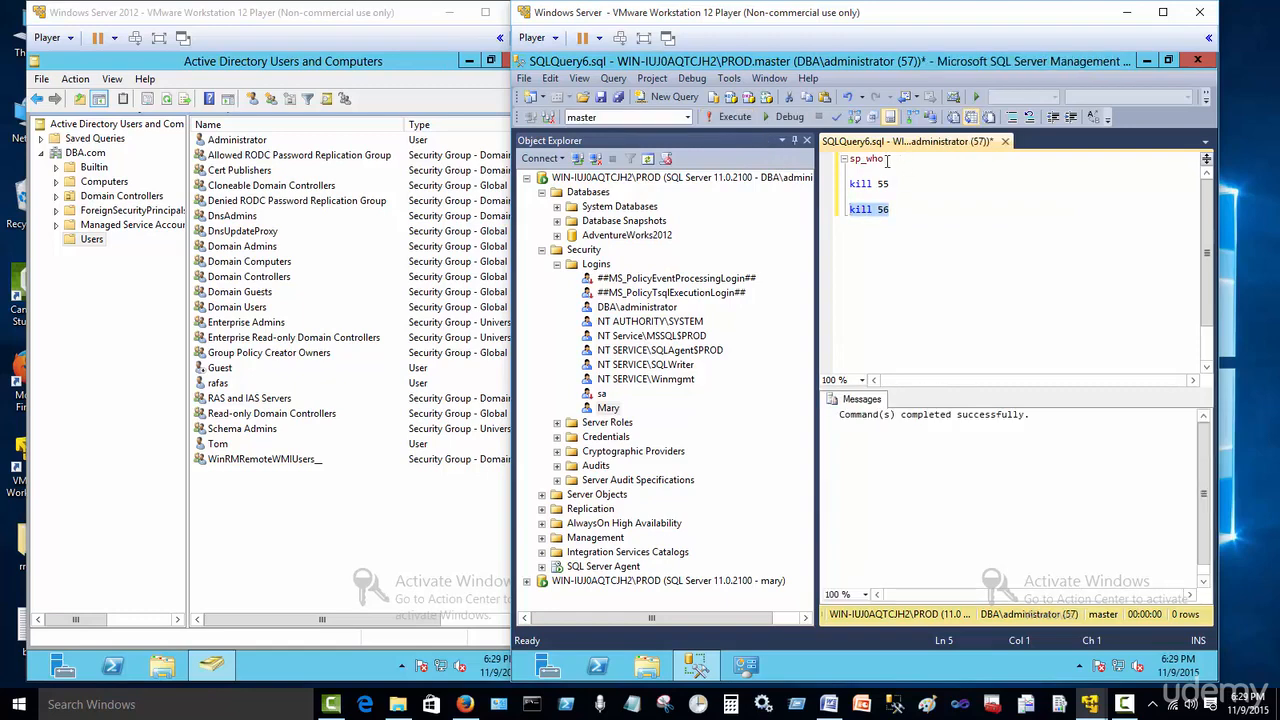
# Run only sp_who again and check the last sessions with the loginame column widened to its full contents
pyautogui.moveTo(887, 160); pyautogui.dragTo(808, 159)
pyautogui.click(735, 119)
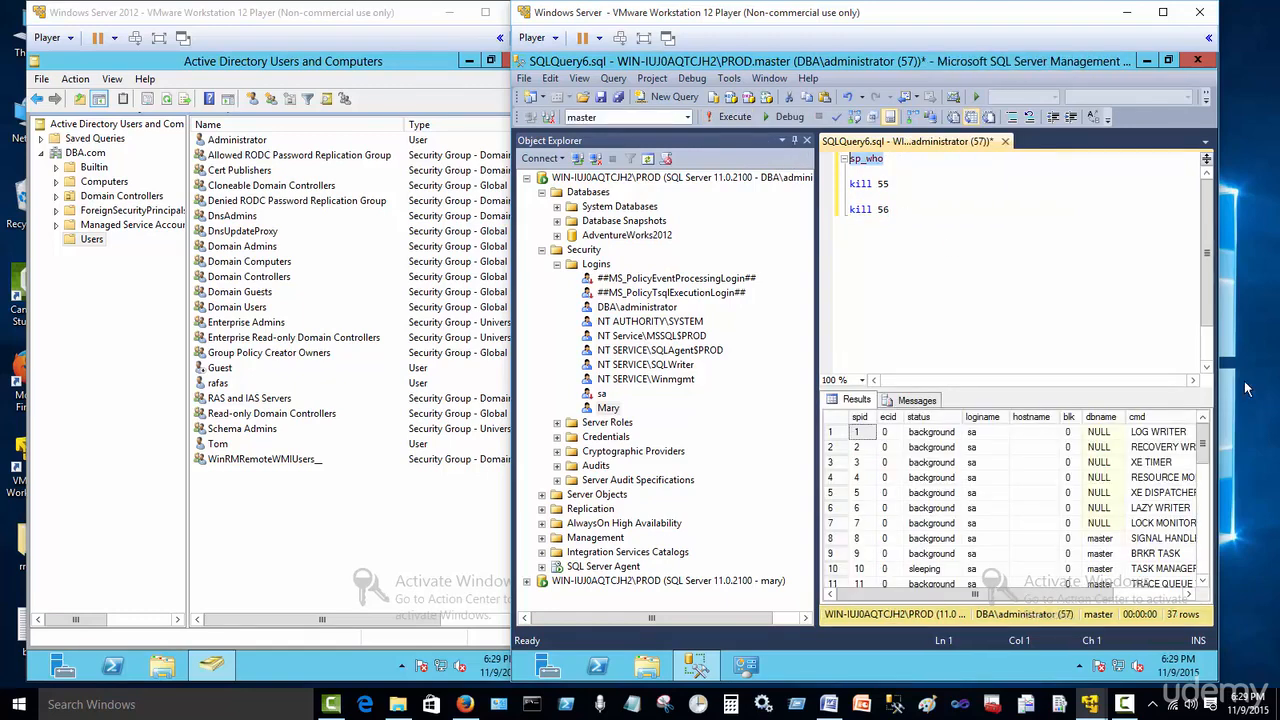
pyautogui.moveTo(1201, 448); pyautogui.dragTo(1200, 568)
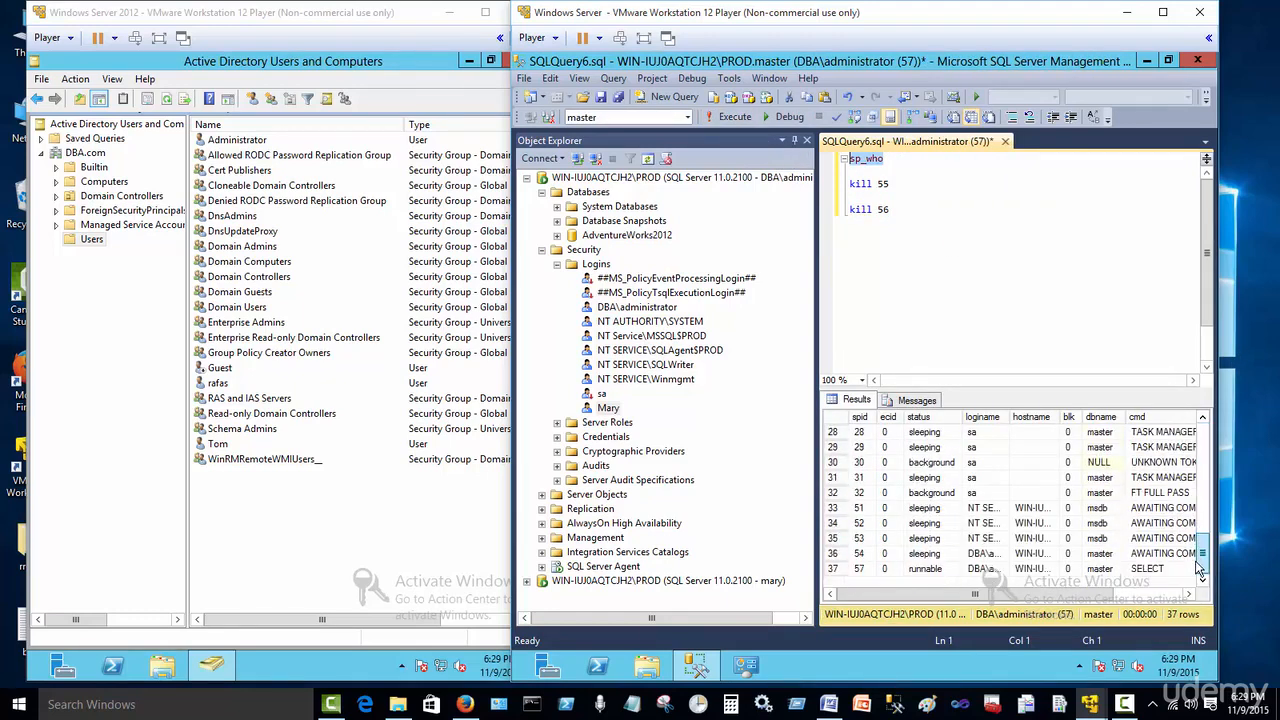
pyautogui.doubleClick(1009, 416)
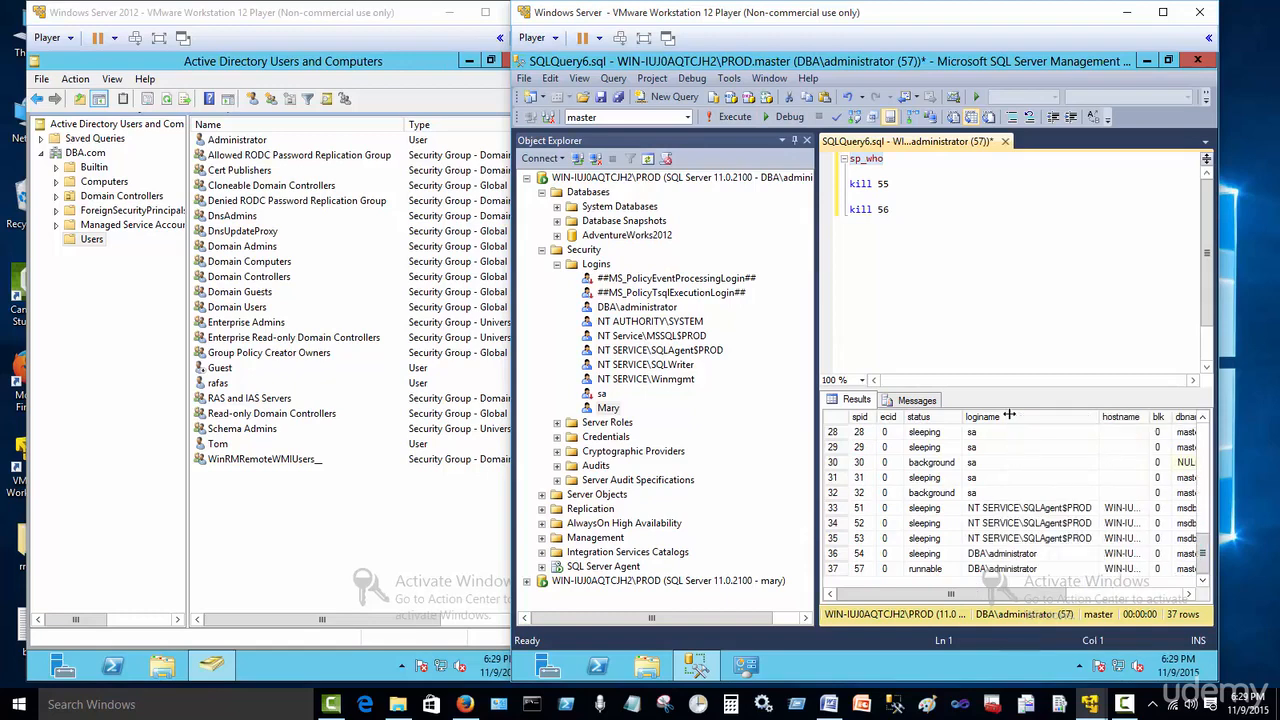
# Delete the new login from the administrator connection's Logins folder, accepting the notice about associated database users
pyautogui.rightClick(607, 408)
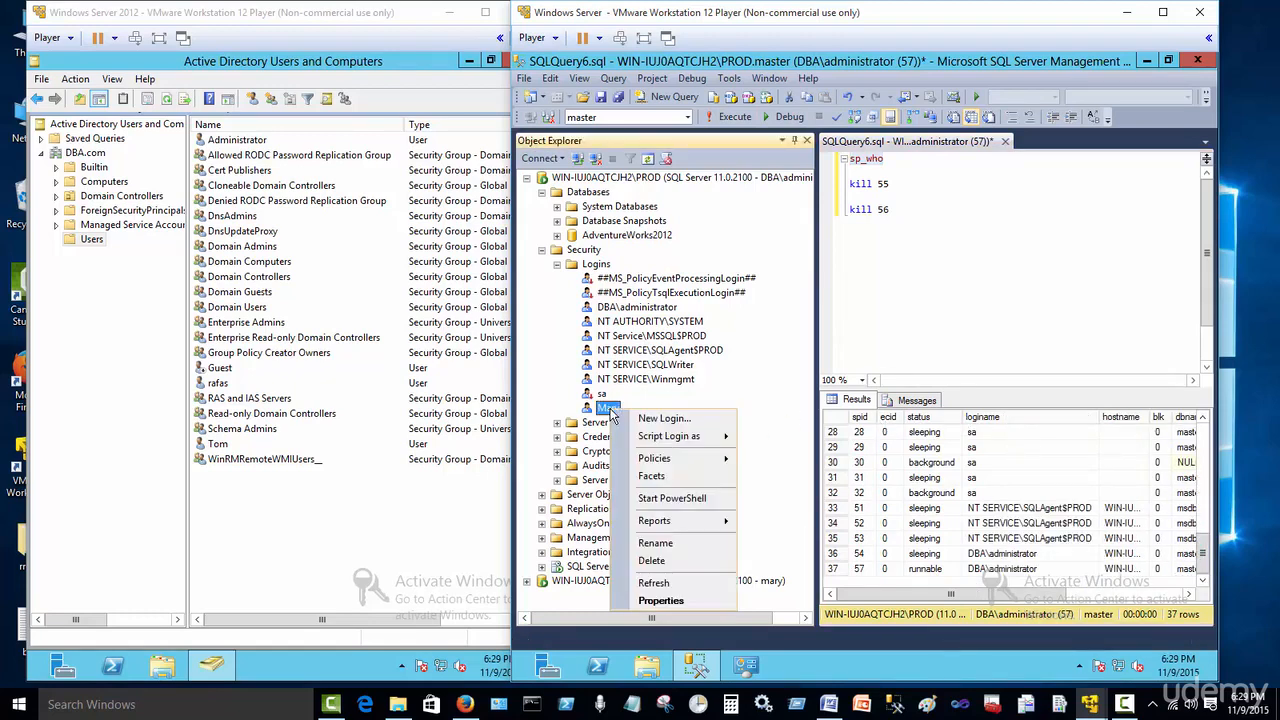
pyautogui.click(690, 561)
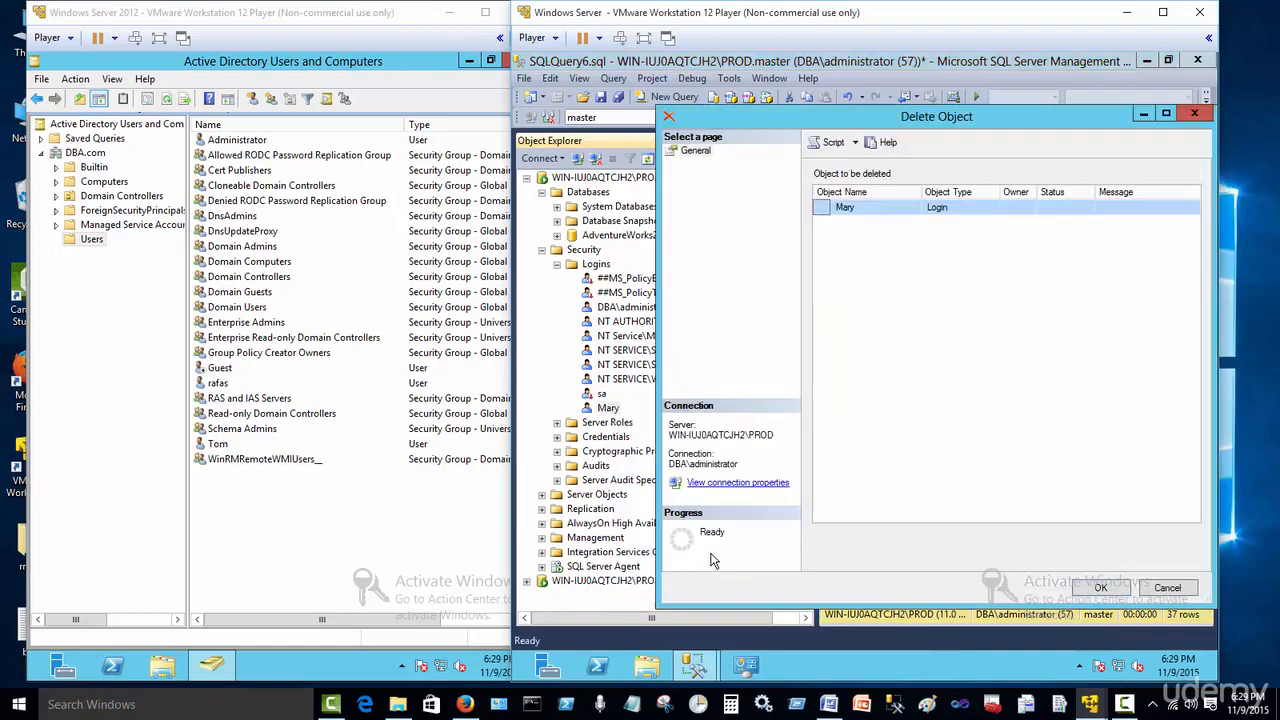
pyautogui.click(1097, 590)
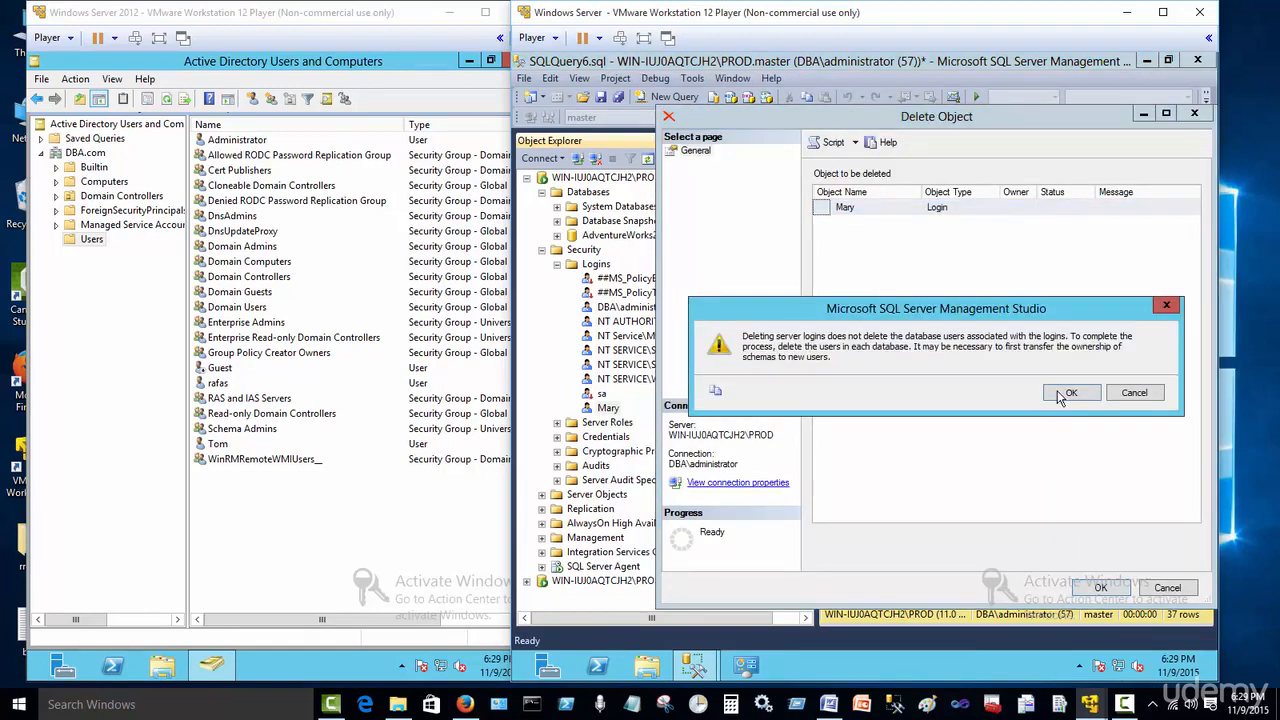
pyautogui.click(1063, 394)
pyautogui.click(961, 259)
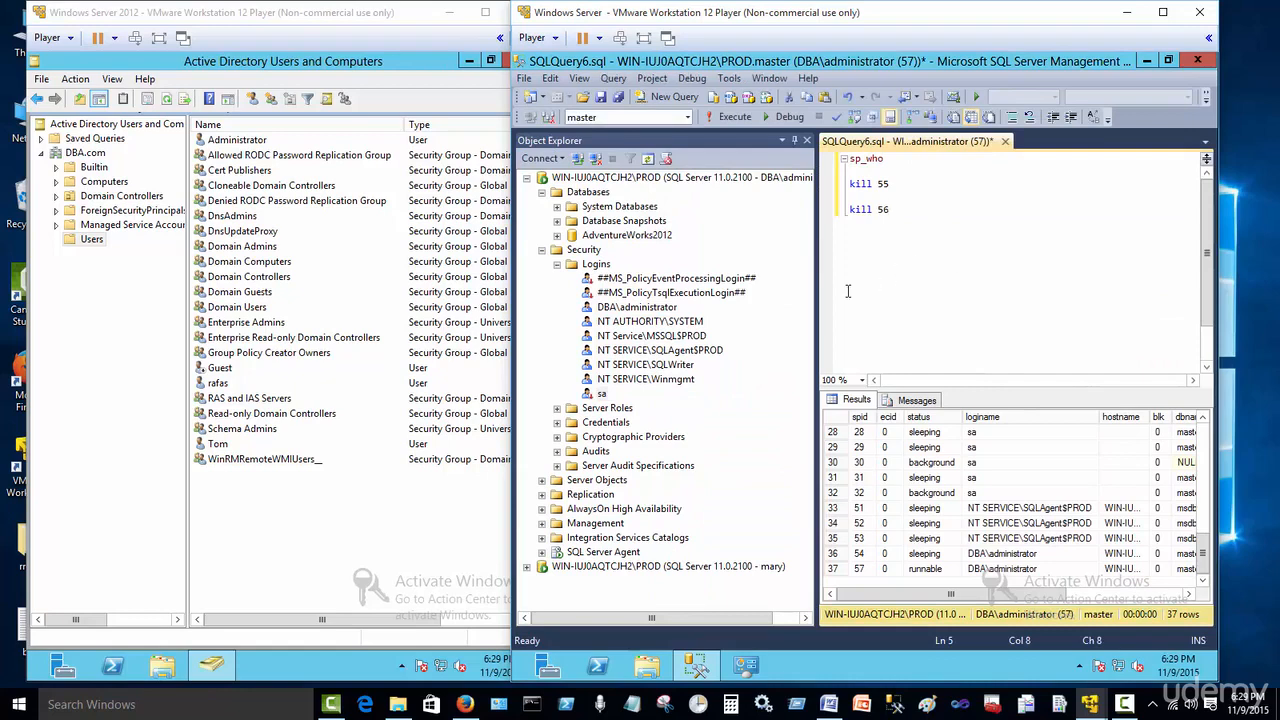
# Collapse the Logins, Security and Databases folders under the administrator connection
pyautogui.click(557, 264)
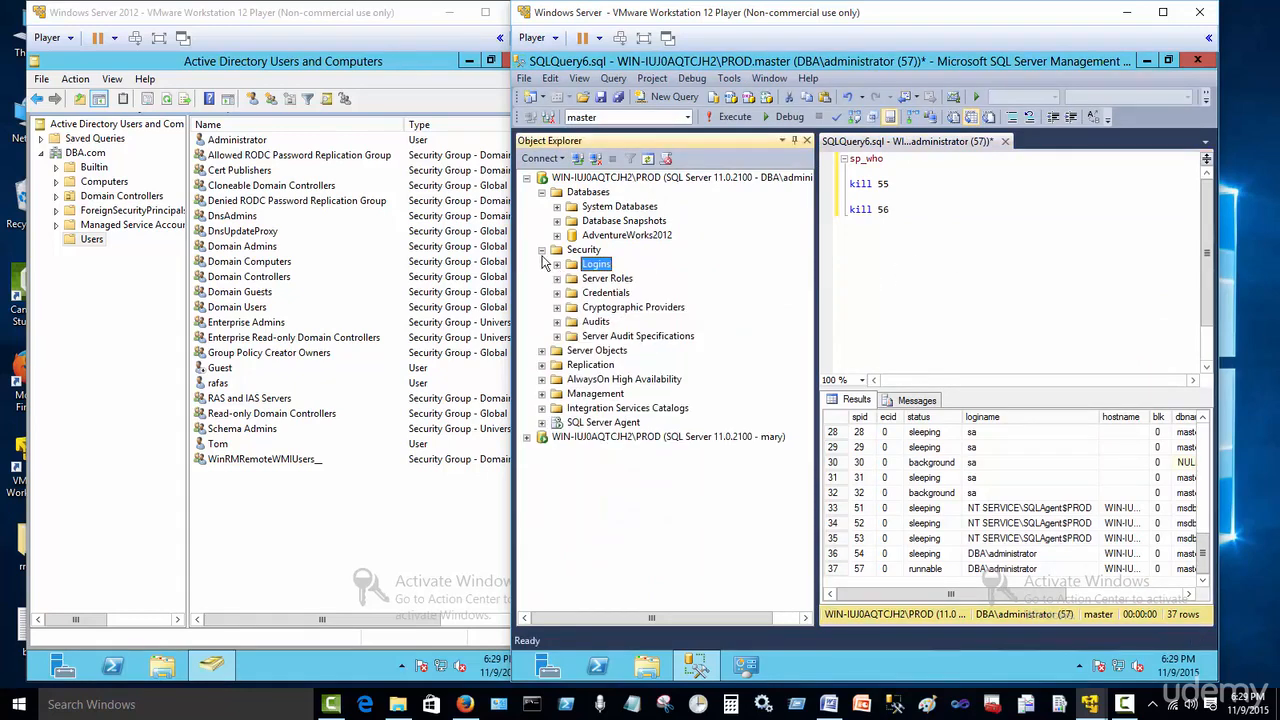
pyautogui.click(541, 249)
pyautogui.click(541, 191)
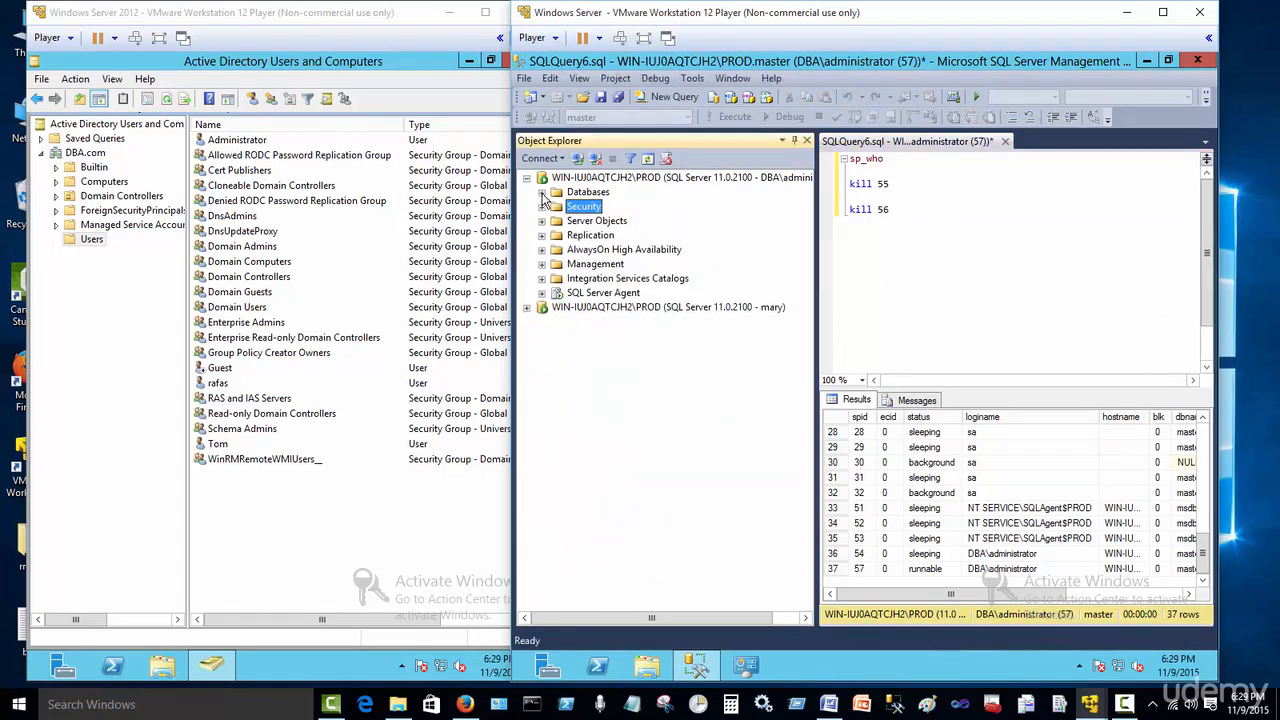
pyautogui.click(997, 317)
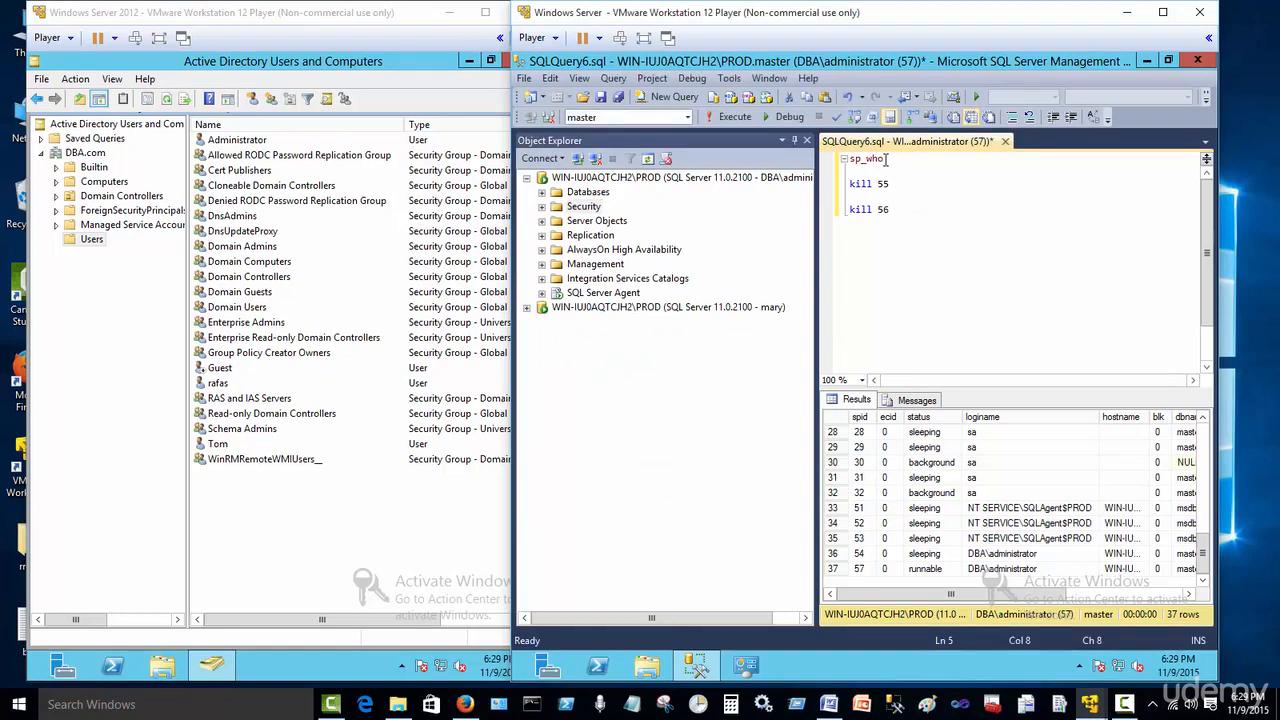
pyautogui.moveTo(886, 159); pyautogui.dragTo(826, 160)
pyautogui.moveTo(889, 183); pyautogui.dragTo(848, 184)
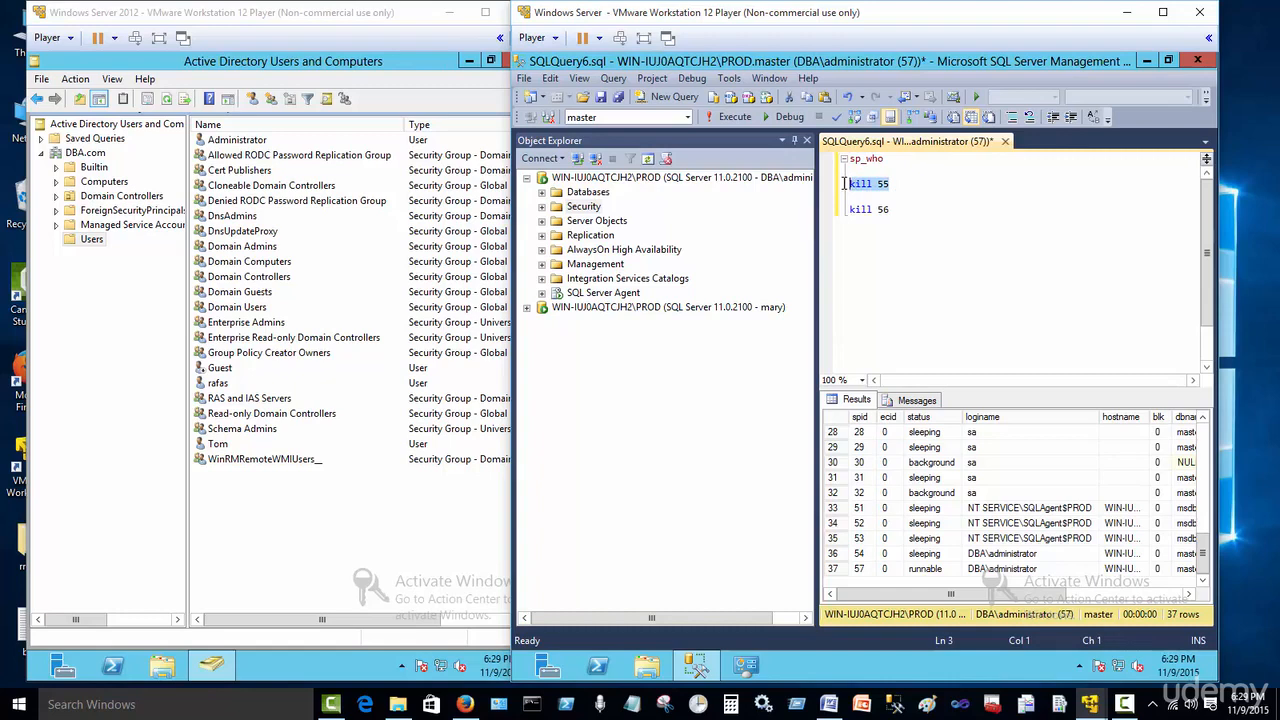
pyautogui.click(944, 264)
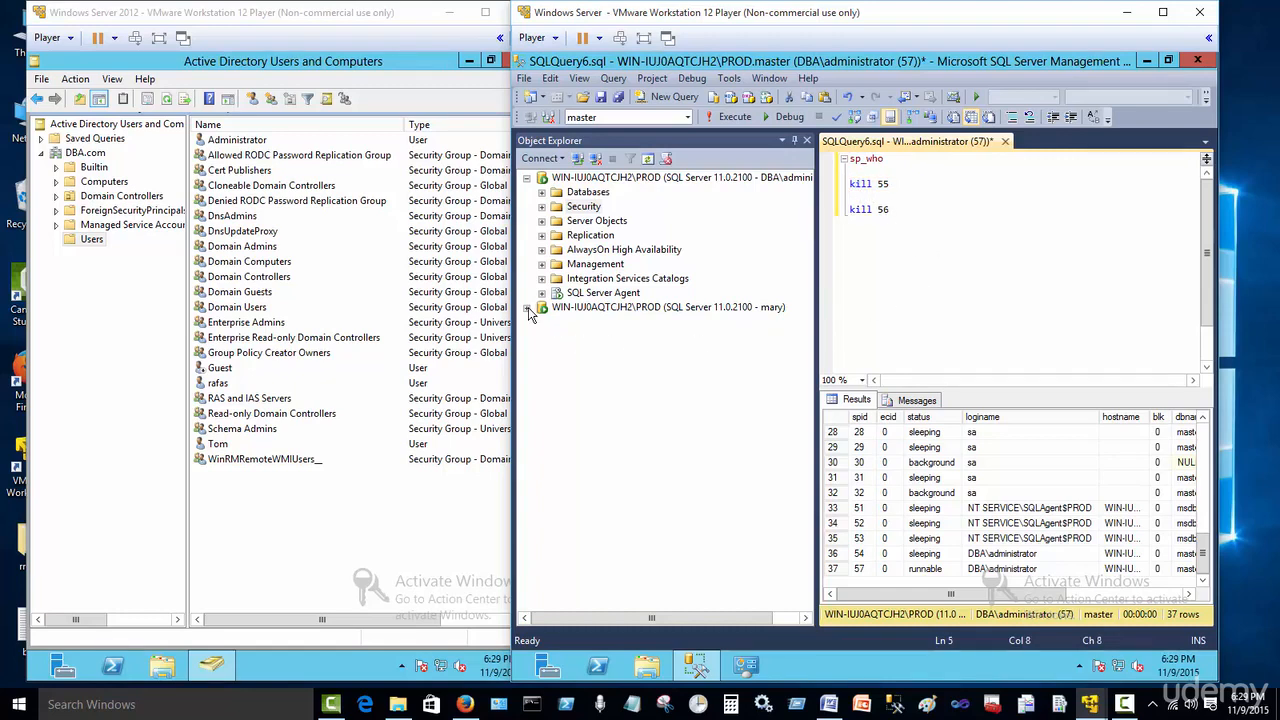
# Disconnect the deleted login's server connection from the server tree, and collapse the administrator connection
pyautogui.rightClick(583, 311)
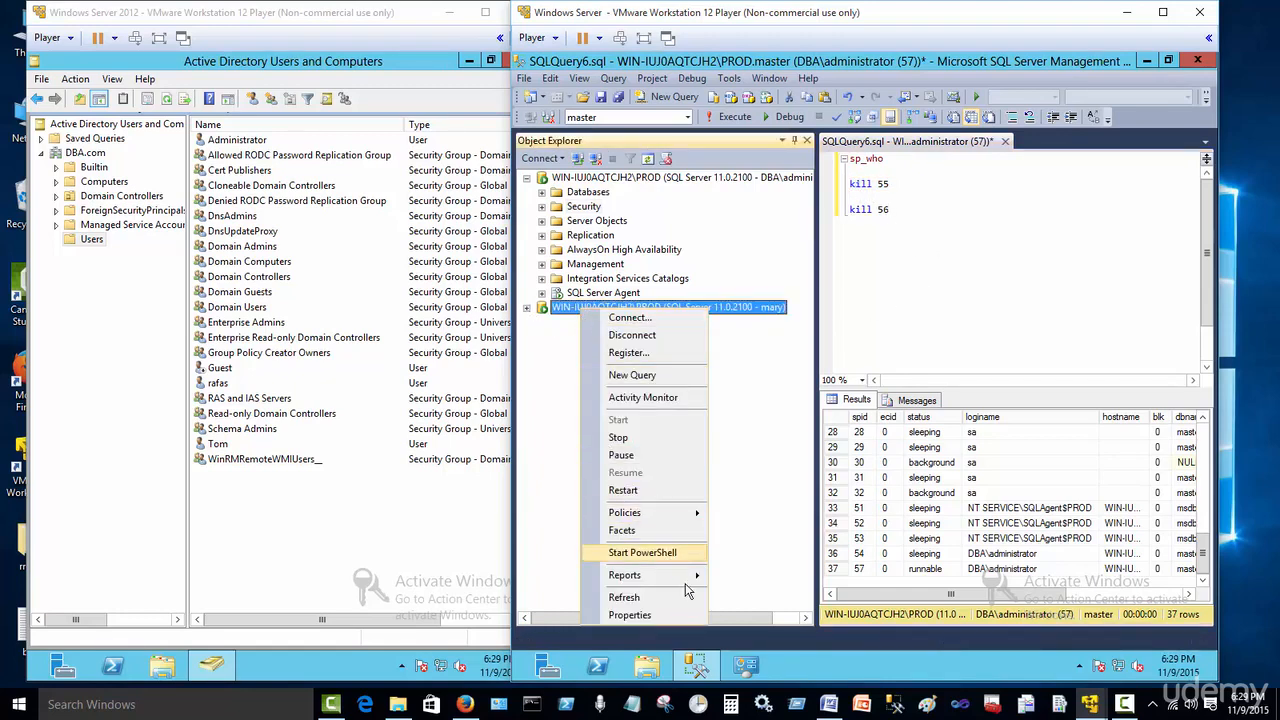
pyautogui.click(632, 335)
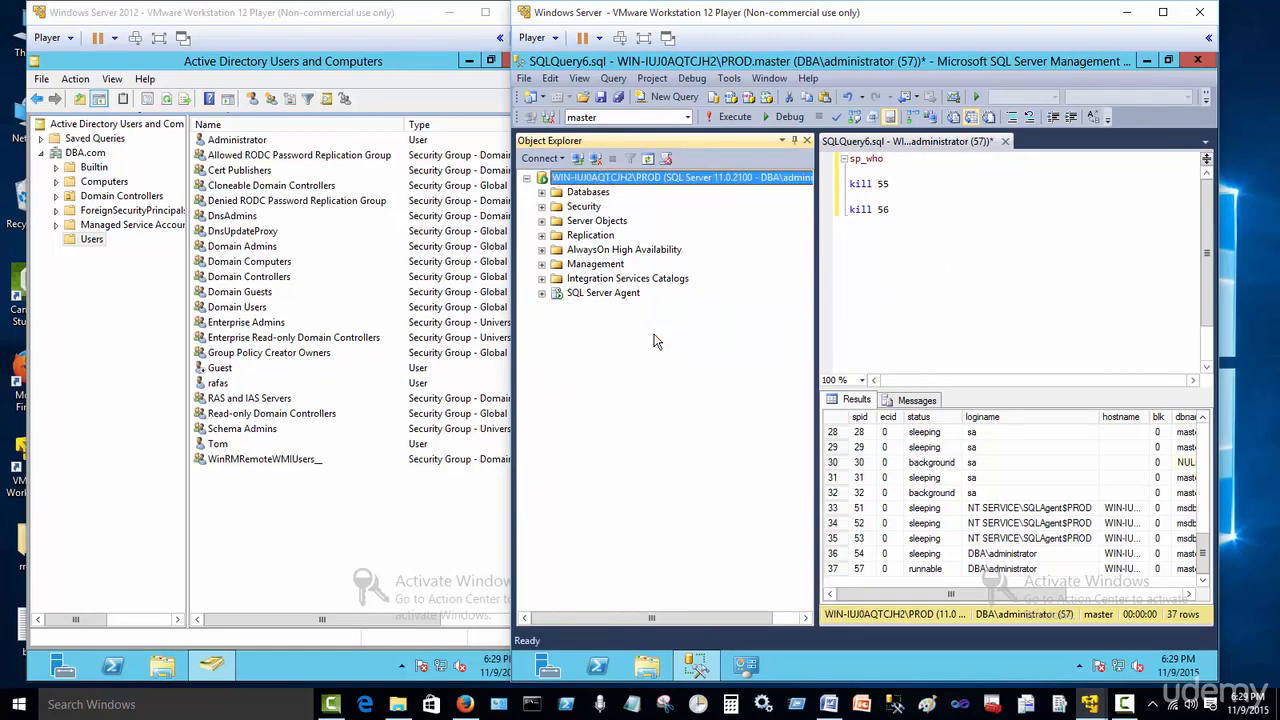
pyautogui.click(893, 286)
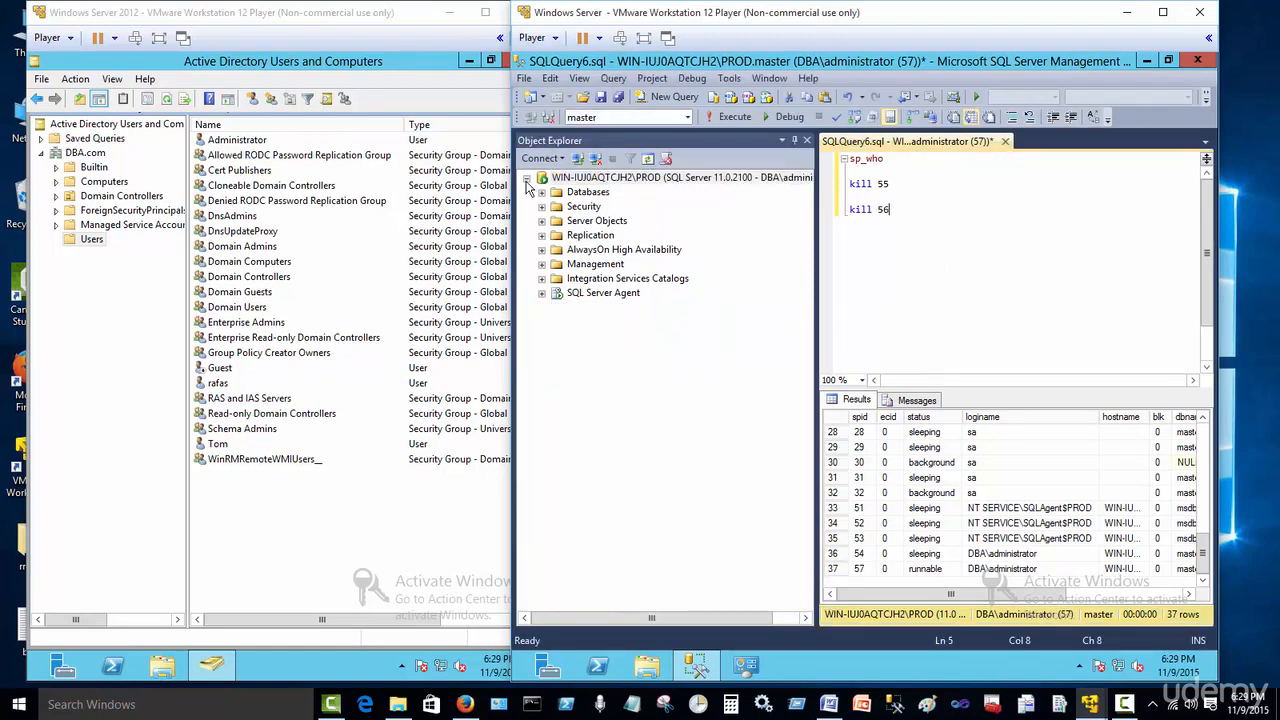
pyautogui.click(905, 313)
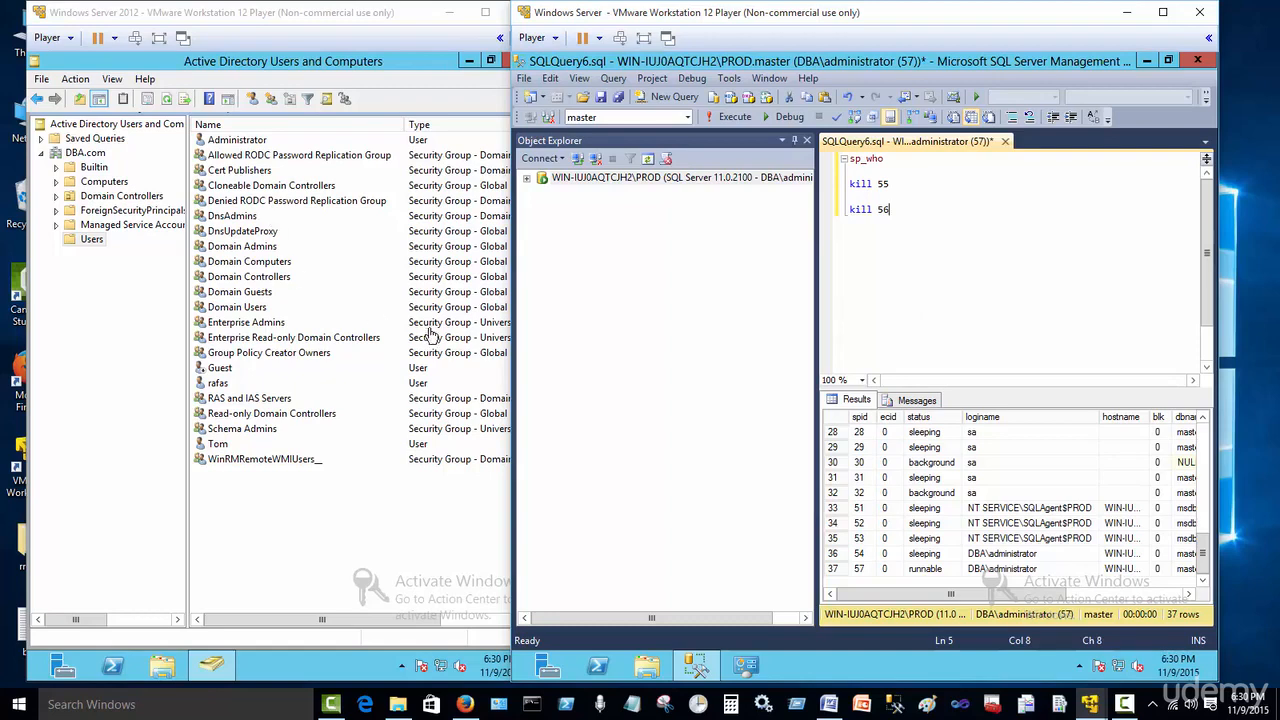
# Close the sp_who query without saving it, and open the recently used login creation script from Z:\Backup
pyautogui.click(1005, 141)
pyautogui.click(926, 452)
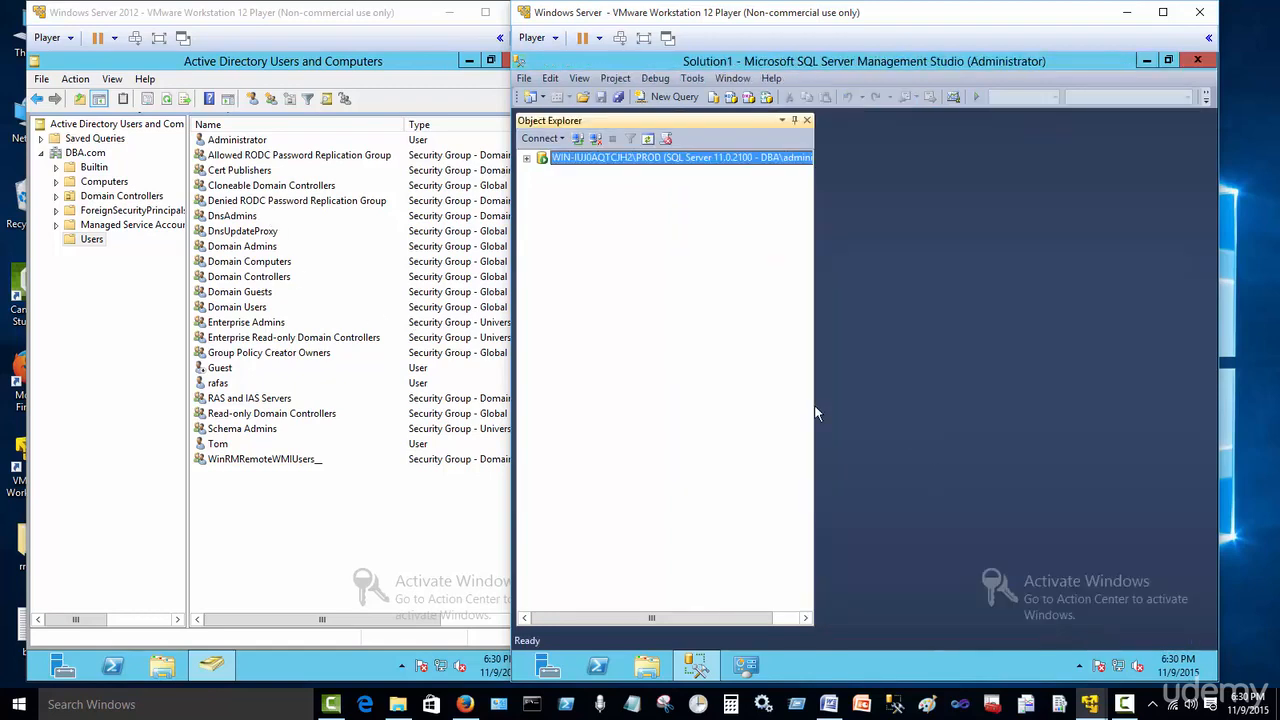
pyautogui.click(524, 79)
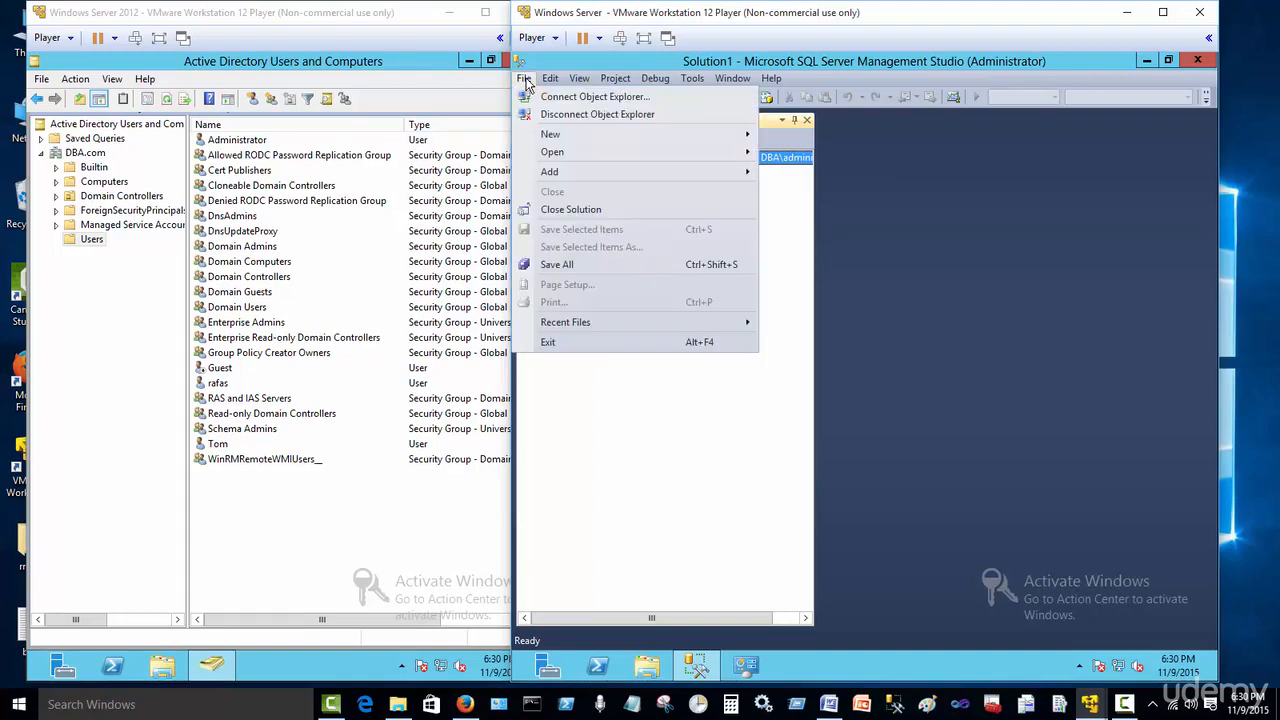
pyautogui.moveTo(750, 323)
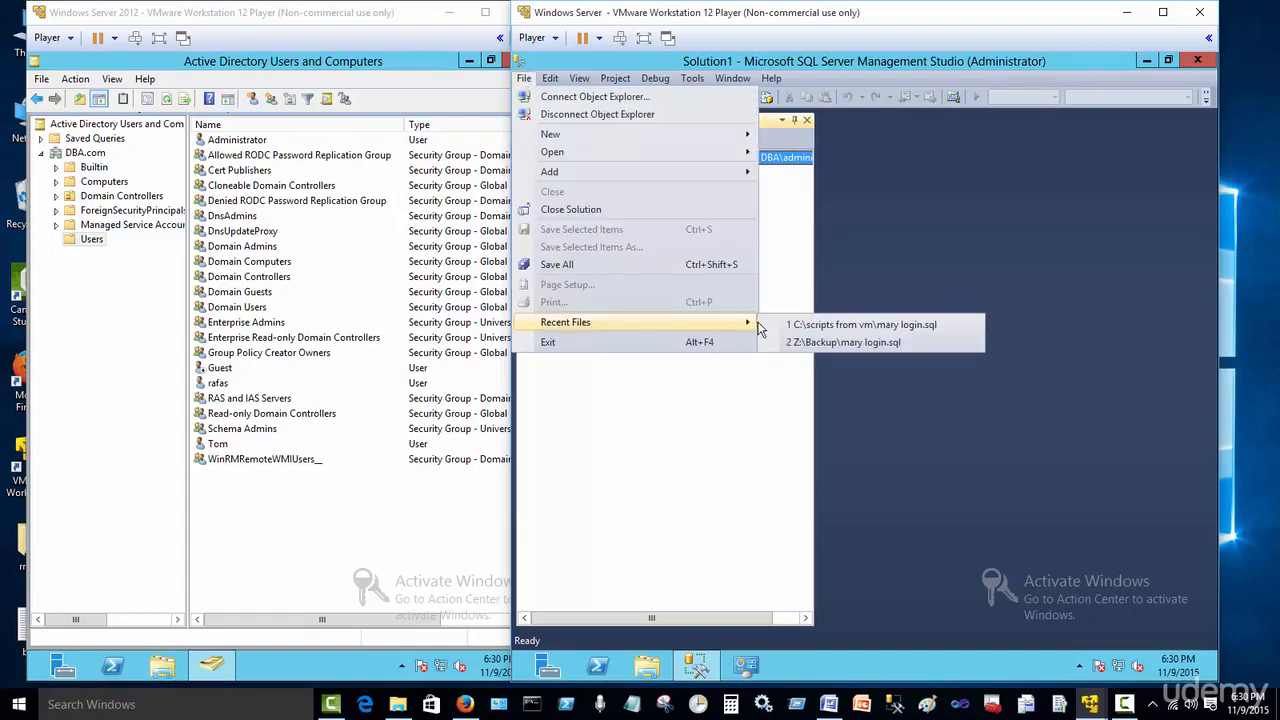
pyautogui.click(872, 342)
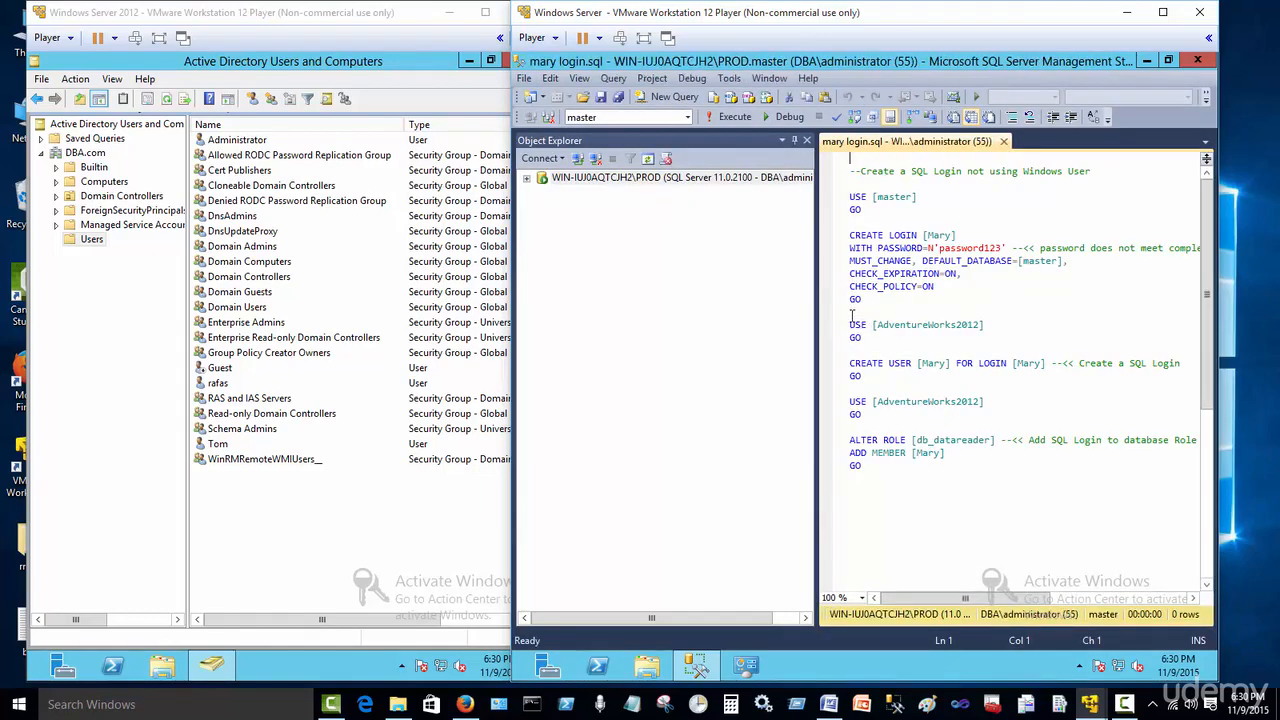
# Narrow the server tree to give the script more room, and expand the server's Security and Logins folders to check the logins
pyautogui.moveTo(817, 310); pyautogui.dragTo(720, 305)
pyautogui.click(526, 178)
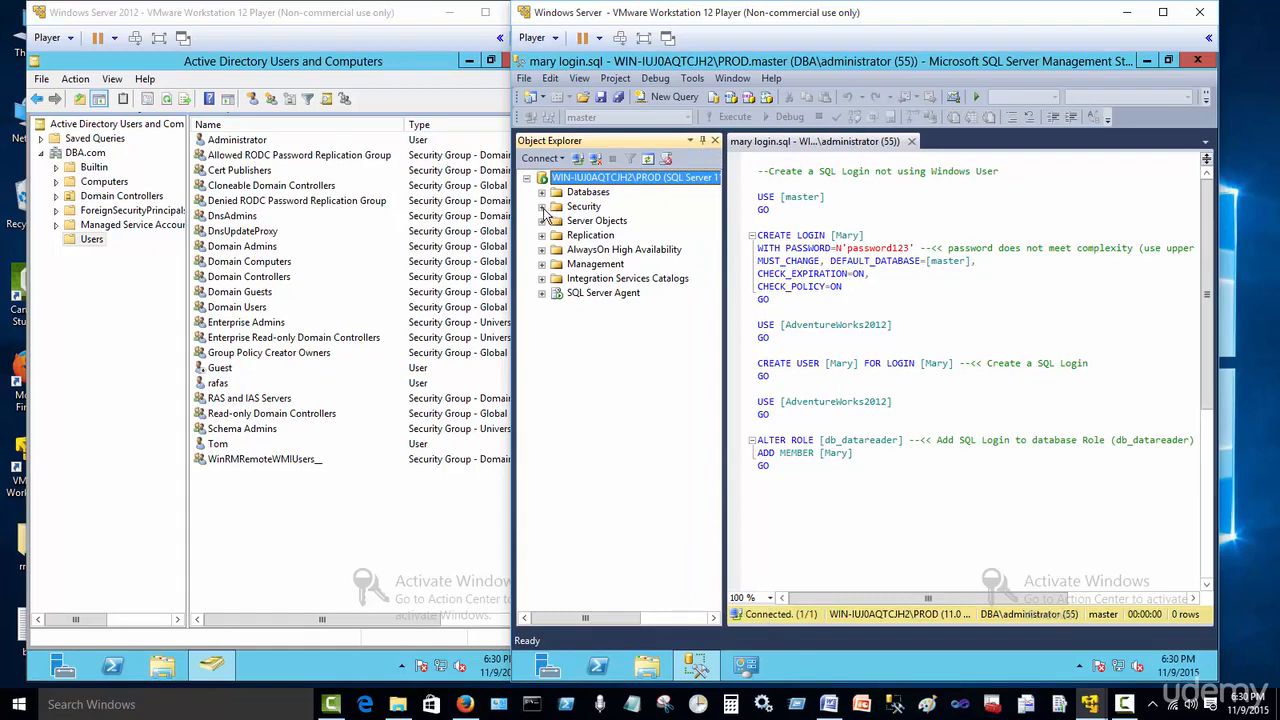
pyautogui.click(541, 206)
pyautogui.click(557, 221)
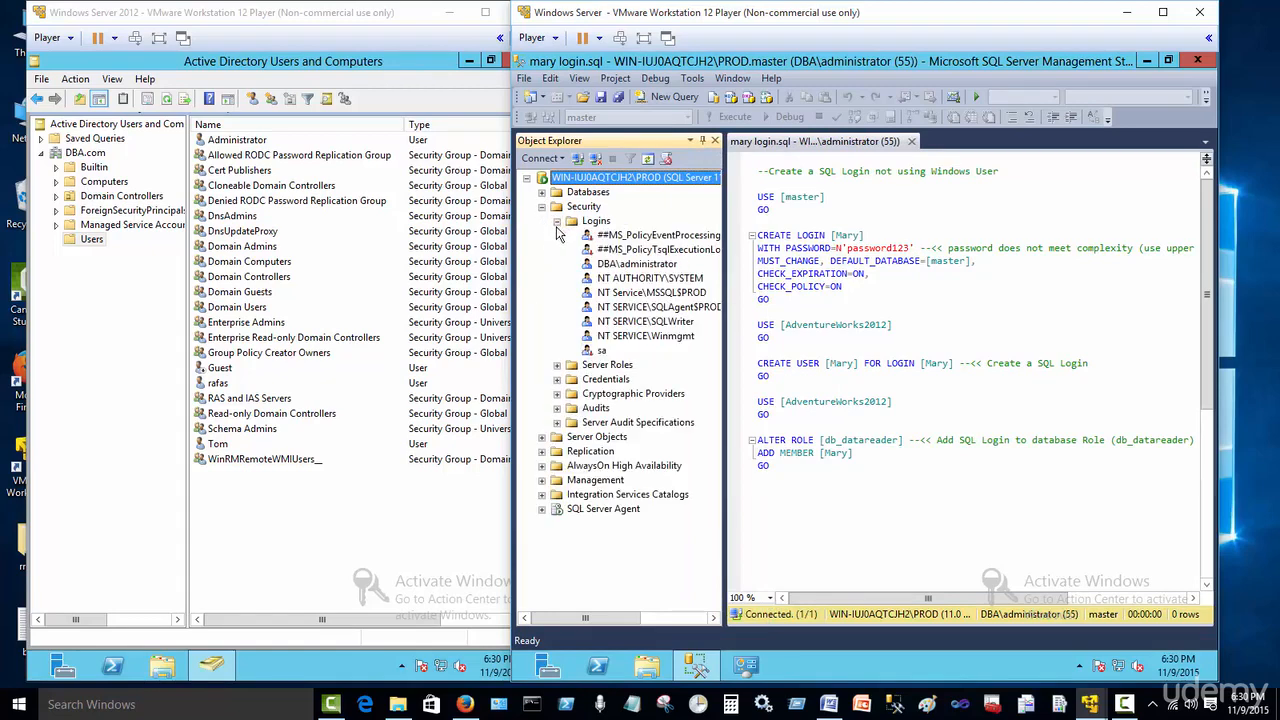
pyautogui.click(596, 222)
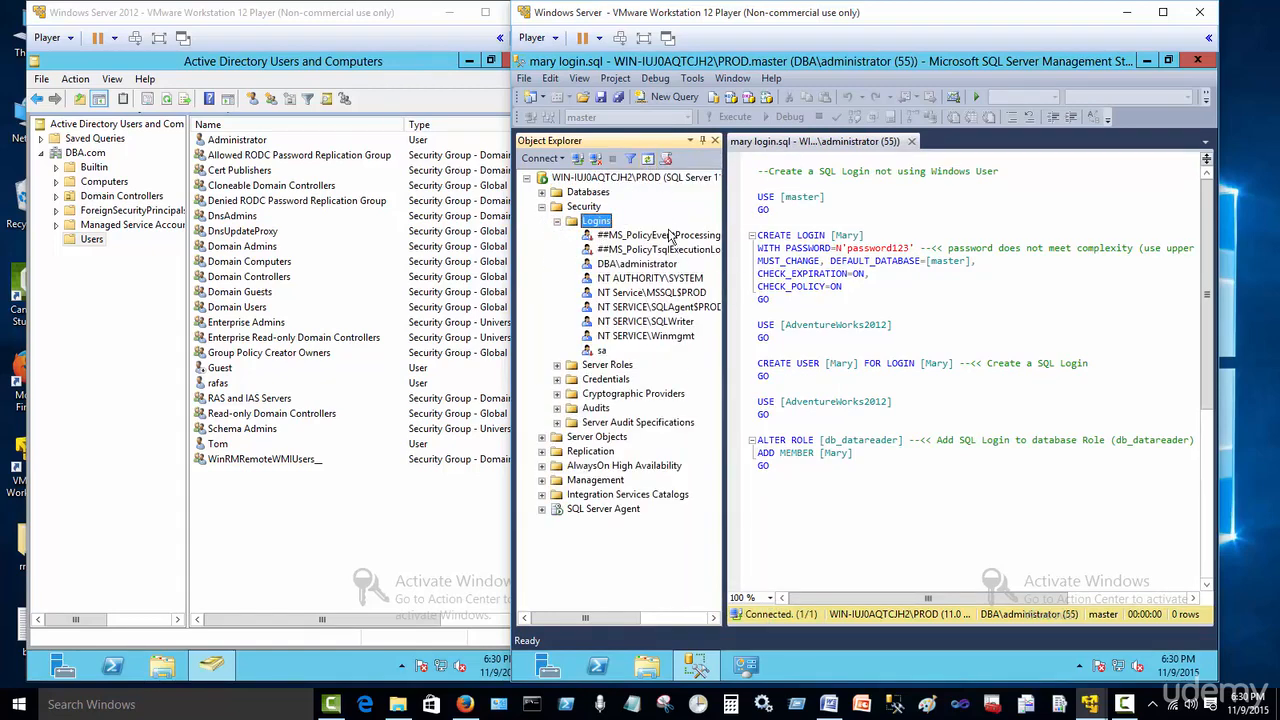
# Expand AdventureWorks2012 under Databases down to its Security and Users folders to check the database's users
pyautogui.click(542, 192)
pyautogui.click(557, 235)
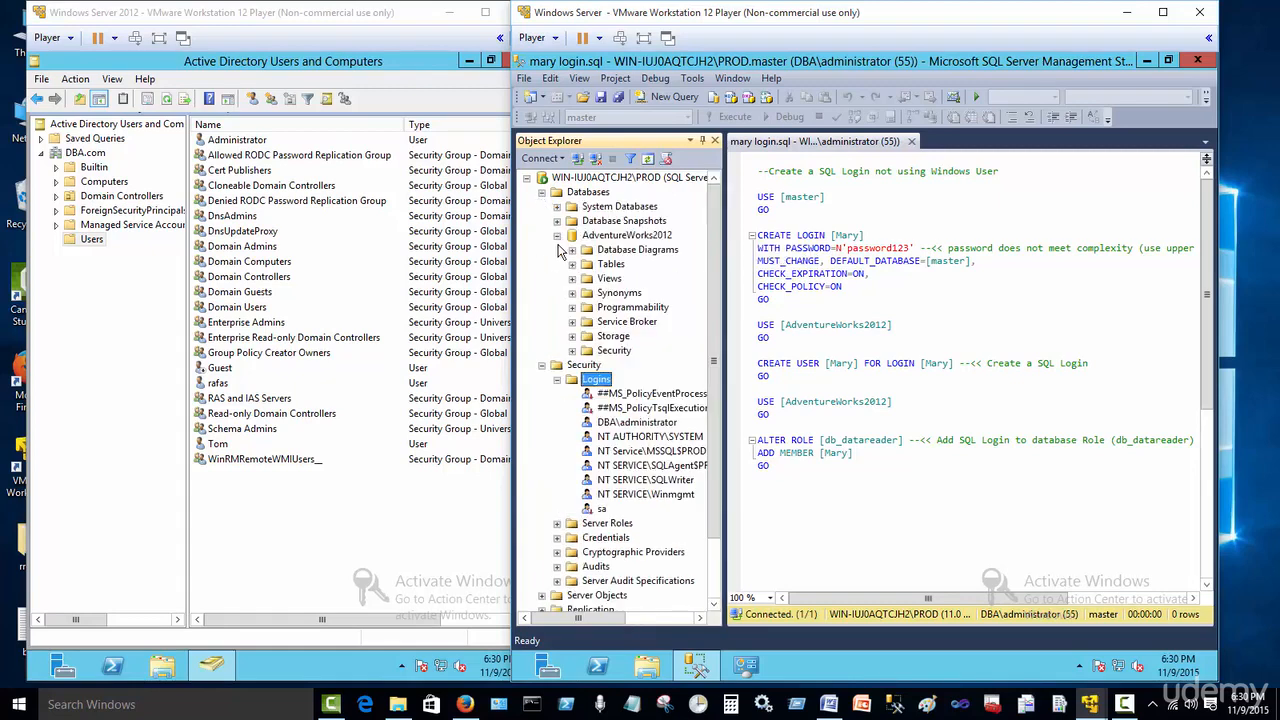
pyautogui.click(572, 350)
pyautogui.click(587, 364)
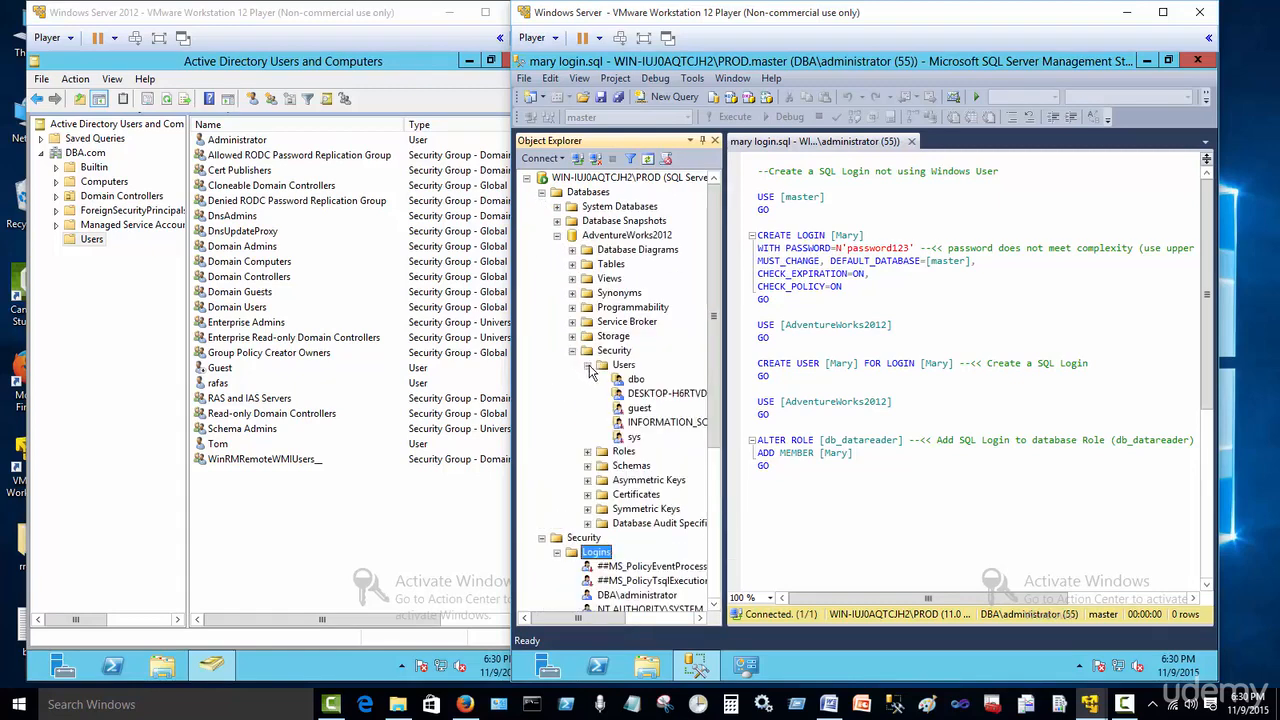
pyautogui.click(624, 365)
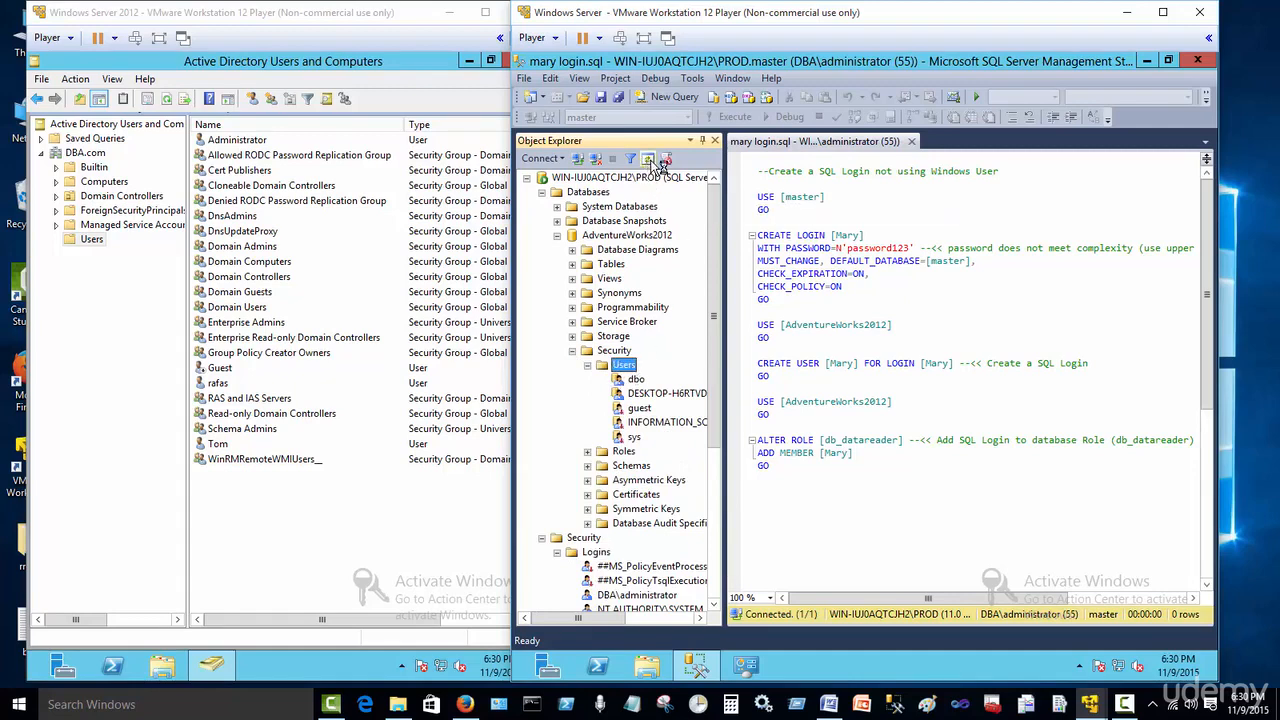
# Execute only the opening USE [master] batch of the login creation script
pyautogui.click(879, 299)
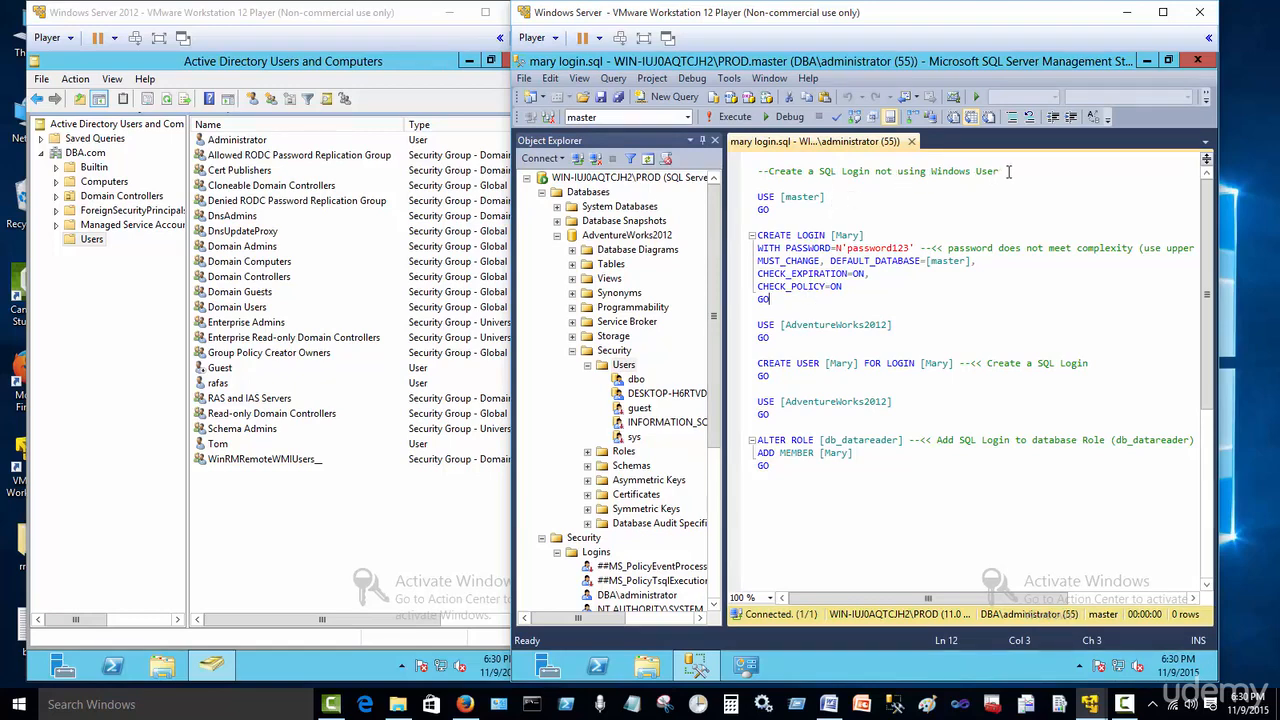
pyautogui.moveTo(786, 212); pyautogui.dragTo(738, 197)
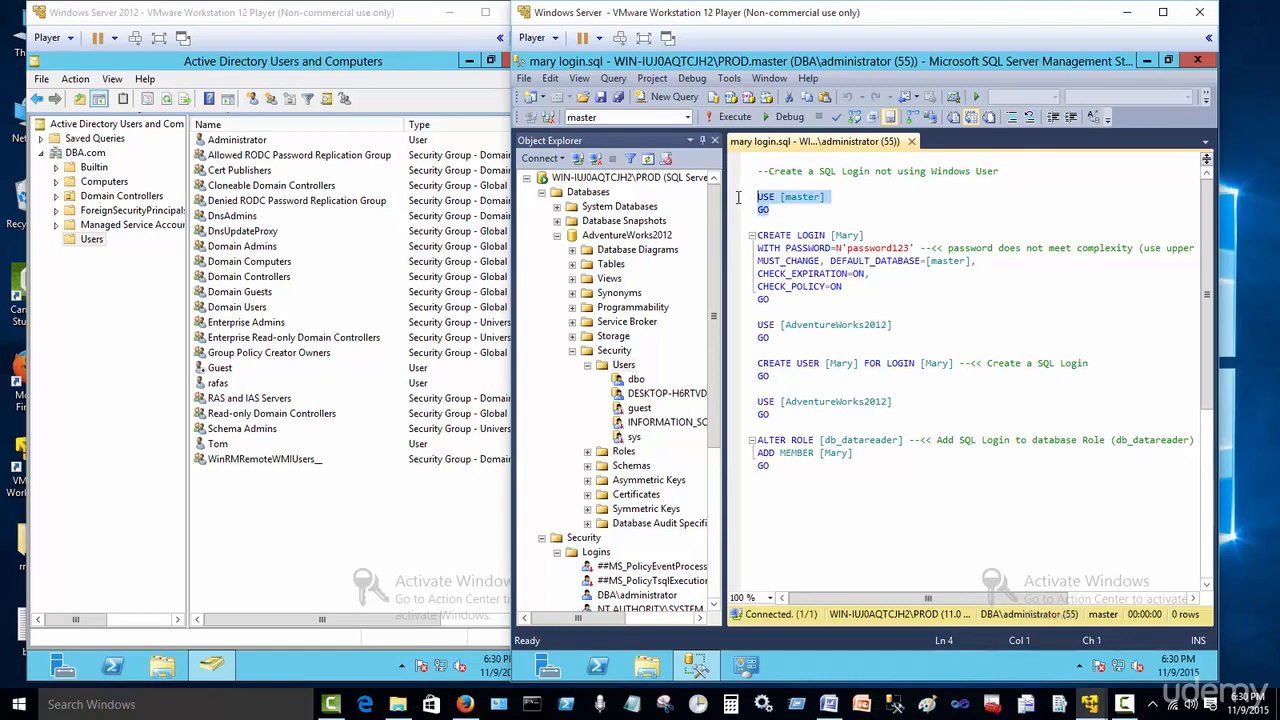
pyautogui.click(730, 116)
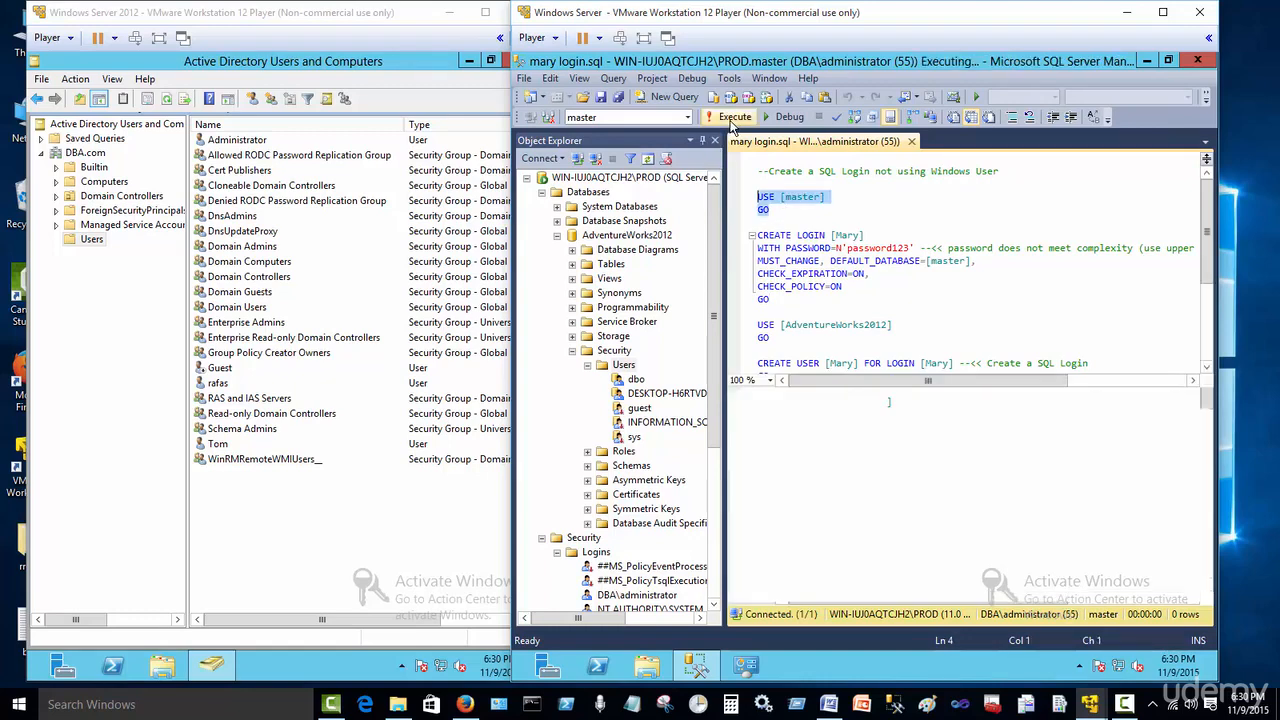
# Try to create the login by executing the script from USE [master] through the GO after CREATE LOGIN
pyautogui.click(795, 314)
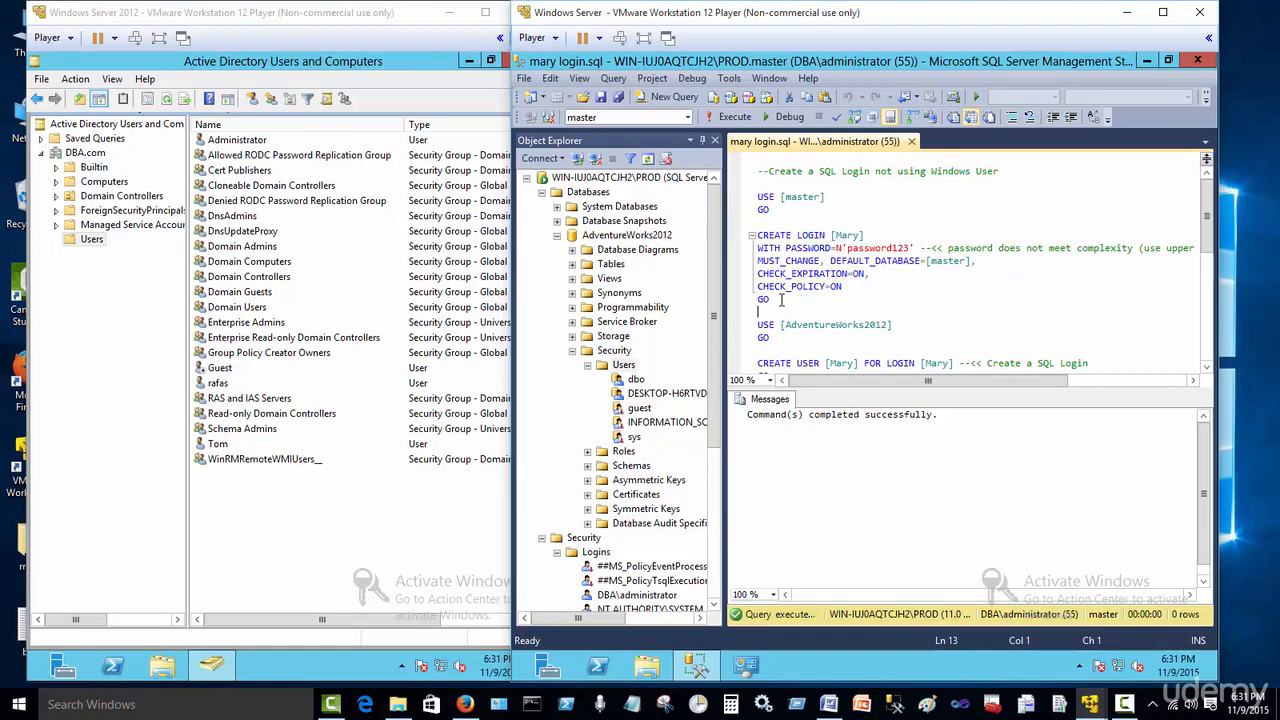
pyautogui.moveTo(782, 305); pyautogui.dragTo(729, 196)
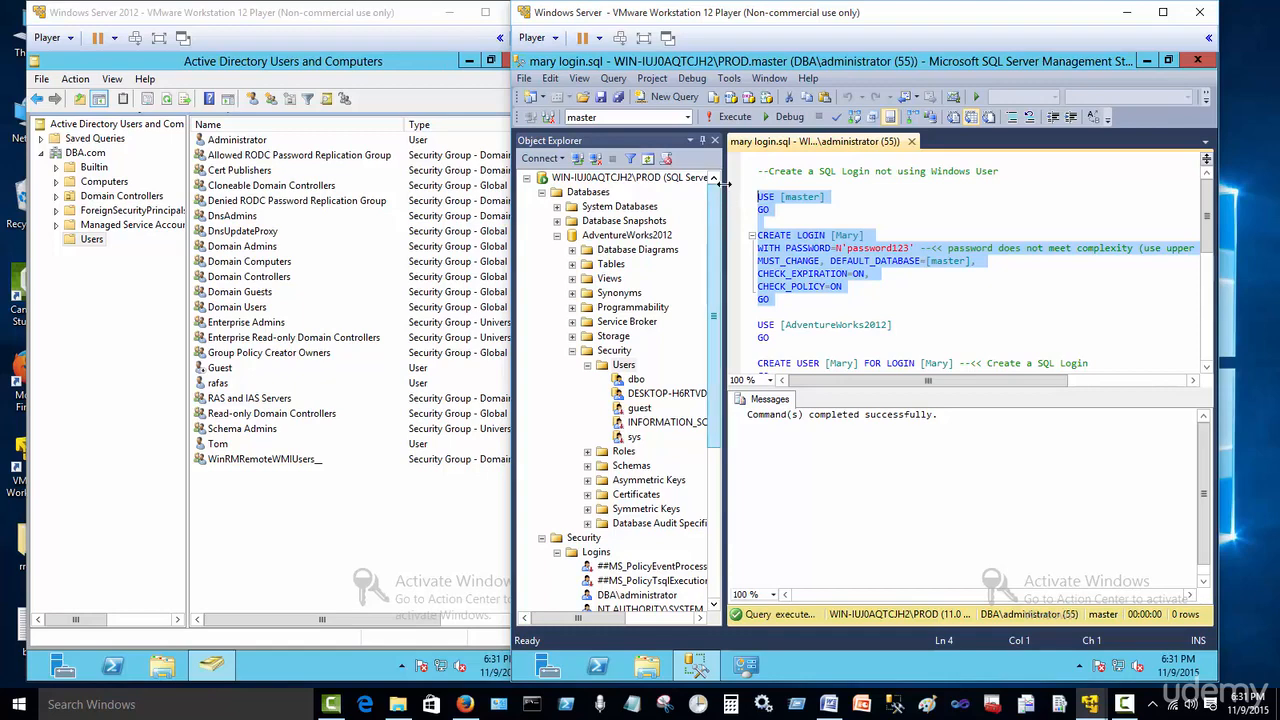
pyautogui.click(713, 121)
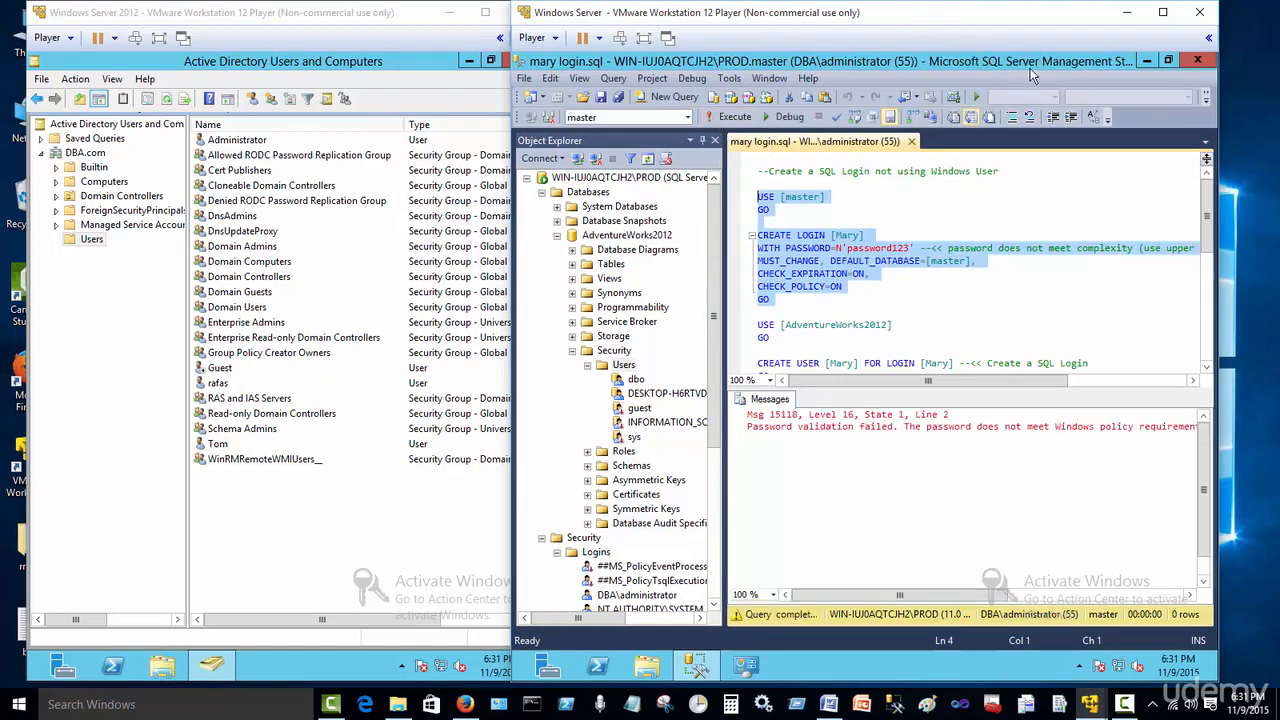
# Maximize the Windows Server virtual machine window and examine the message text returned by the CREATE LOGIN query
pyautogui.click(1163, 12)
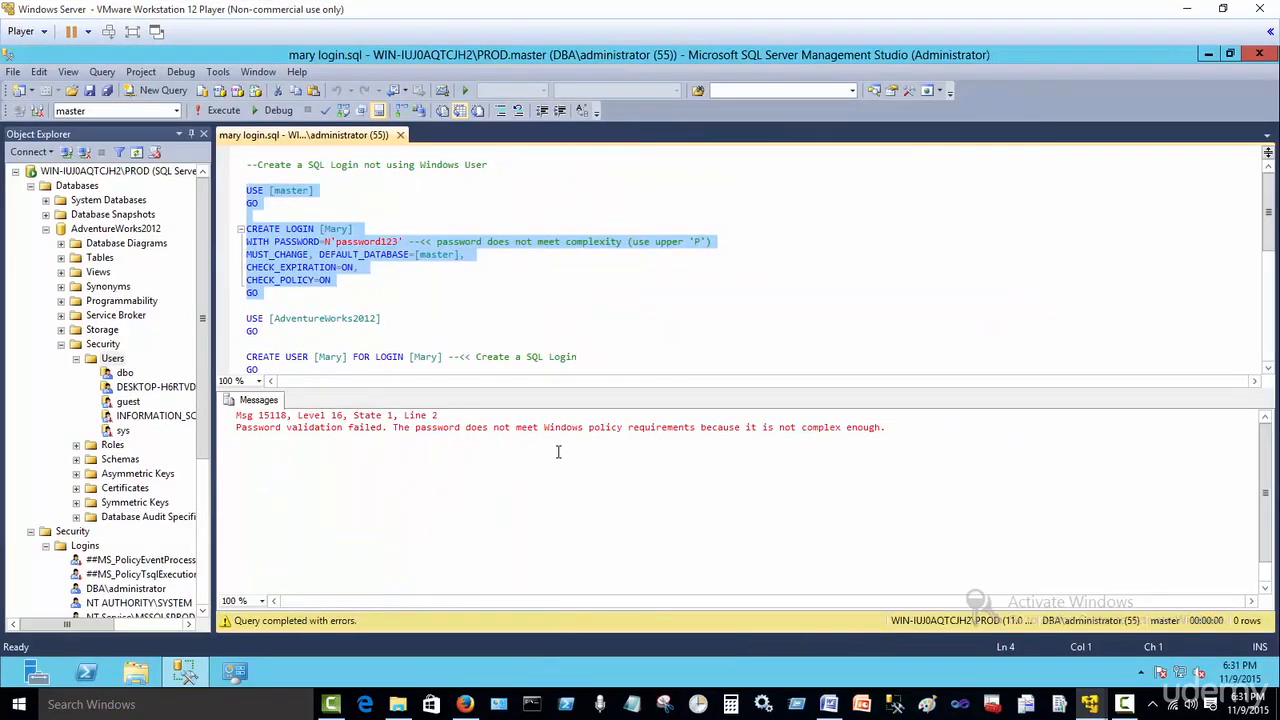
pyautogui.moveTo(545, 430); pyautogui.dragTo(886, 430)
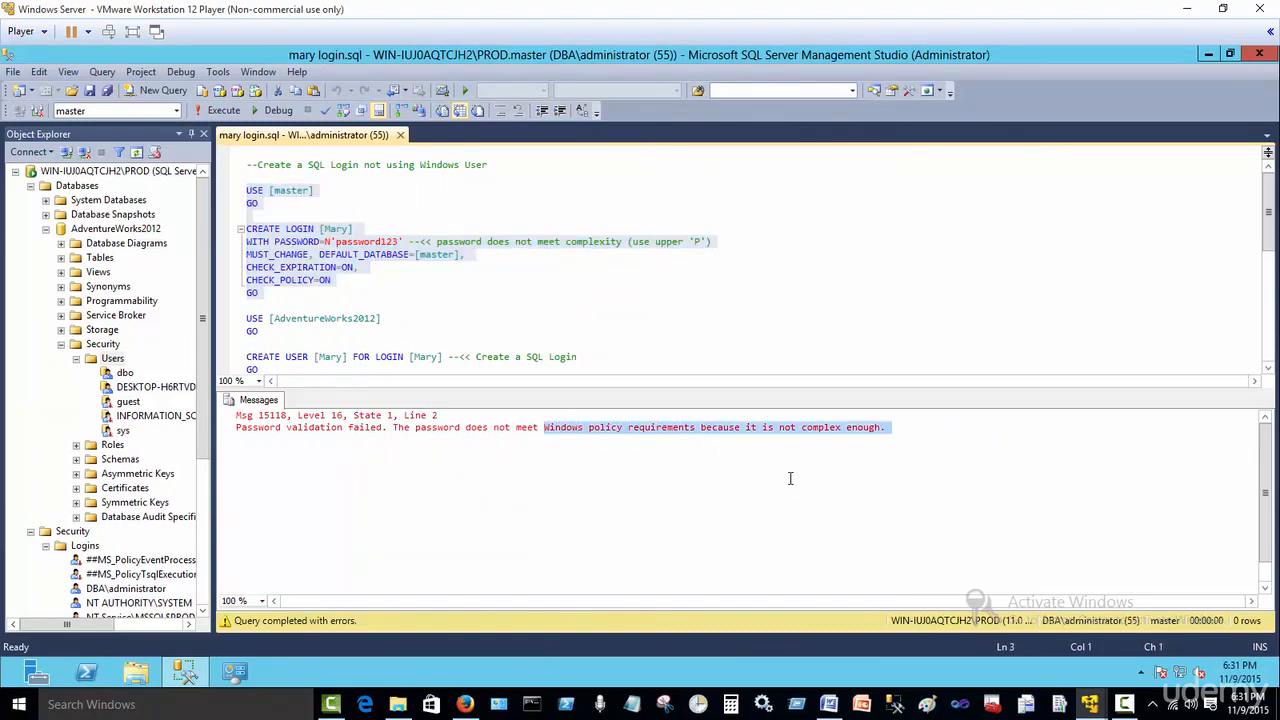
pyautogui.click(842, 457)
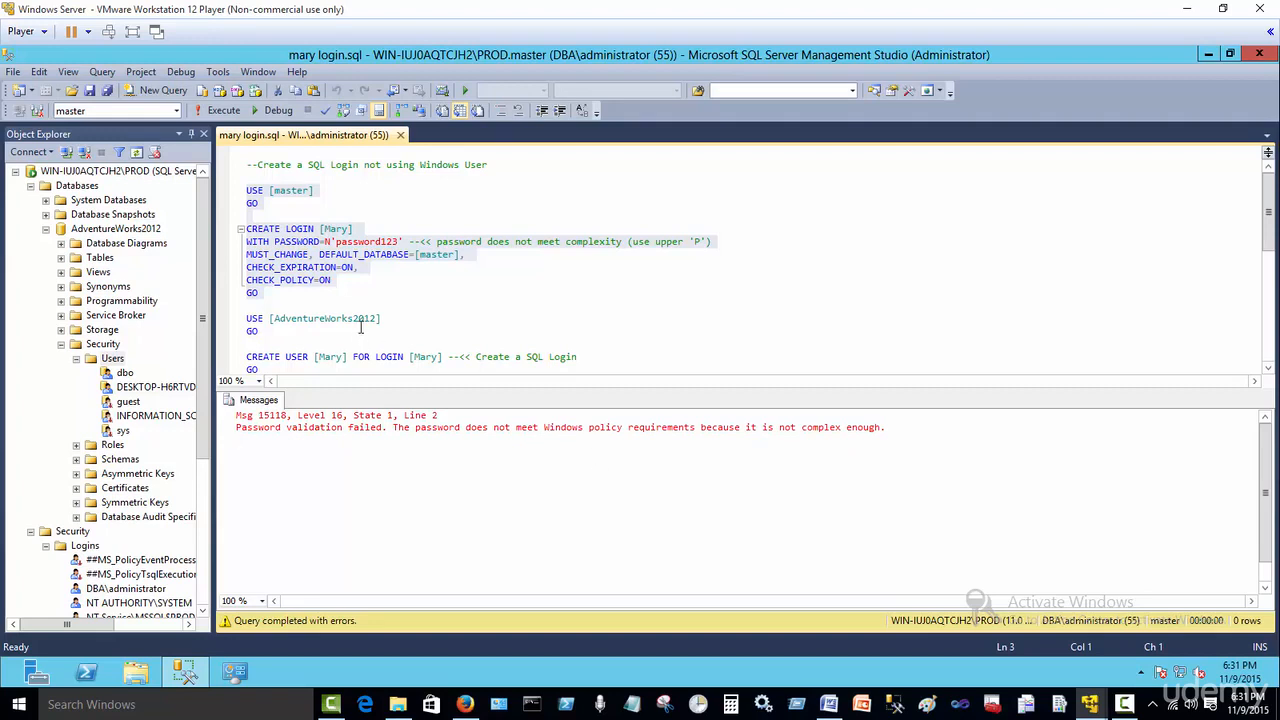
# Capitalize the first letter of the password in the CREATE LOGIN statement, and execute the script from USE [master] through that statement's GO
pyautogui.click(648, 309)
pyautogui.click(341, 242)
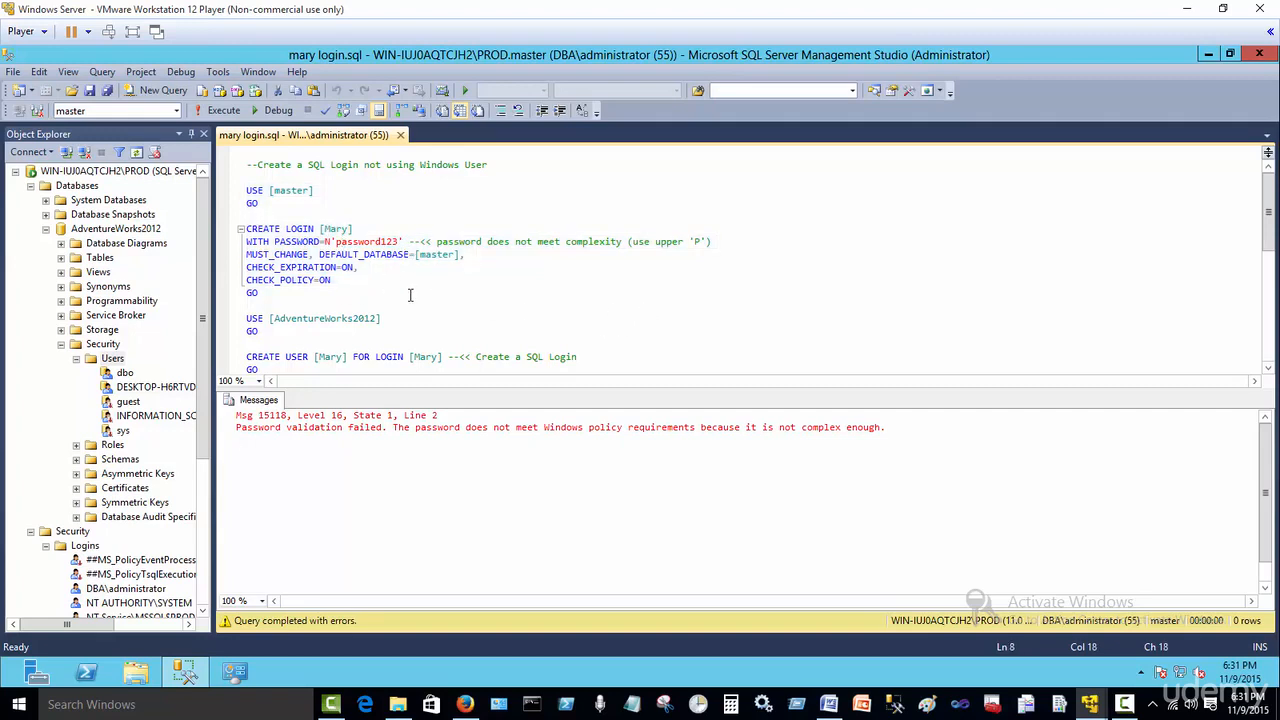
pyautogui.press('BackSpace')
pyautogui.write('P')
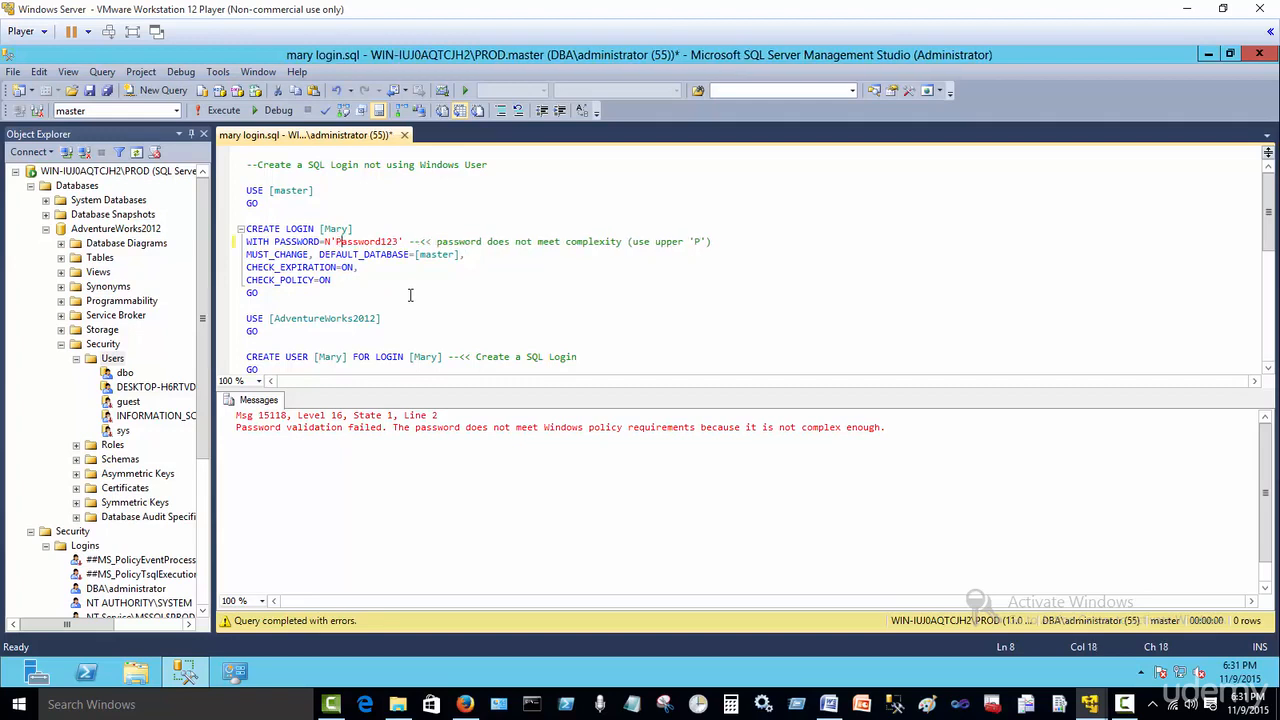
pyautogui.moveTo(269, 296); pyautogui.dragTo(224, 191)
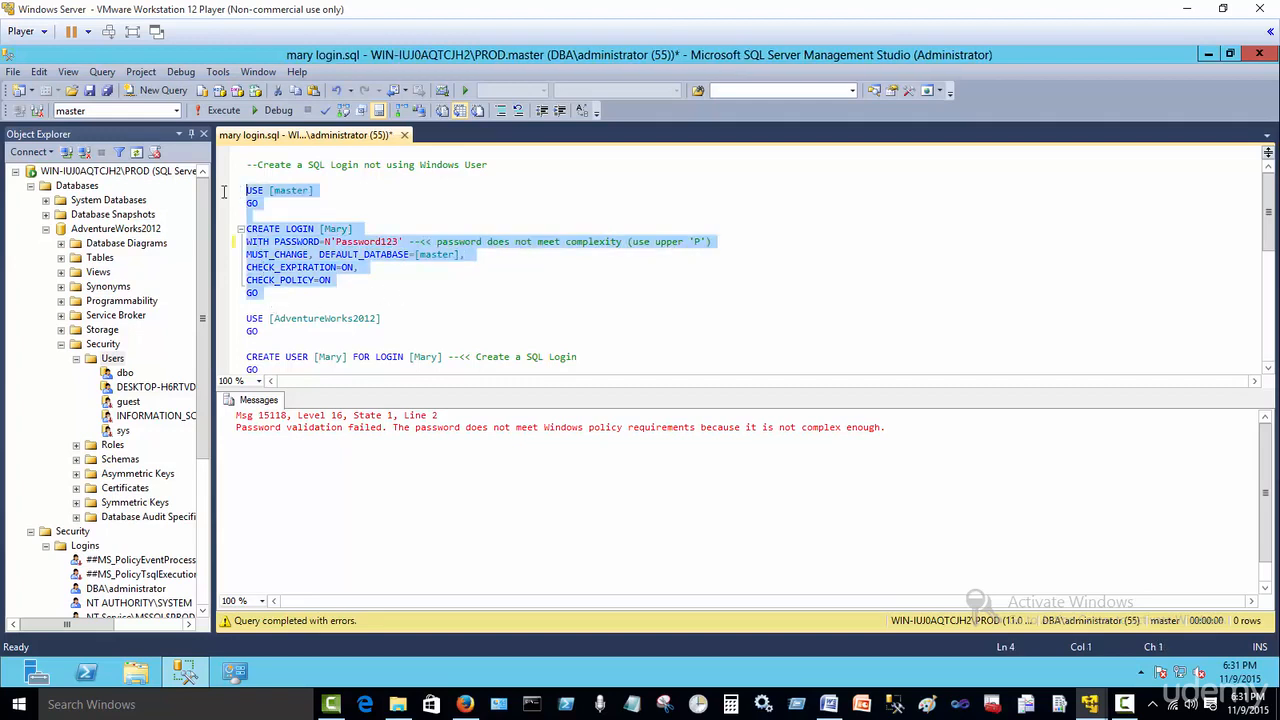
pyautogui.click(219, 111)
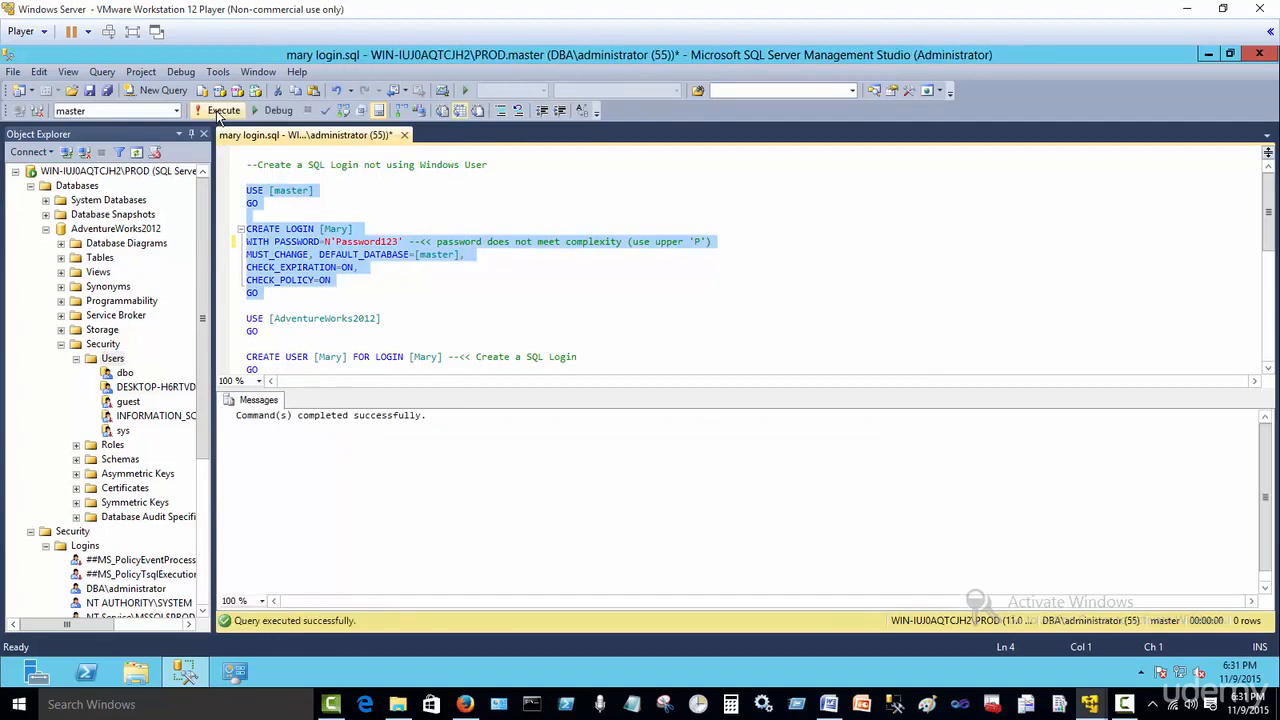
# Execute the first USE [AdventureWorks2012] batch to switch the query to that database
pyautogui.click(315, 319)
pyautogui.scroll(-1, 315, 320)
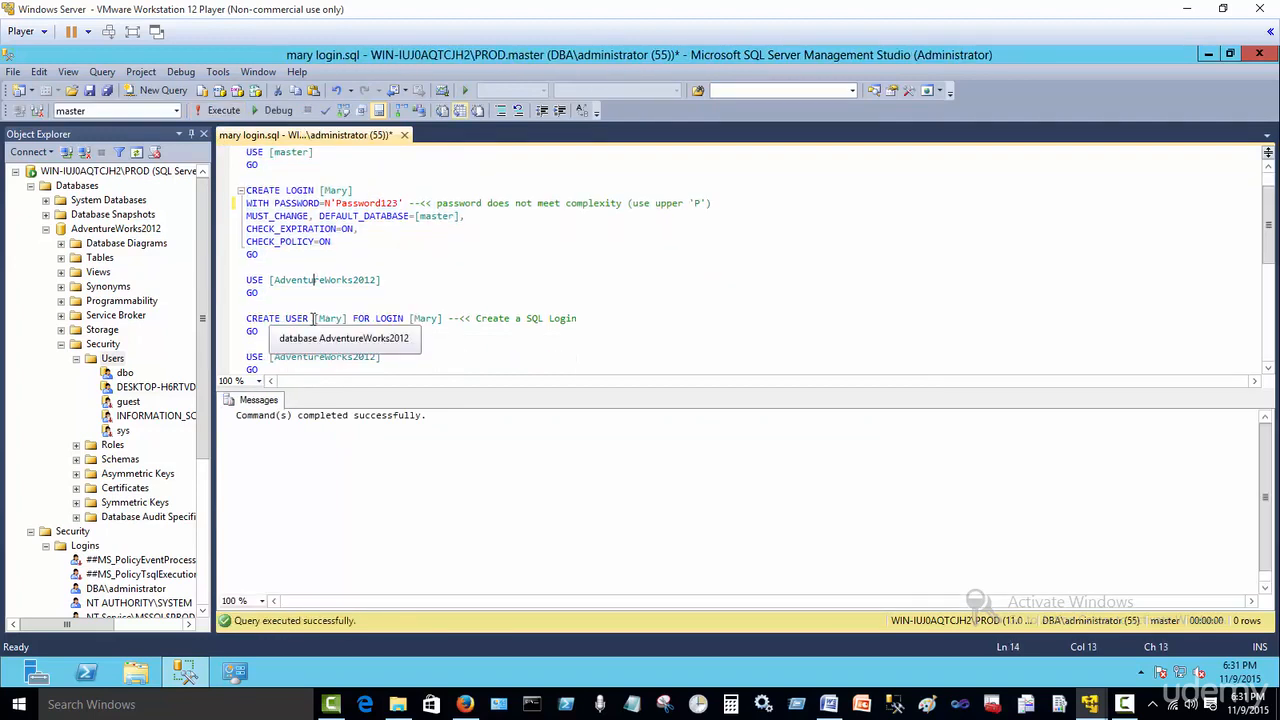
pyautogui.moveTo(259, 293); pyautogui.dragTo(240, 281)
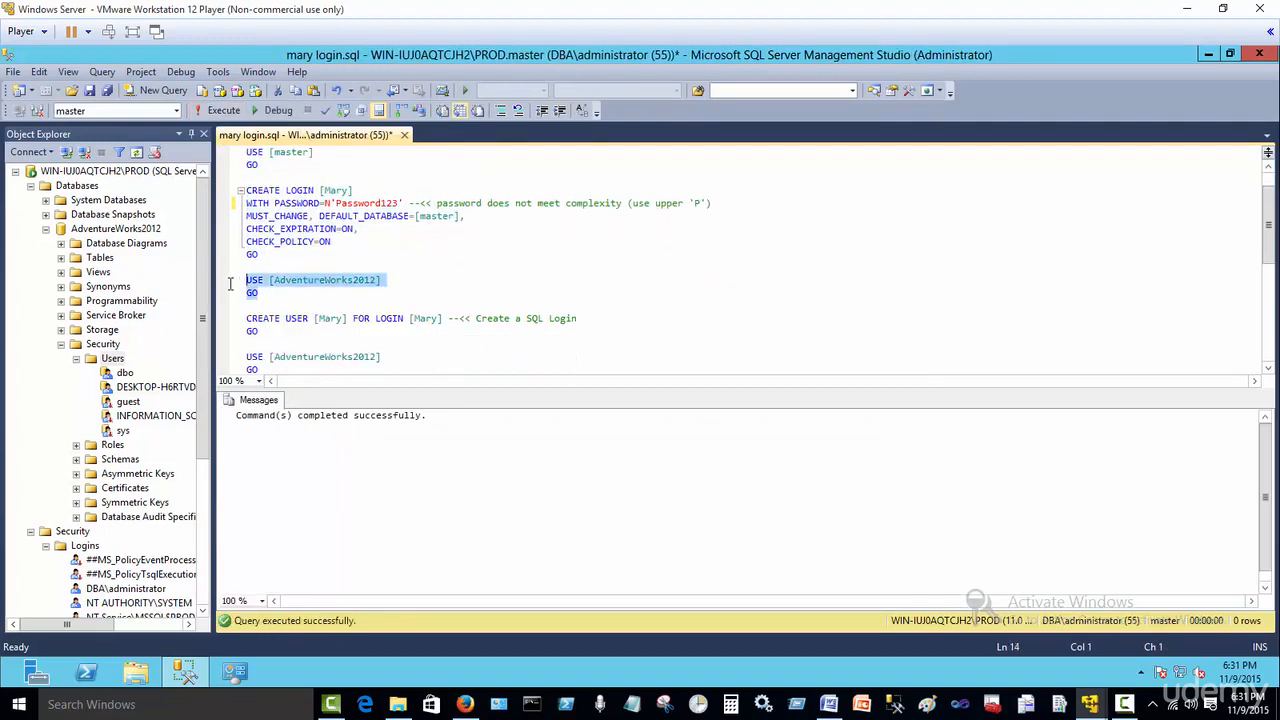
pyautogui.click(217, 111)
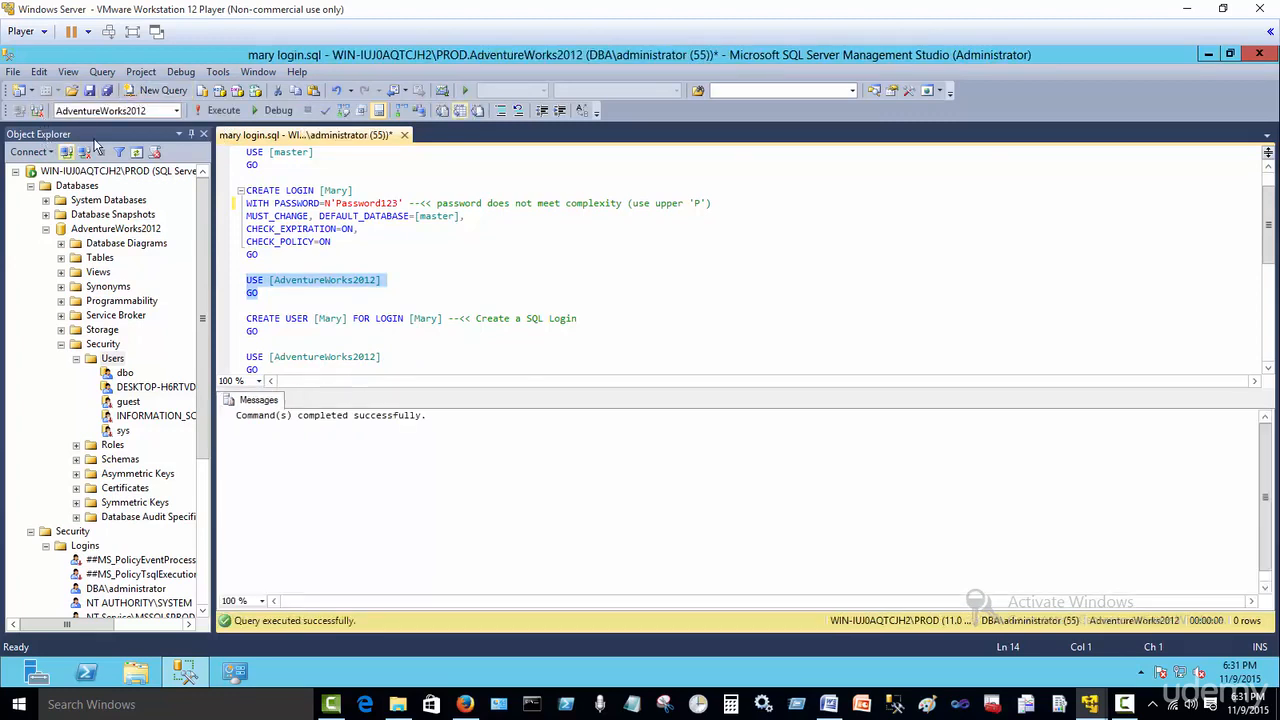
# Create the database user for the new login by executing the first USE [AdventureWorks2012] and CREATE USER batches
pyautogui.click(269, 338)
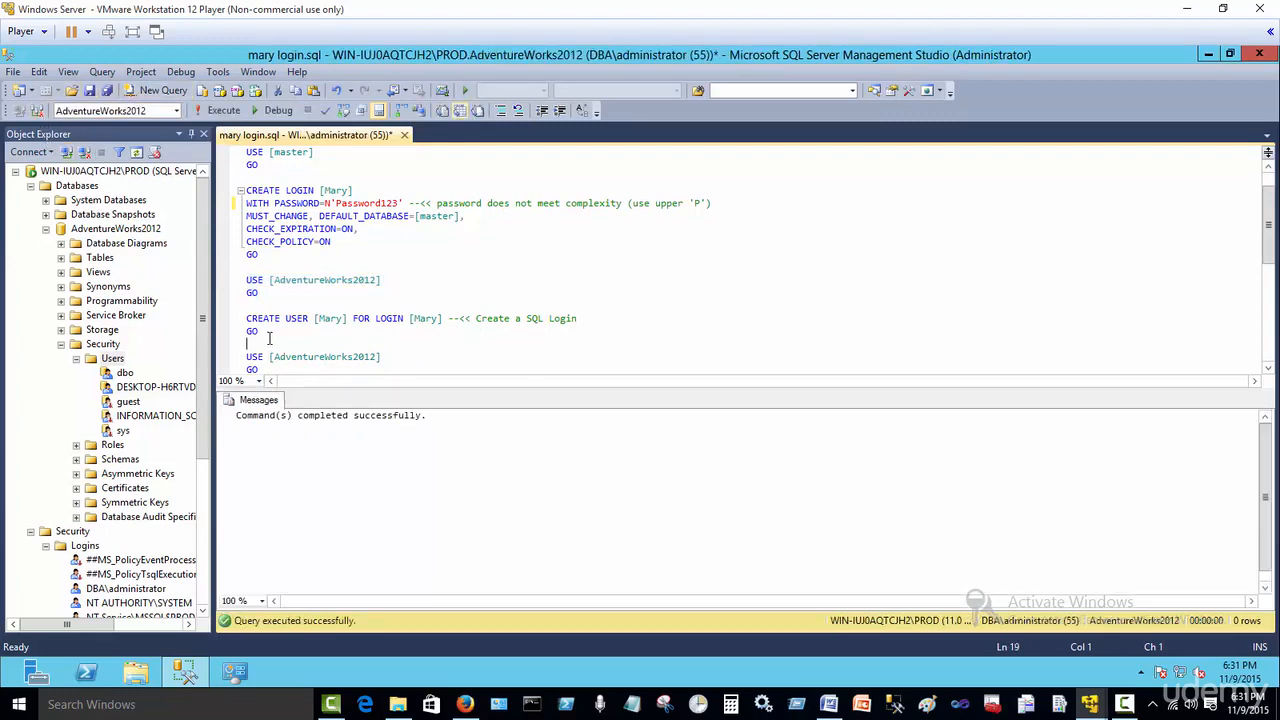
pyautogui.scroll(-1, 269, 338)
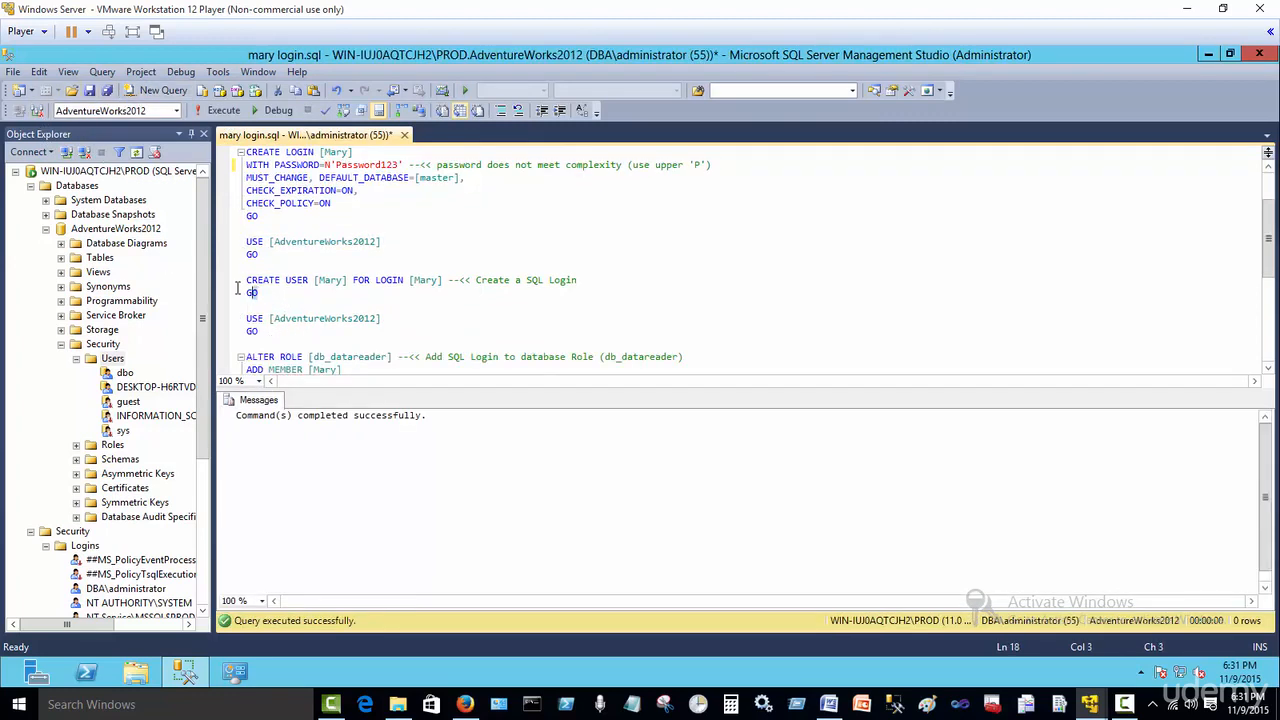
pyautogui.moveTo(256, 293); pyautogui.dragTo(188, 238)
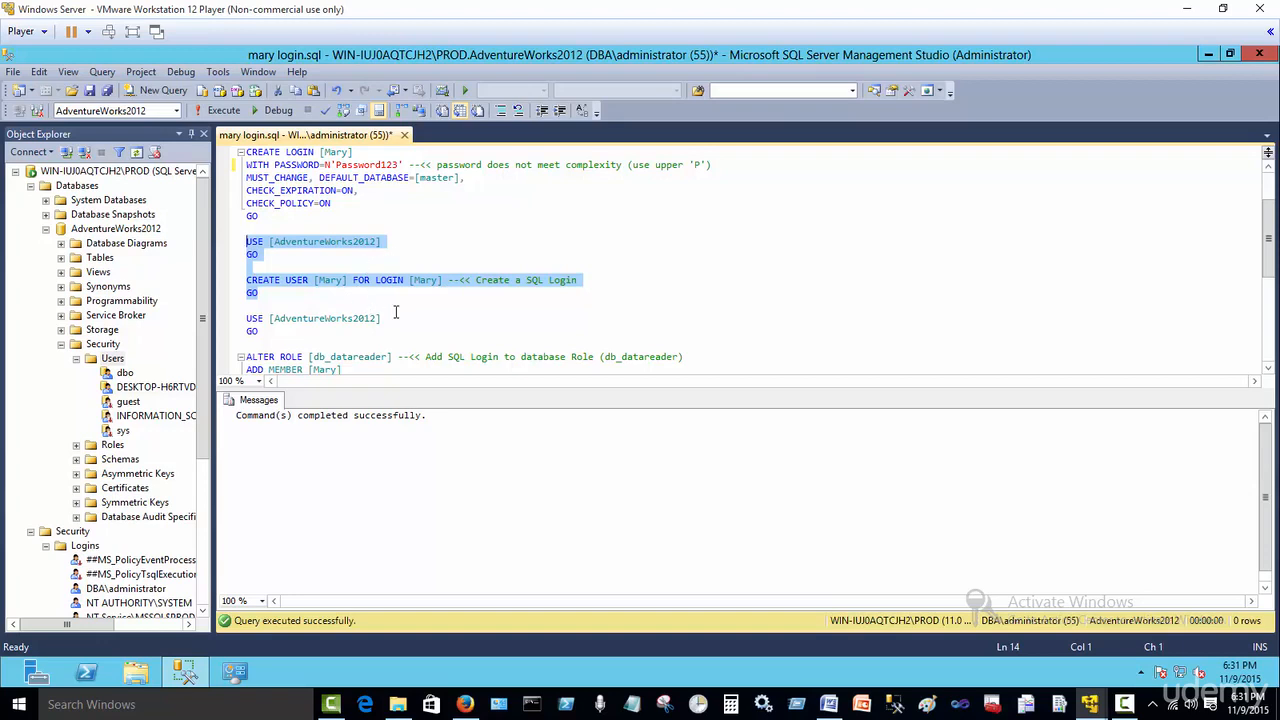
pyautogui.click(221, 111)
# Execute the second USE [AdventureWorks2012] batch, located just above the ALTER ROLE statement
pyautogui.click(277, 328)
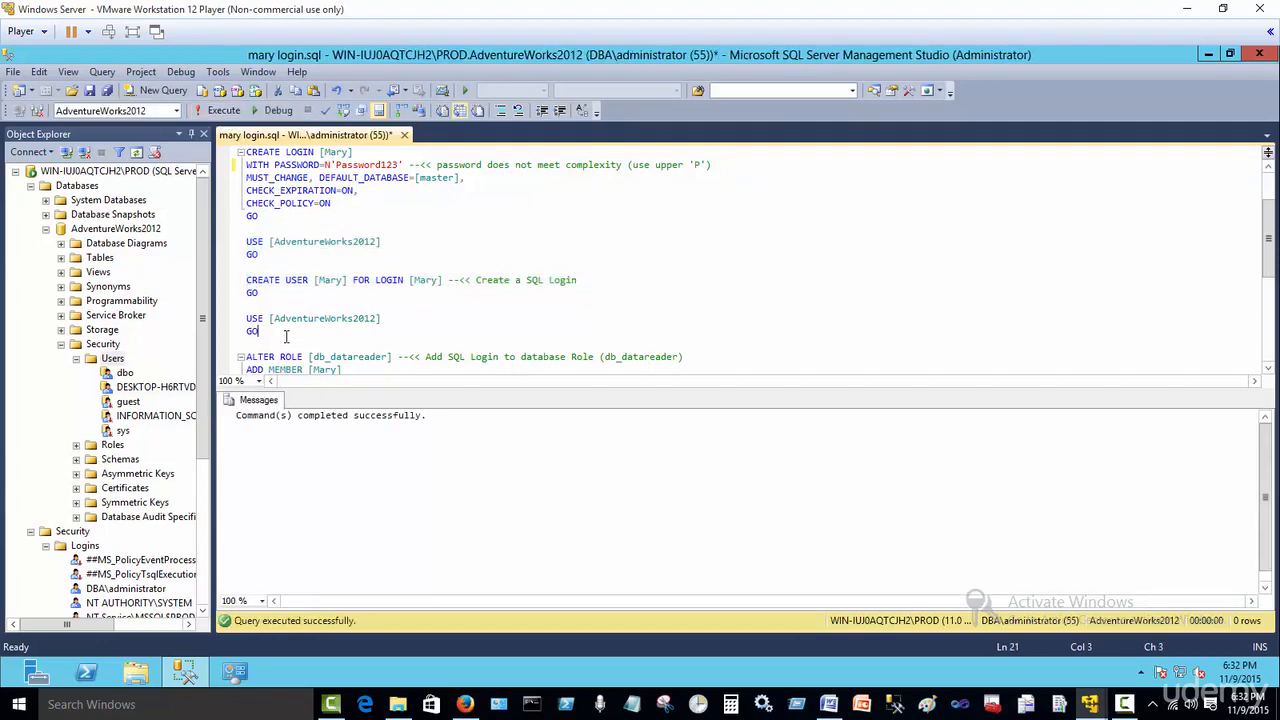
pyautogui.scroll(-1, 300, 325)
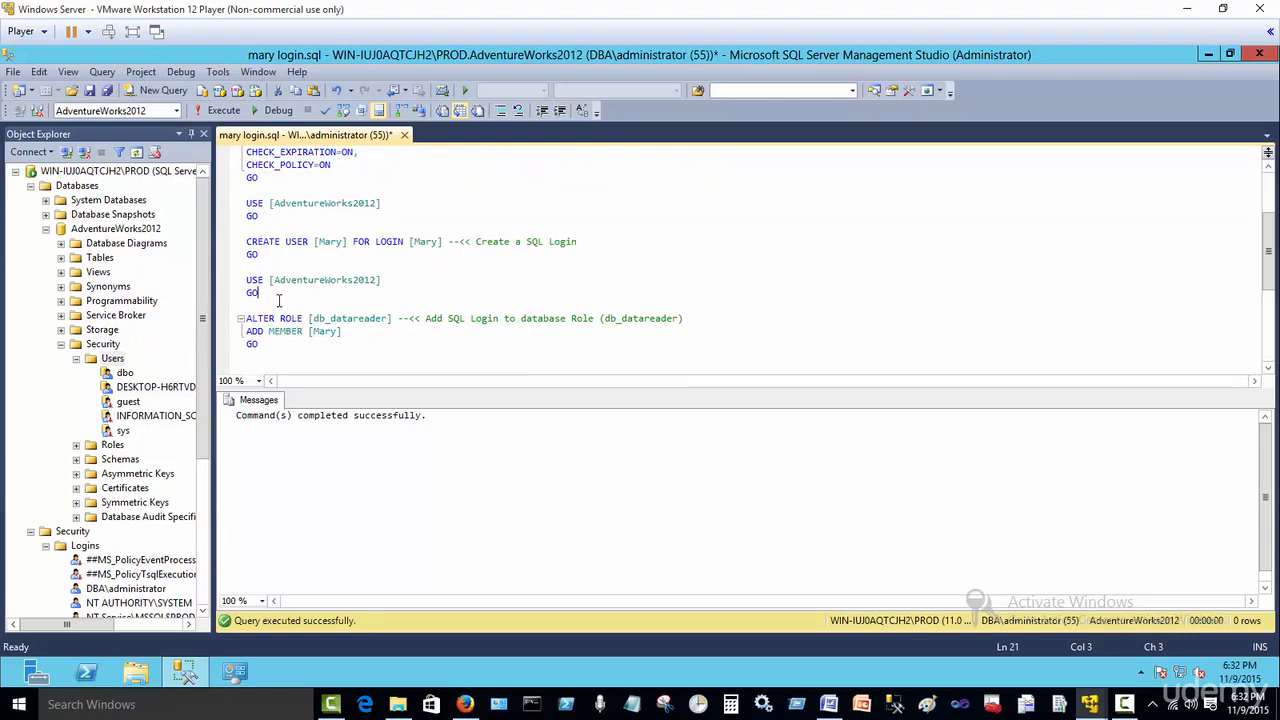
pyautogui.moveTo(280, 296); pyautogui.dragTo(220, 282)
pyautogui.click(222, 111)
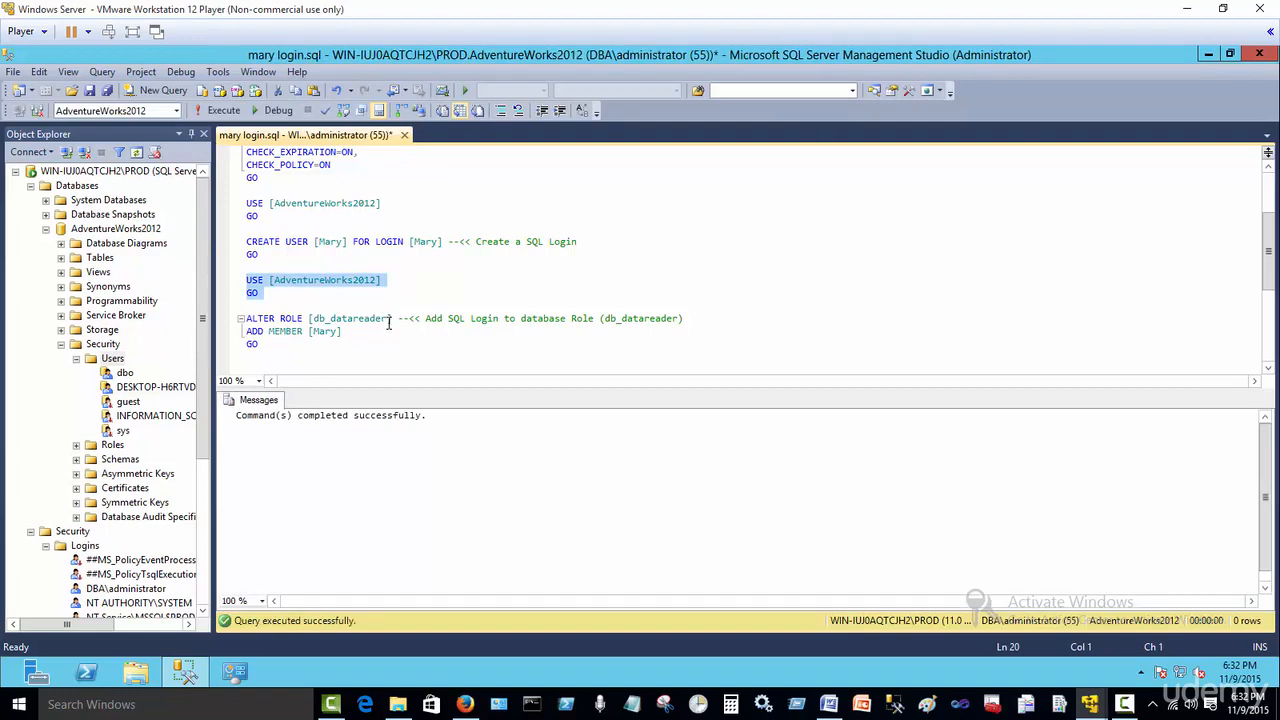
# Add the new user to the db_datareader role by executing the ALTER ROLE batch with its ADD MEMBER clause
pyautogui.doubleClick(258, 318)
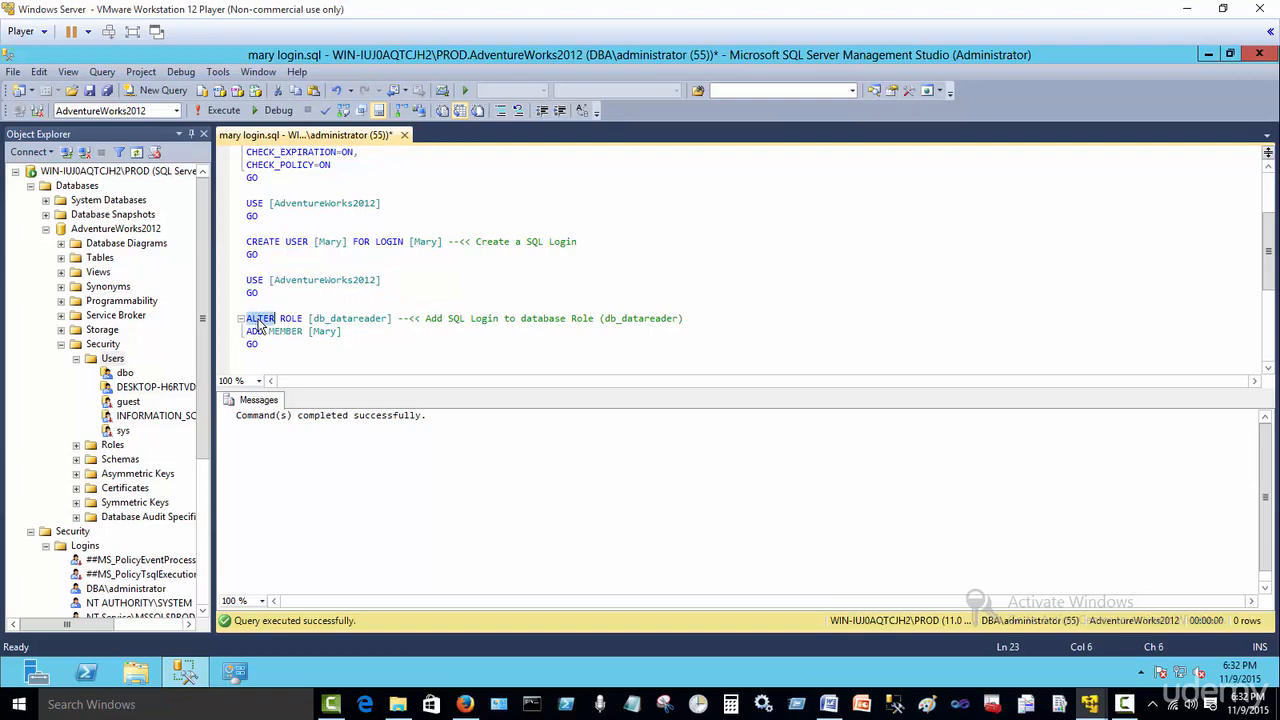
pyautogui.doubleClick(289, 318)
pyautogui.click(360, 318)
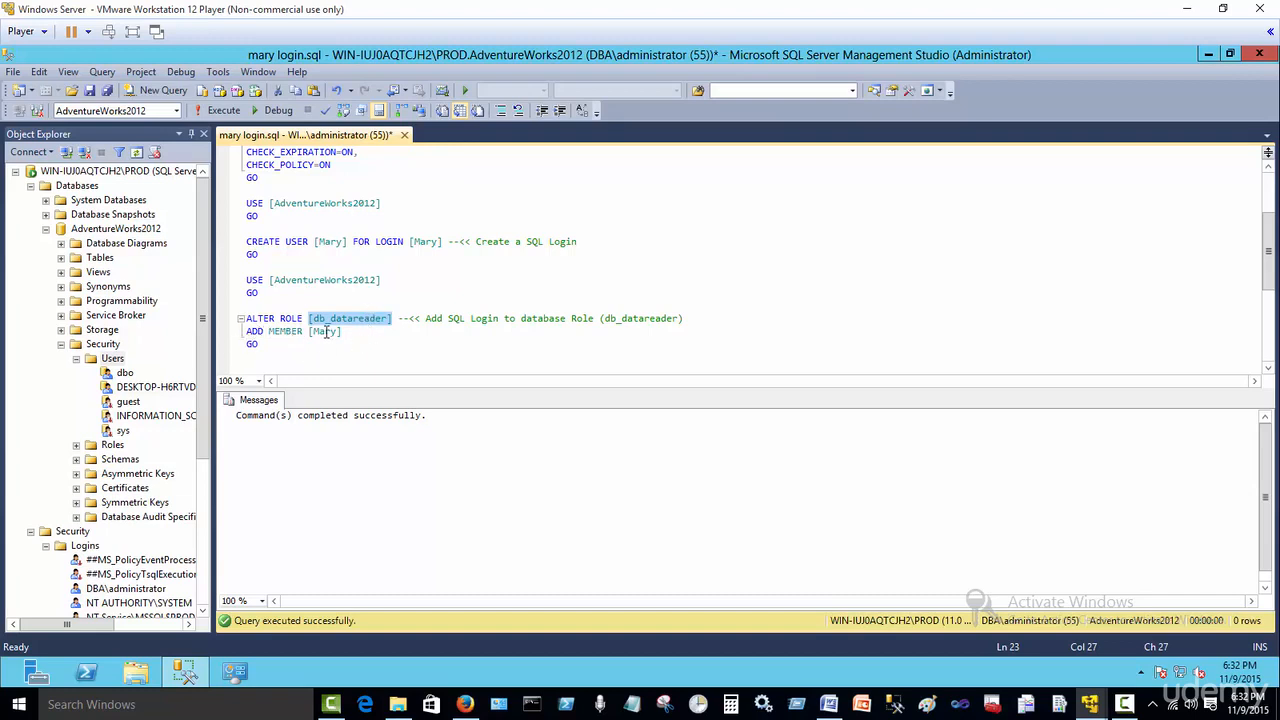
pyautogui.moveTo(286, 349); pyautogui.dragTo(210, 318)
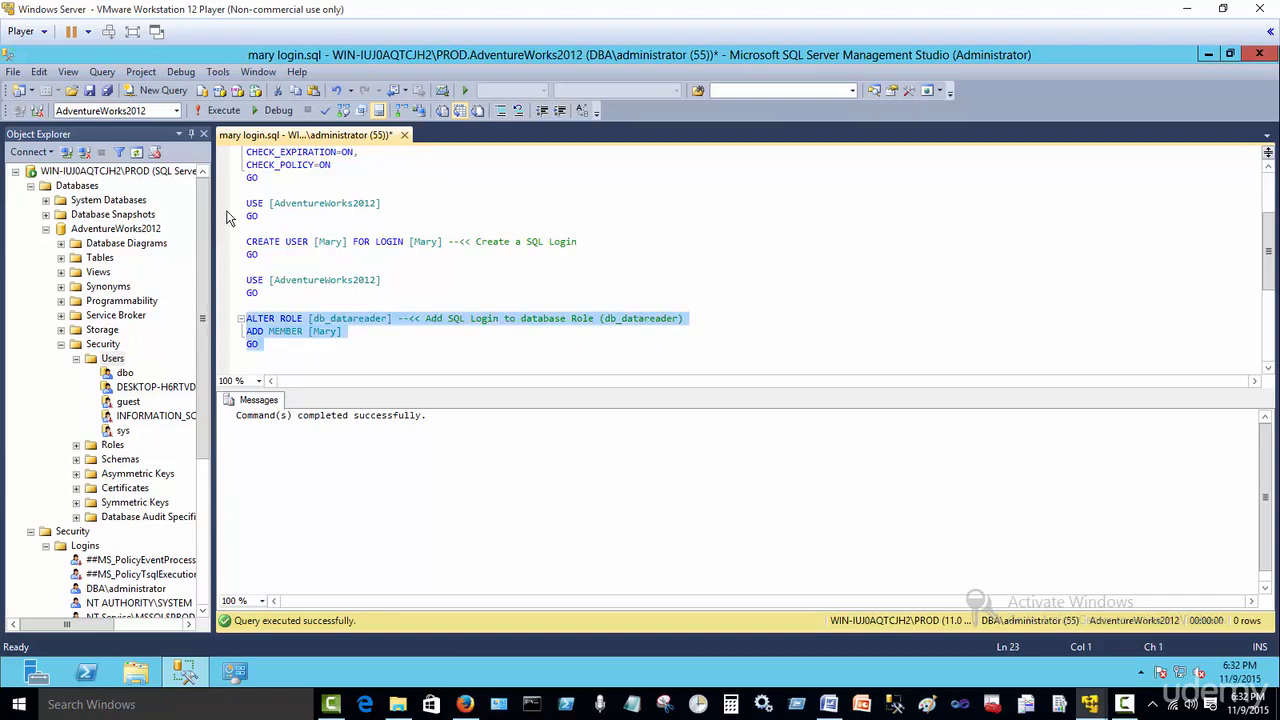
pyautogui.click(225, 112)
# Widen the server tree and collapse its expanded AdventureWorks2012, Logins, Security and Databases branches
pyautogui.moveTo(212, 295); pyautogui.dragTo(376, 290)
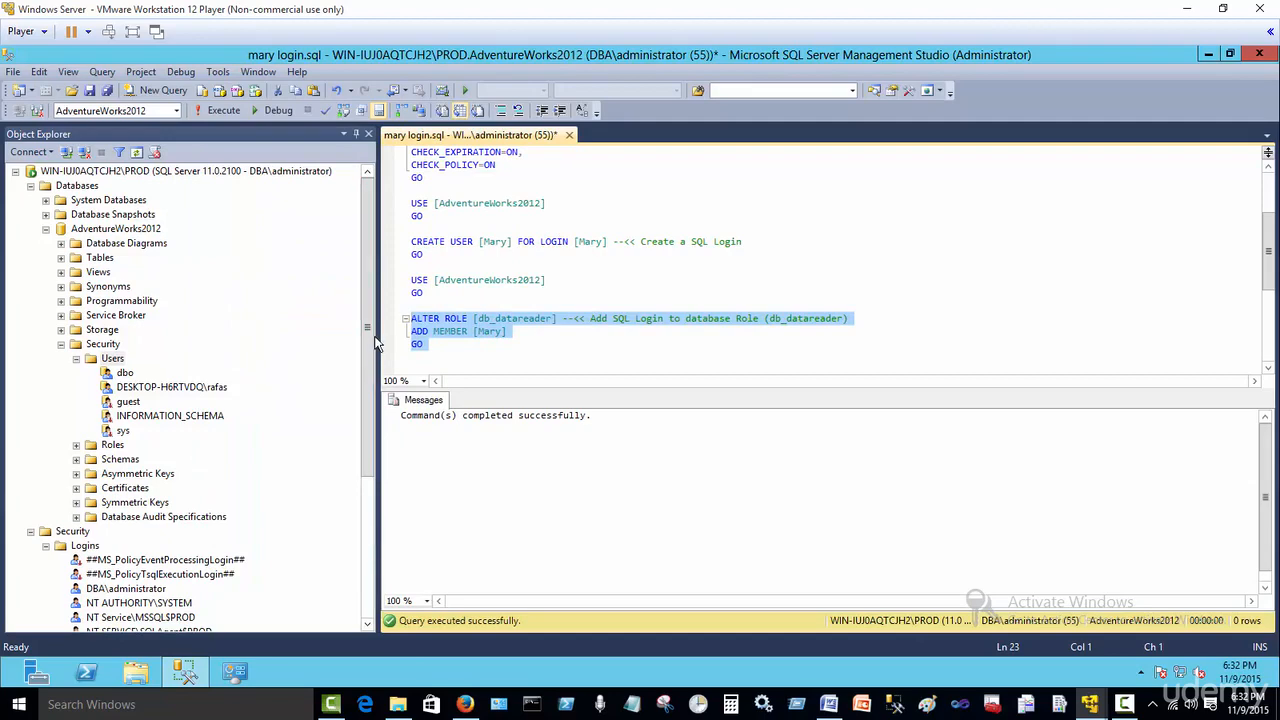
pyautogui.click(76, 358)
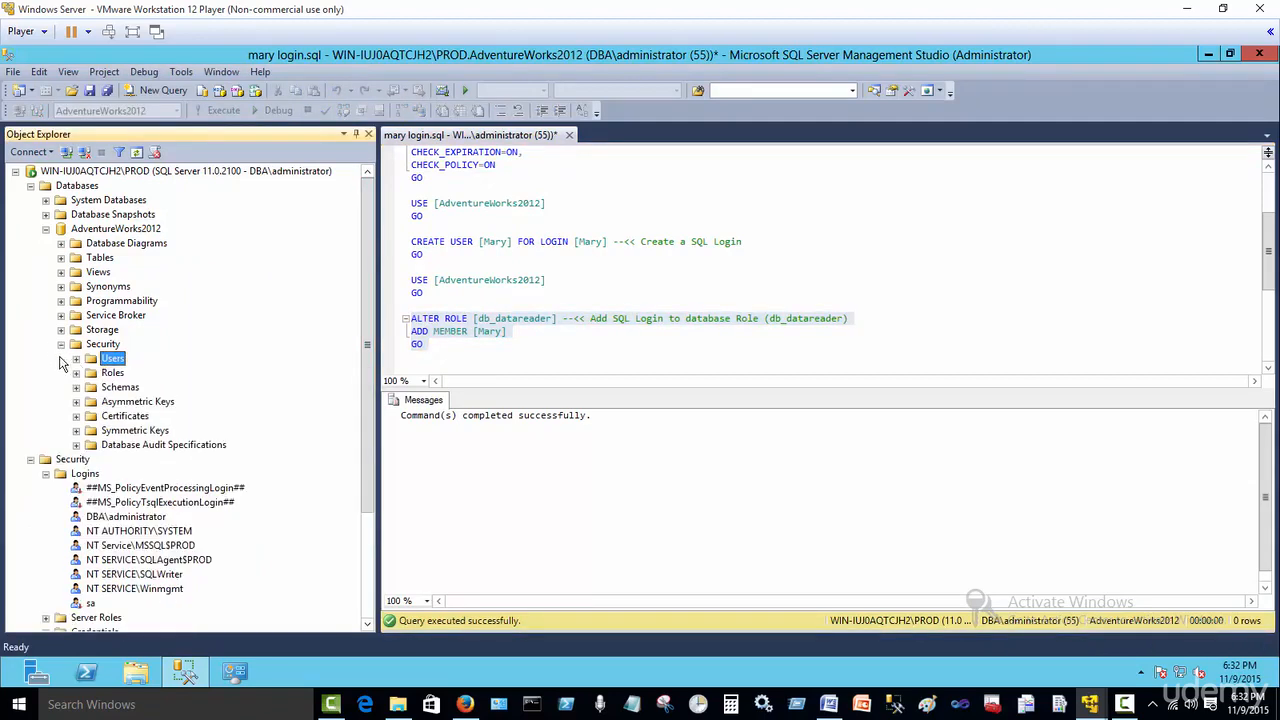
pyautogui.click(61, 344)
pyautogui.click(46, 229)
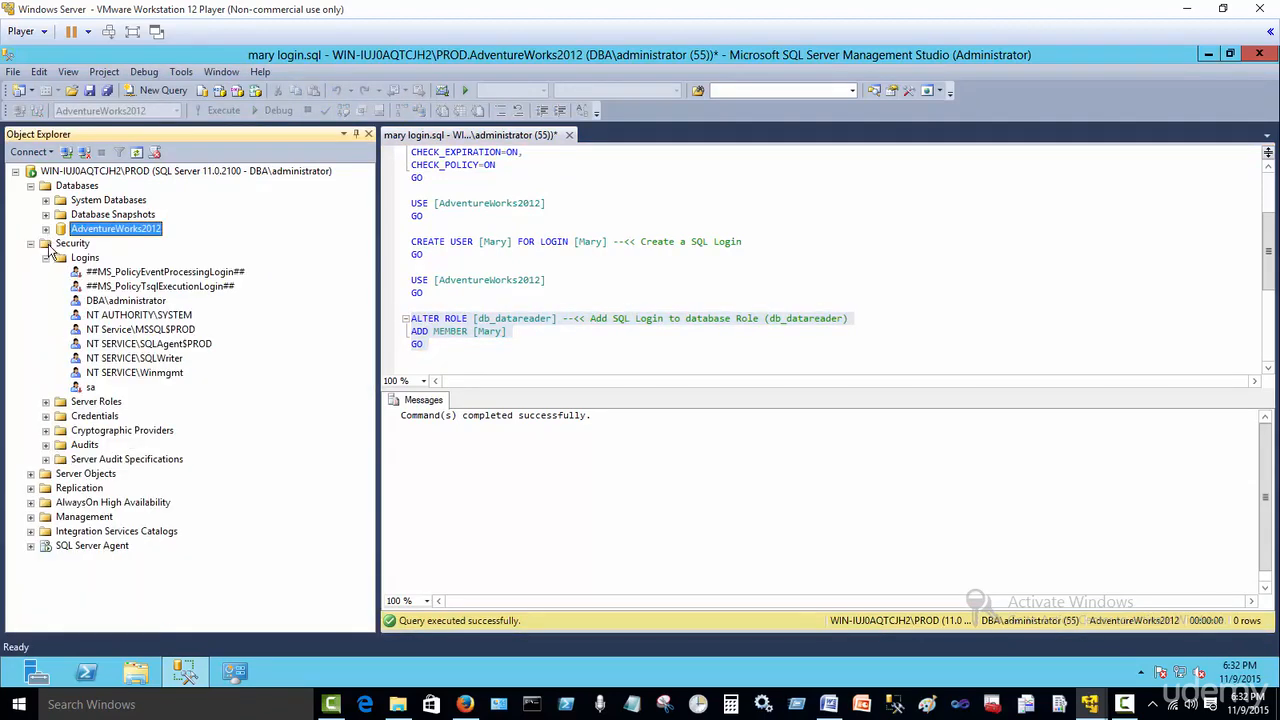
pyautogui.click(46, 258)
pyautogui.click(31, 243)
pyautogui.click(31, 186)
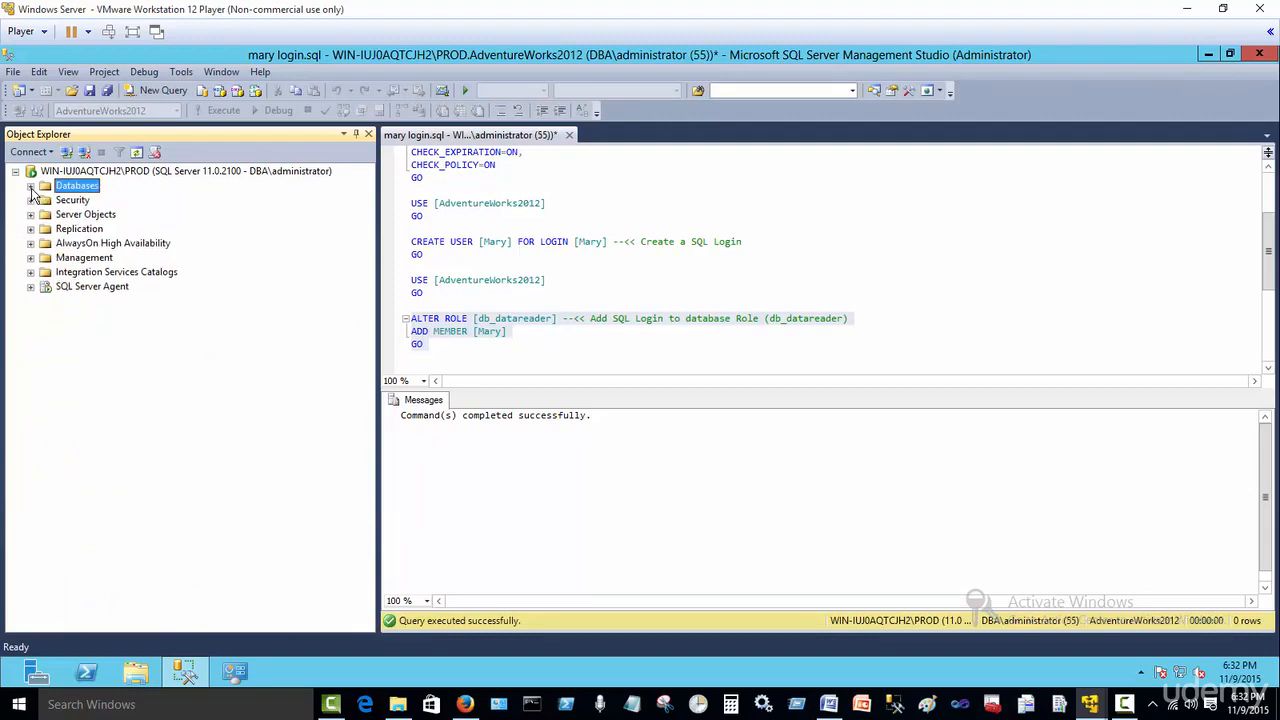
# Try to connect to the WIN-IUJ0AQTCJH2\PROD Database Engine with SQL Server Authentication, entering the new login's password, and retry once
pyautogui.click(28, 152)
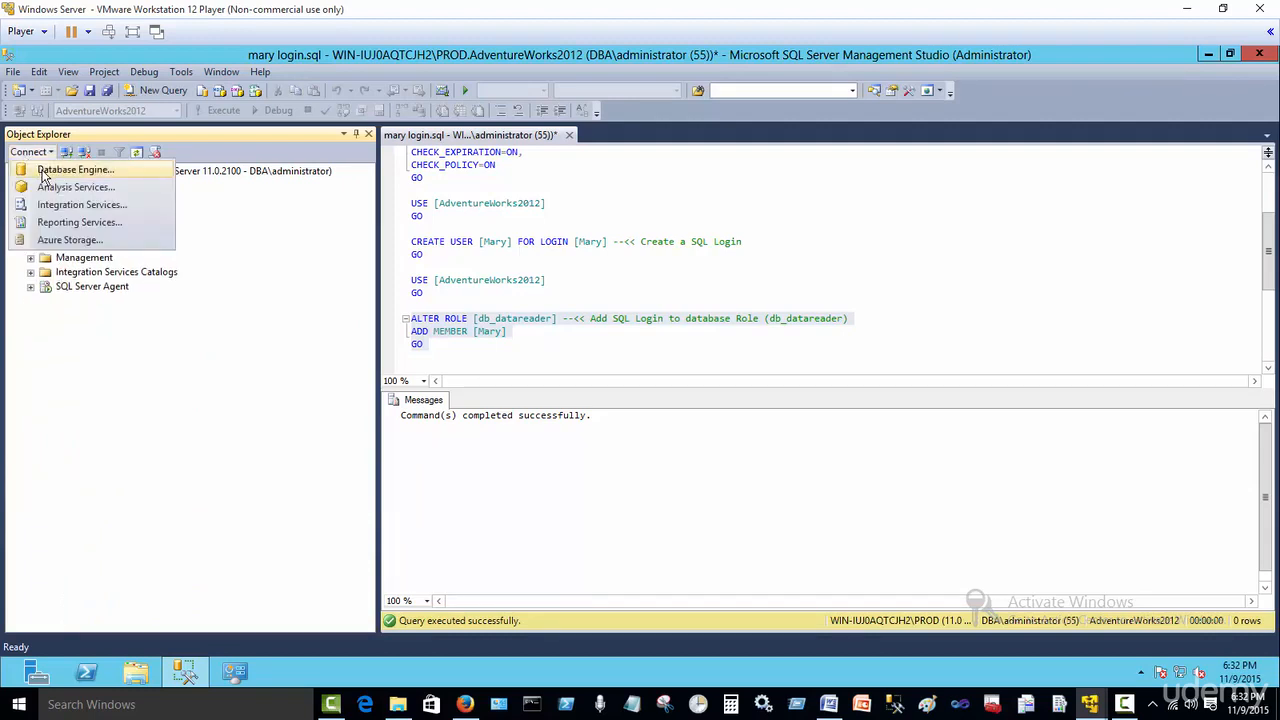
pyautogui.click(43, 172)
pyautogui.click(788, 287)
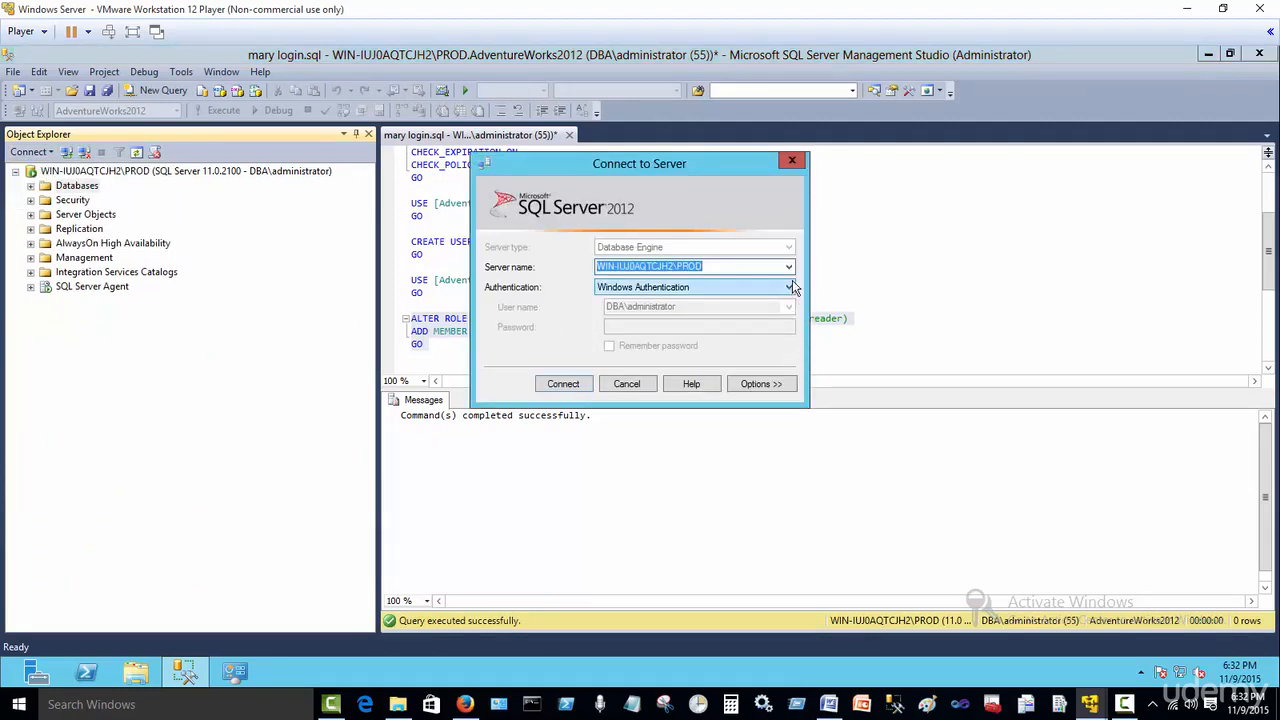
pyautogui.click(740, 312)
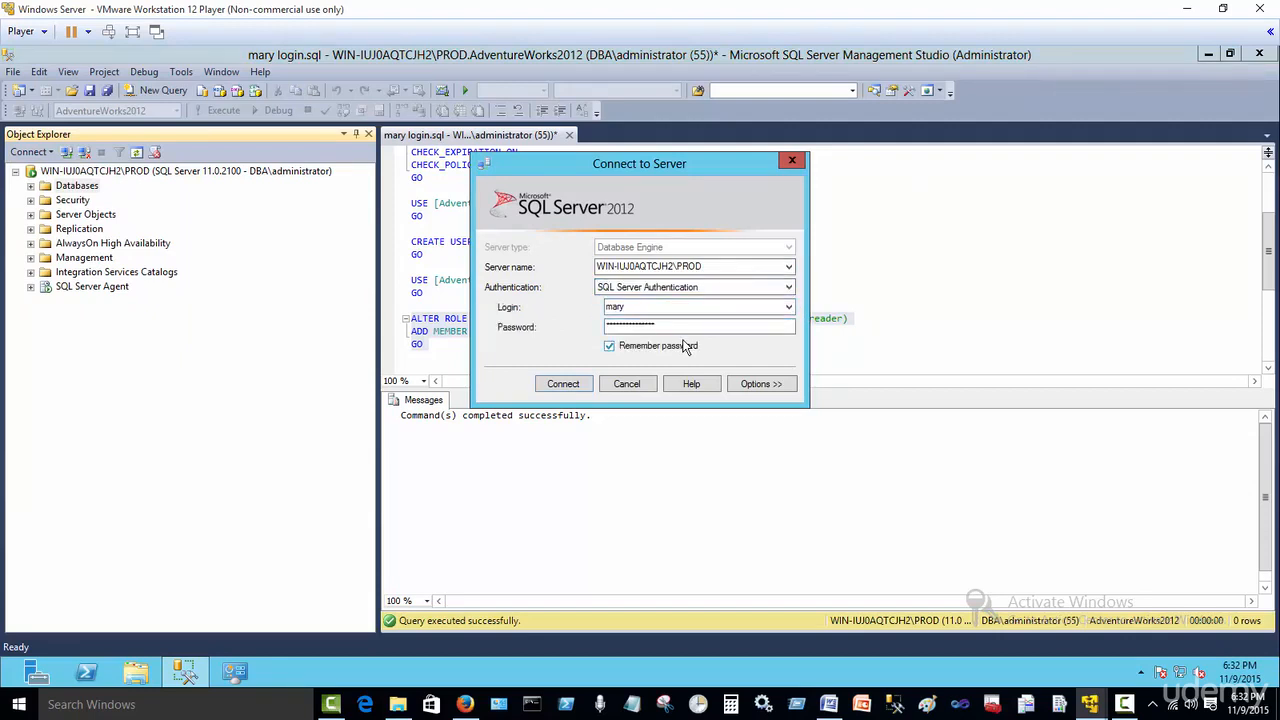
pyautogui.moveTo(731, 327); pyautogui.dragTo(414, 301)
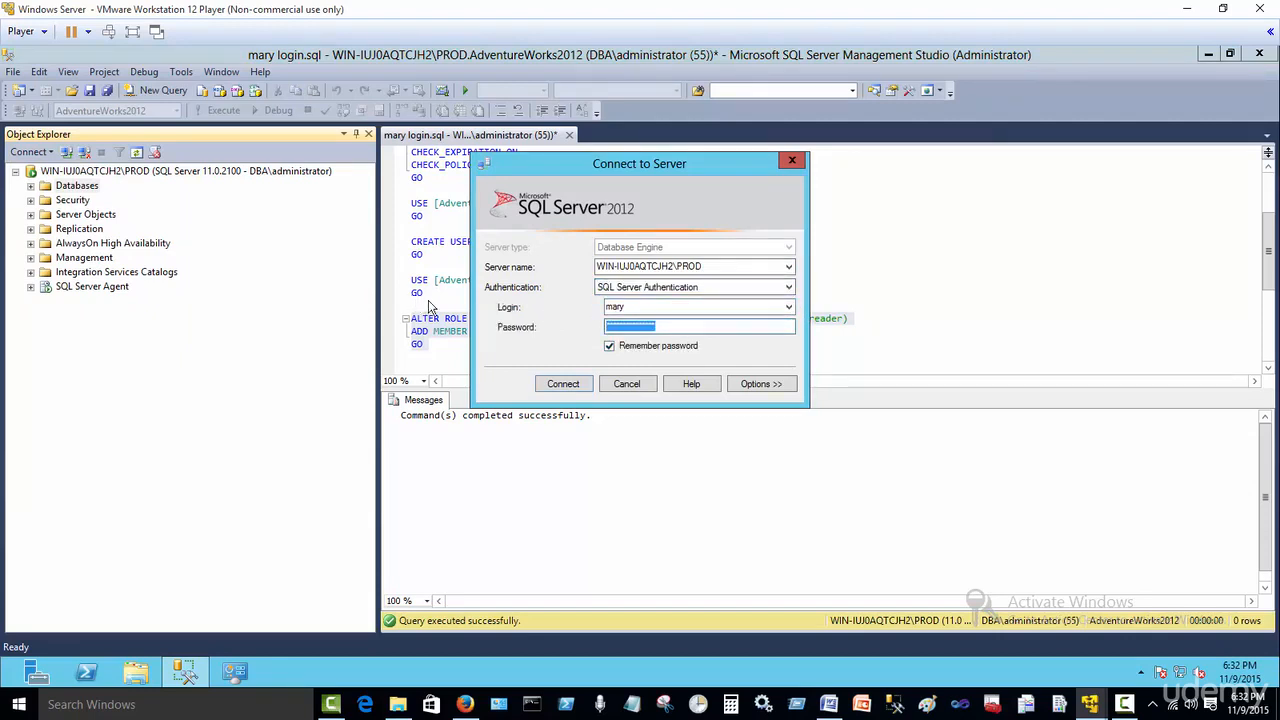
pyautogui.write('***')
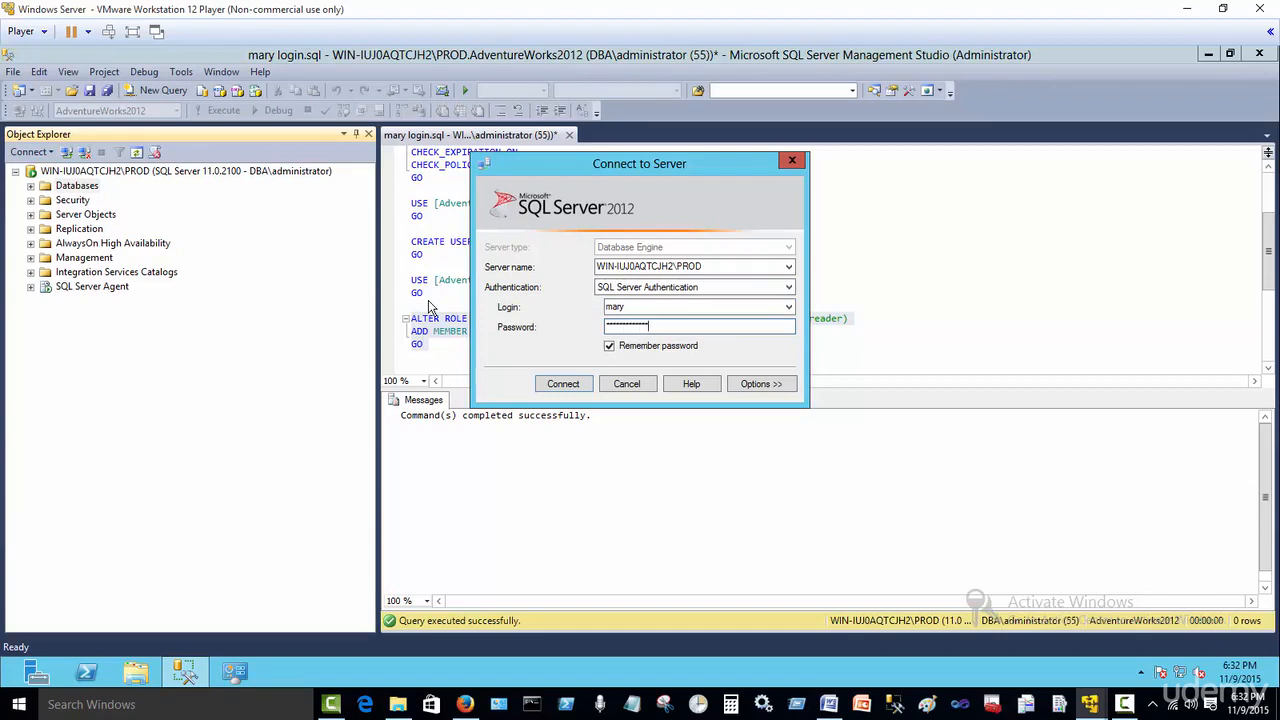
pyautogui.press('Return')
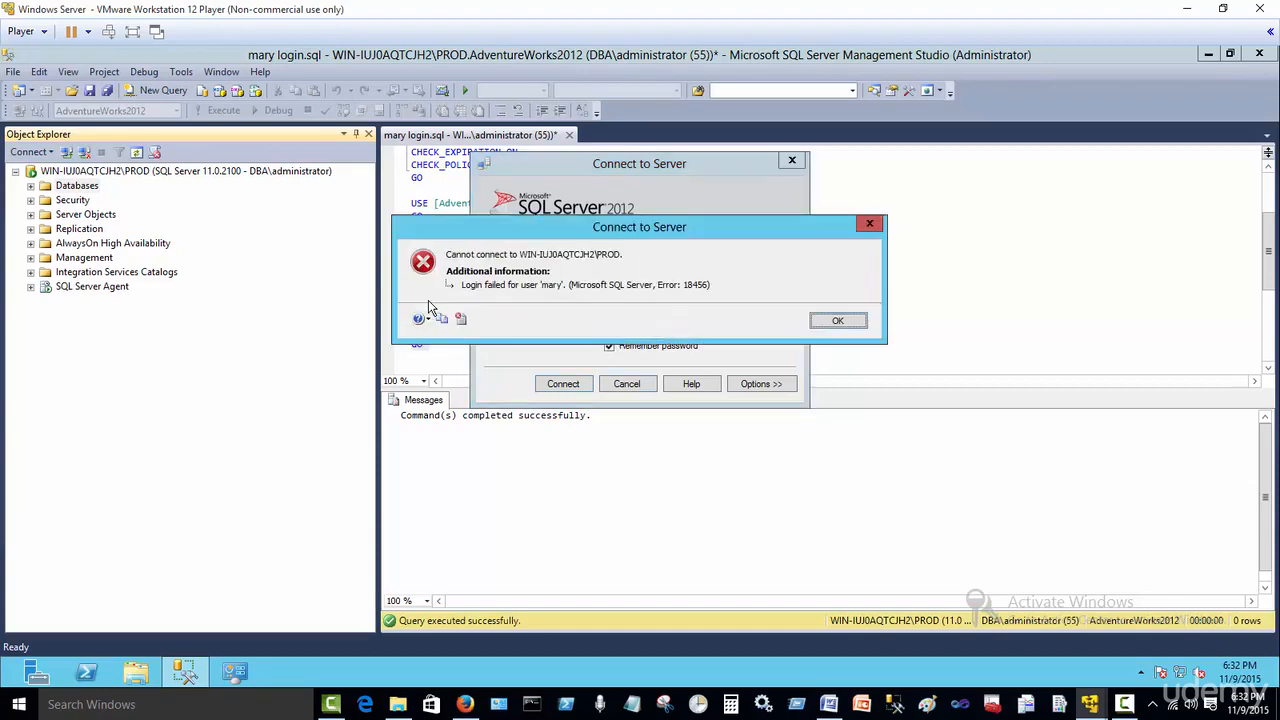
pyautogui.click(838, 321)
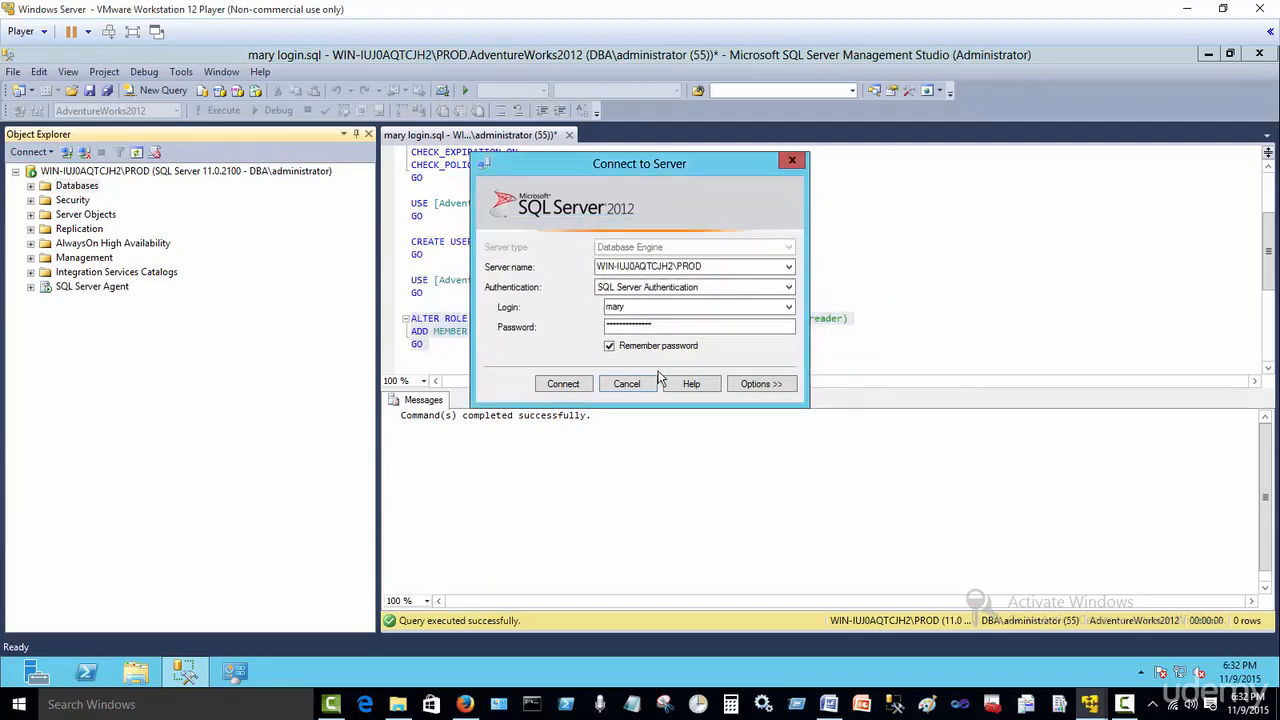
pyautogui.click(561, 388)
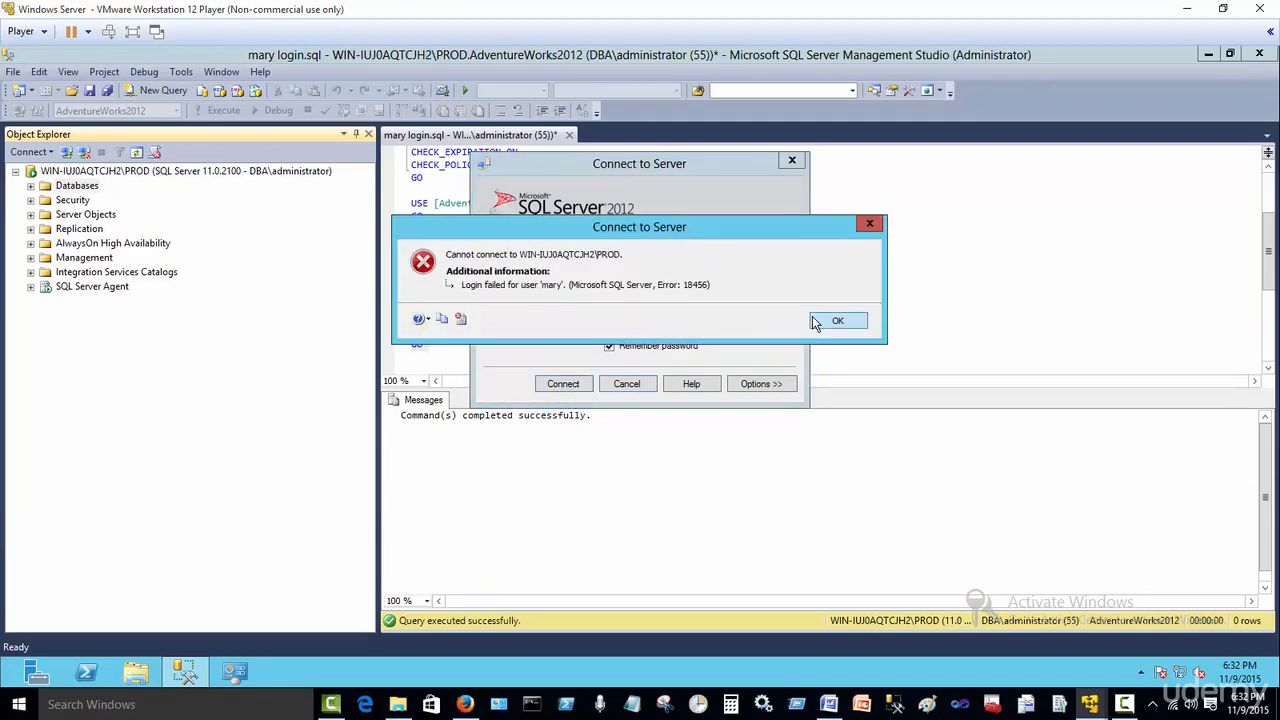
pyautogui.click(828, 322)
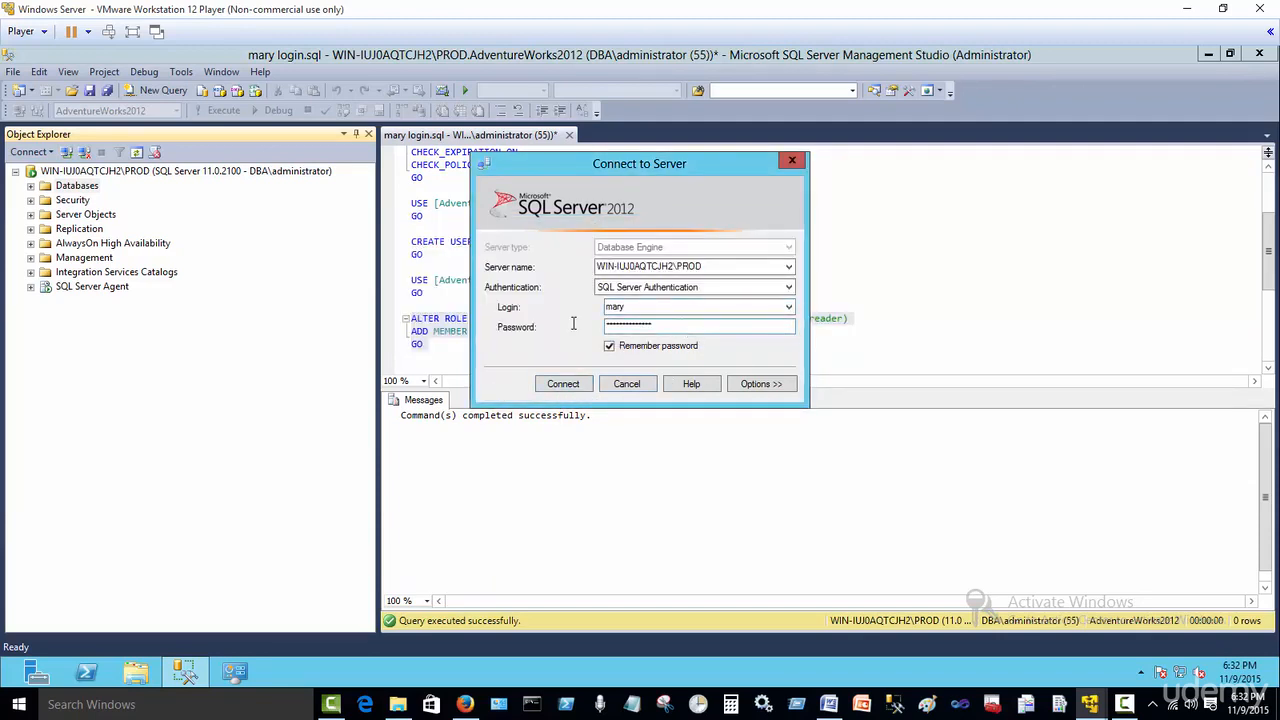
# Re-enter the new login's password, try connecting again, and cancel the connection dialog
pyautogui.doubleClick(688, 327)
pyautogui.press('BackSpace')
pyautogui.click(551, 389)
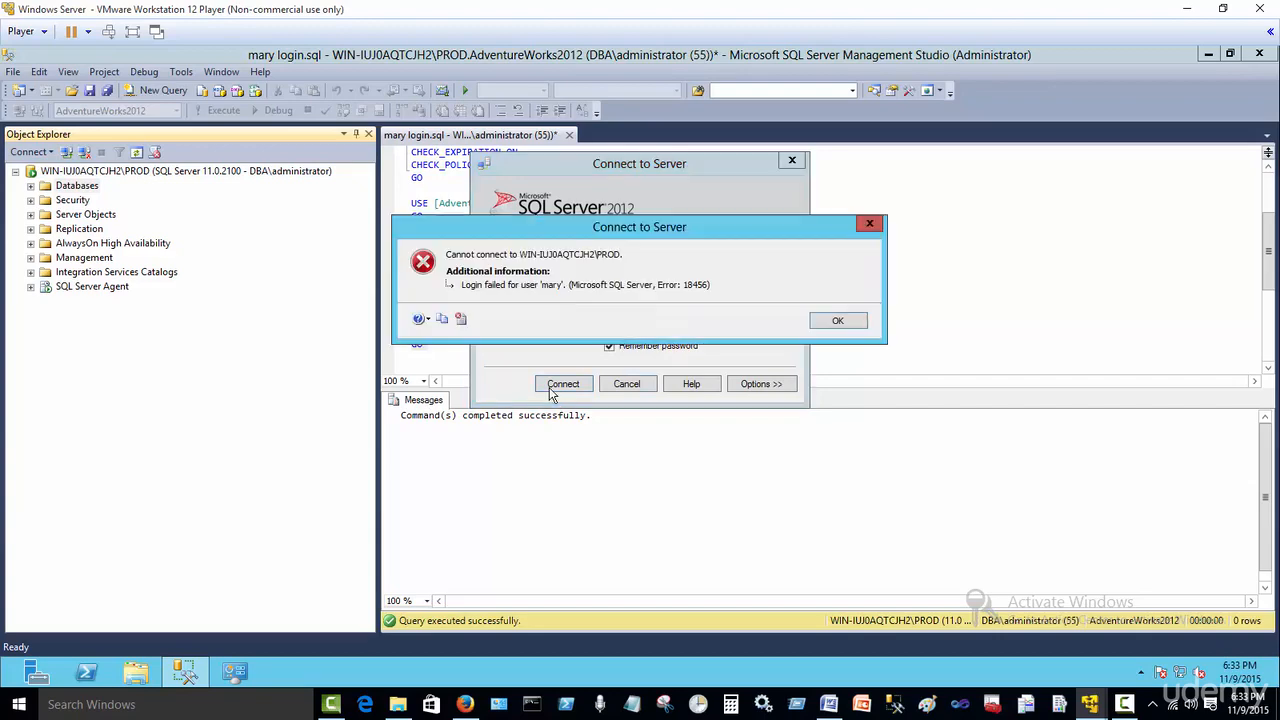
pyautogui.click(835, 321)
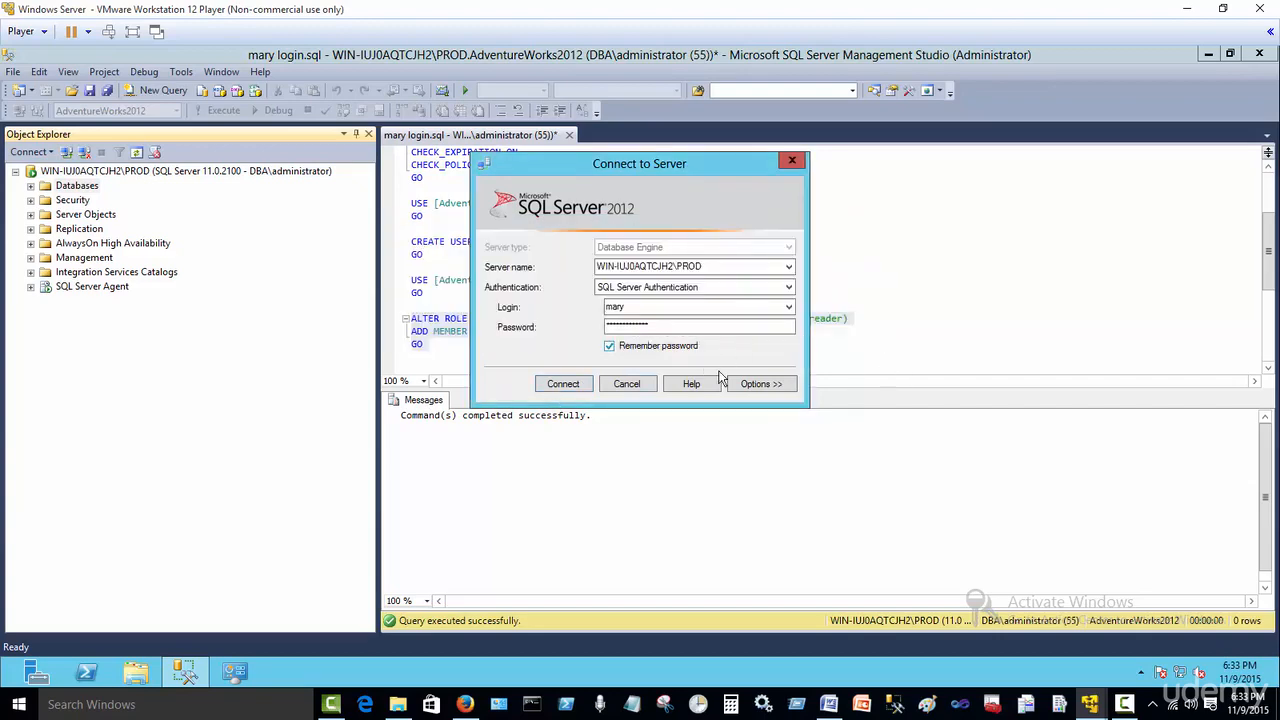
pyautogui.click(627, 384)
# Clear the message text from the output pane below the login script
pyautogui.click(624, 287)
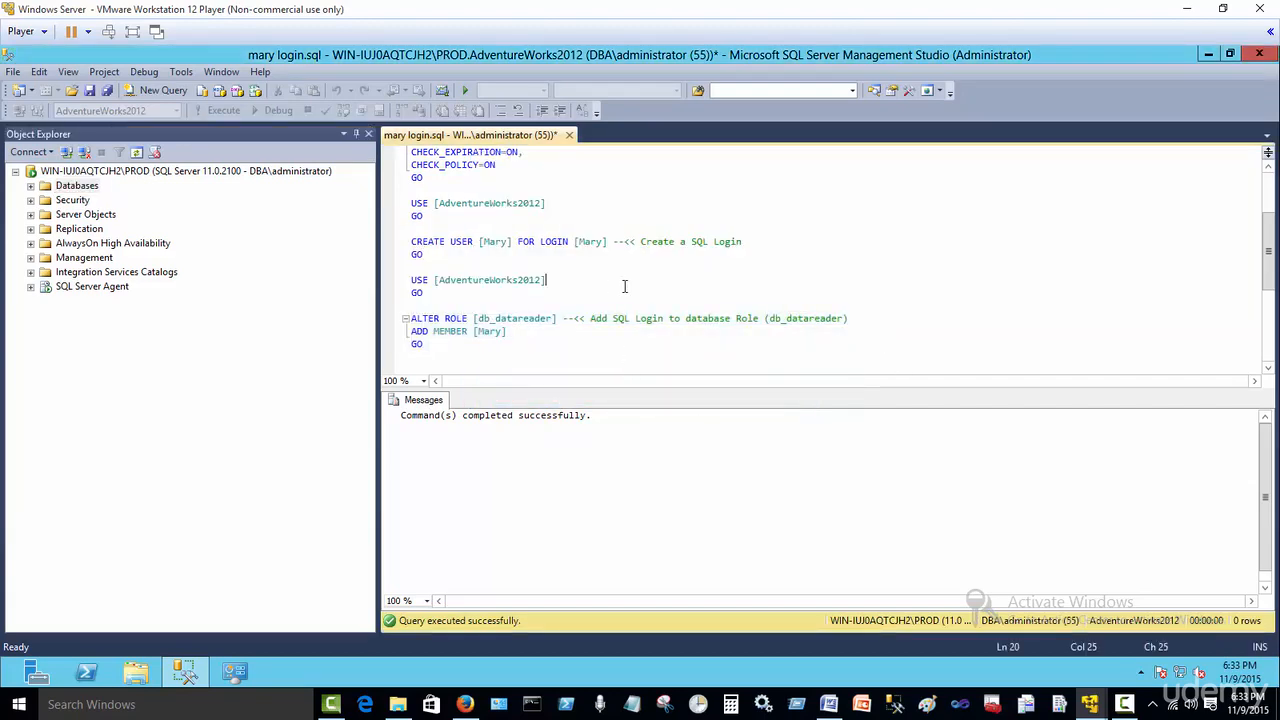
pyautogui.scroll(3, 624, 287)
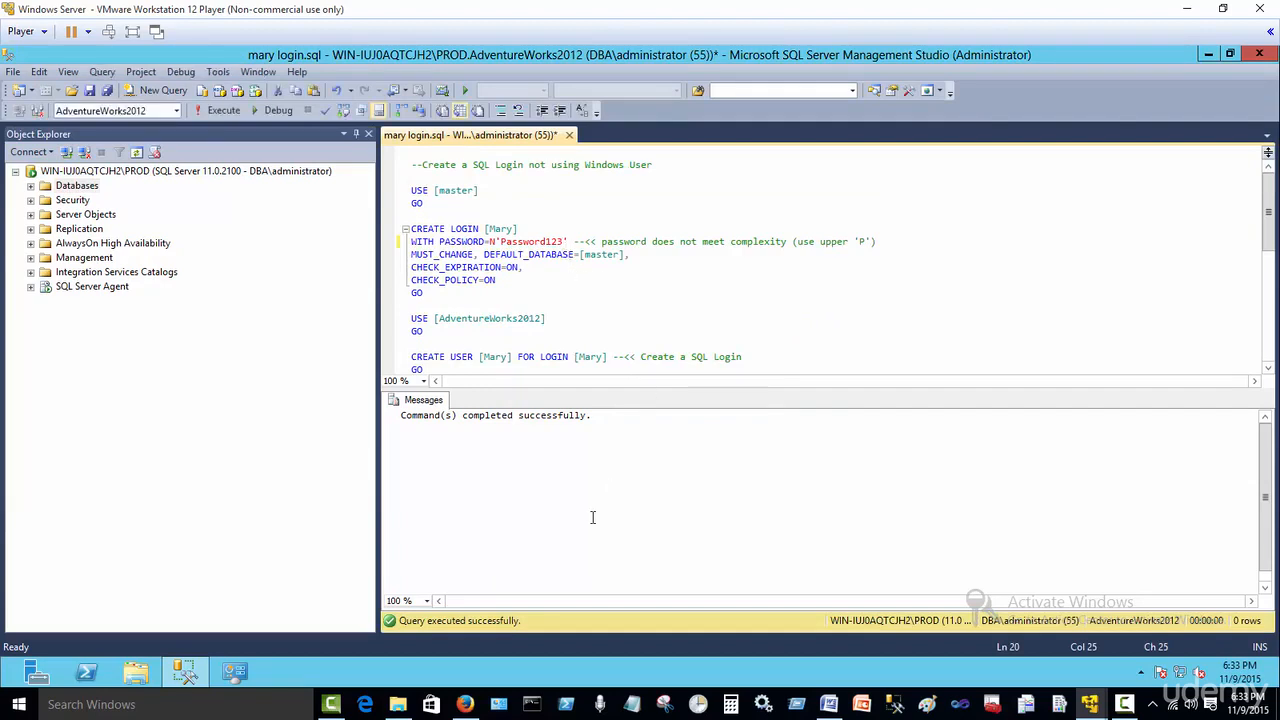
pyautogui.click(620, 478)
pyautogui.scroll(-2, 625, 478)
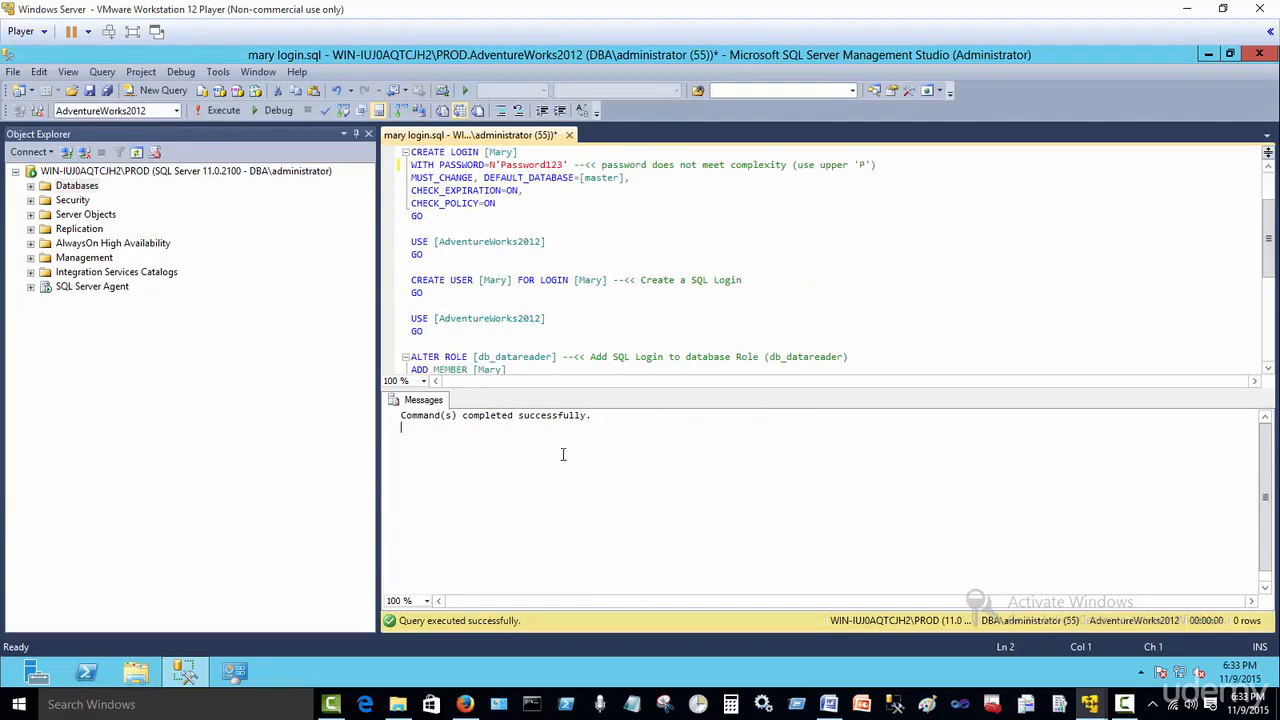
pyautogui.hotkey('ctrl', 'a')
pyautogui.press('Delete')
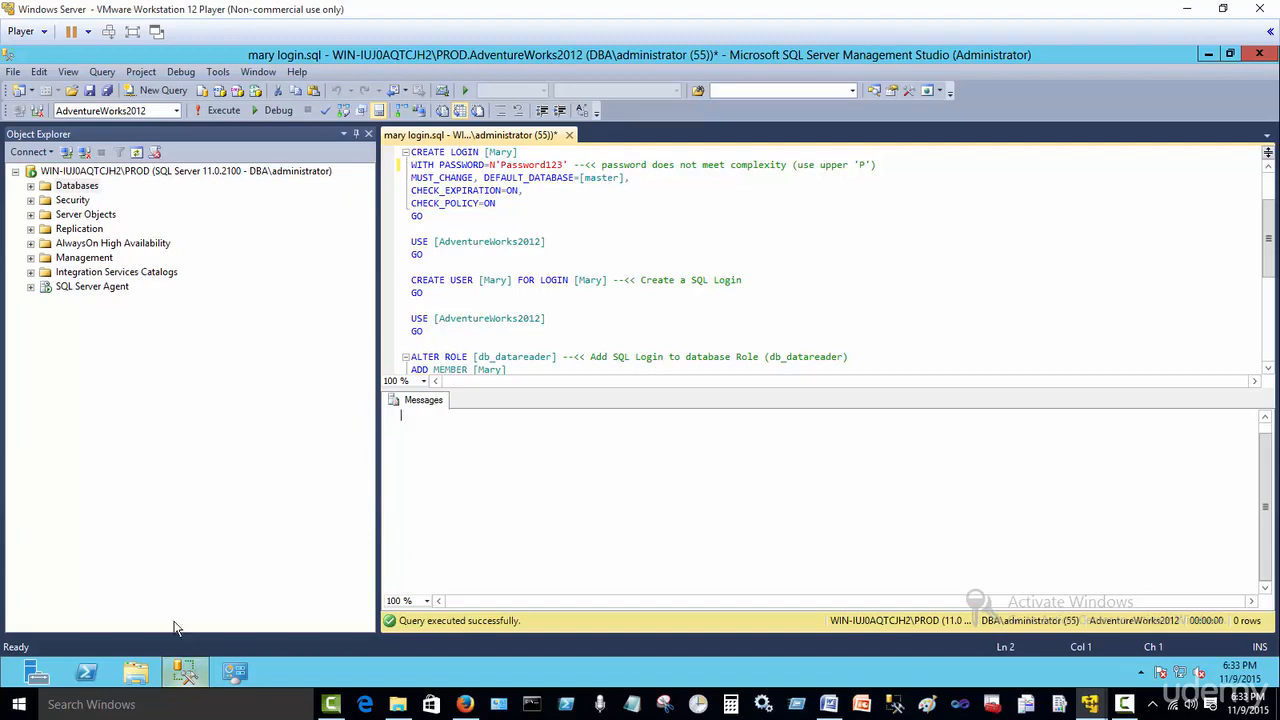
# Try a new Database Engine connection with SQL Server Authentication, retyping the new login's password
pyautogui.click(43, 152)
pyautogui.click(62, 174)
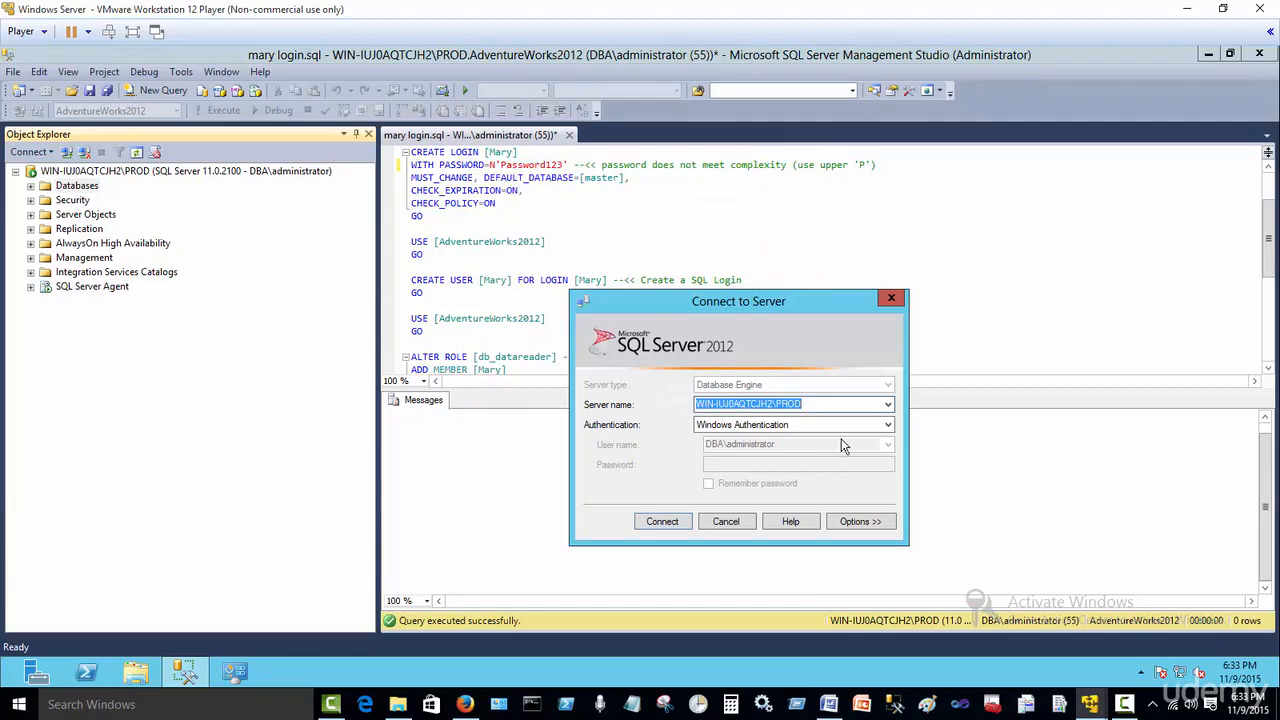
pyautogui.click(800, 425)
pyautogui.click(805, 425)
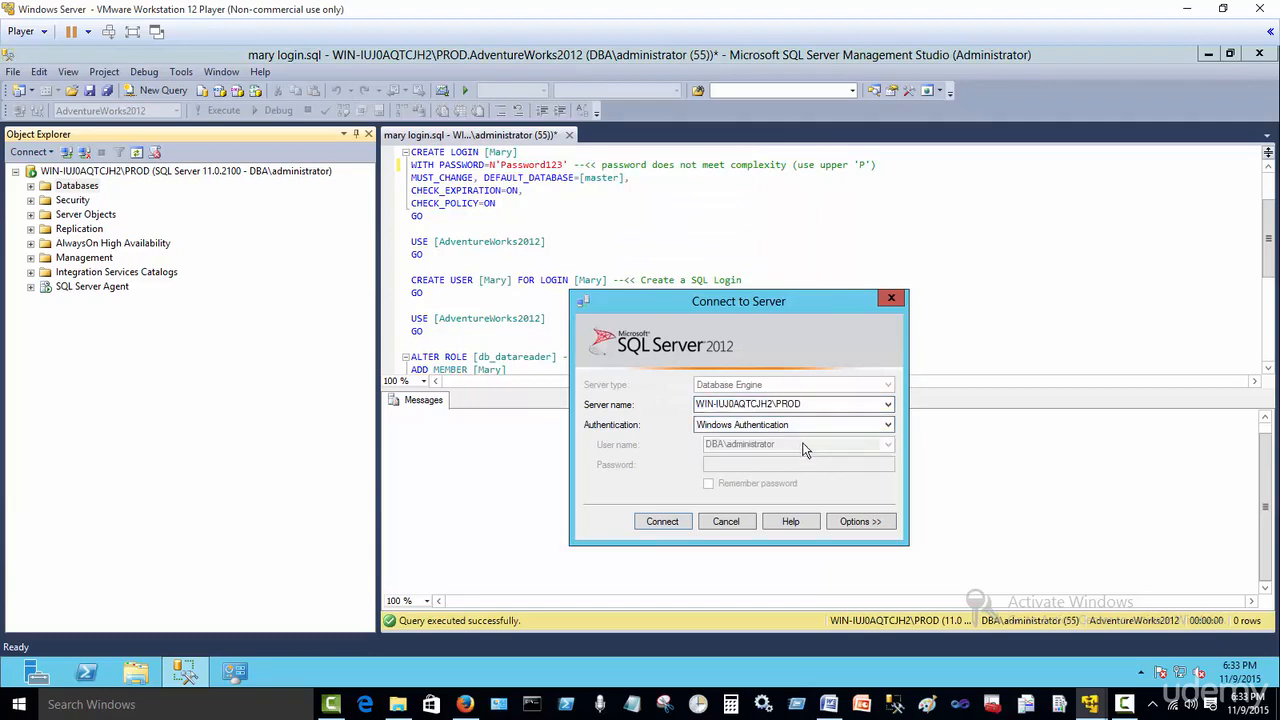
pyautogui.click(811, 425)
pyautogui.click(785, 449)
pyautogui.moveTo(782, 461); pyautogui.dragTo(518, 466)
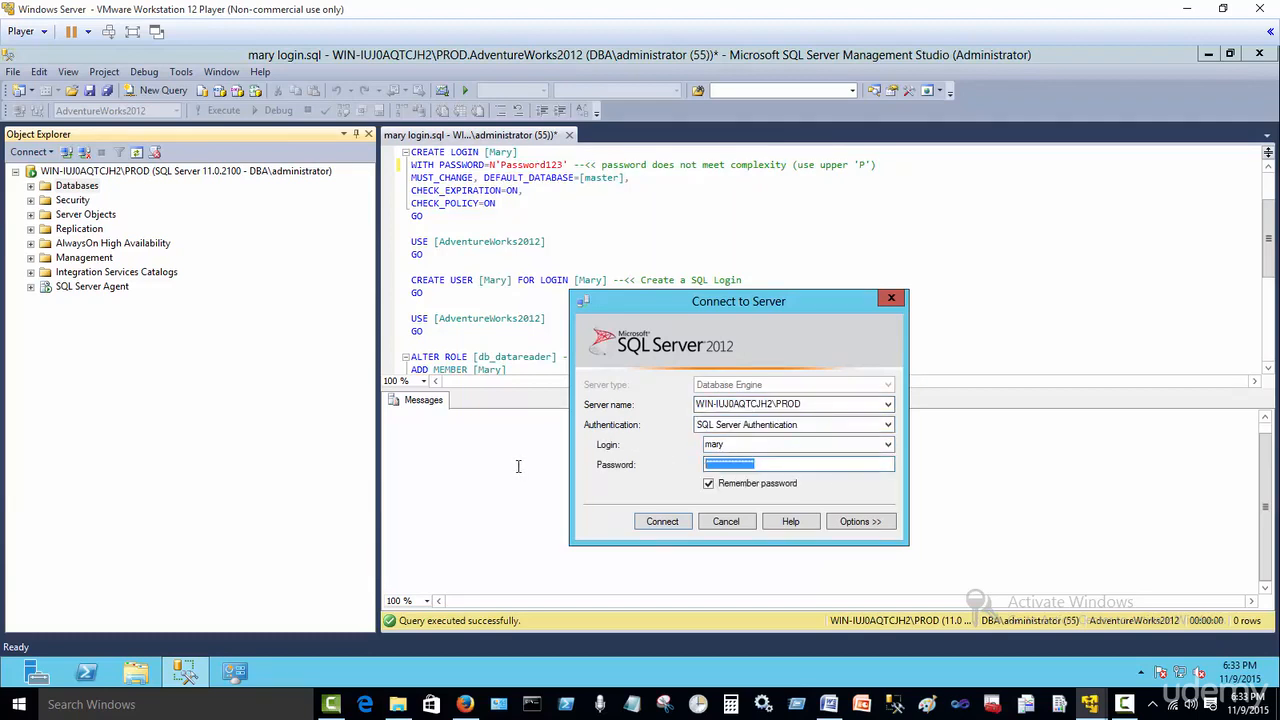
pyautogui.write('P')
pyautogui.click(668, 522)
pyautogui.click(936, 458)
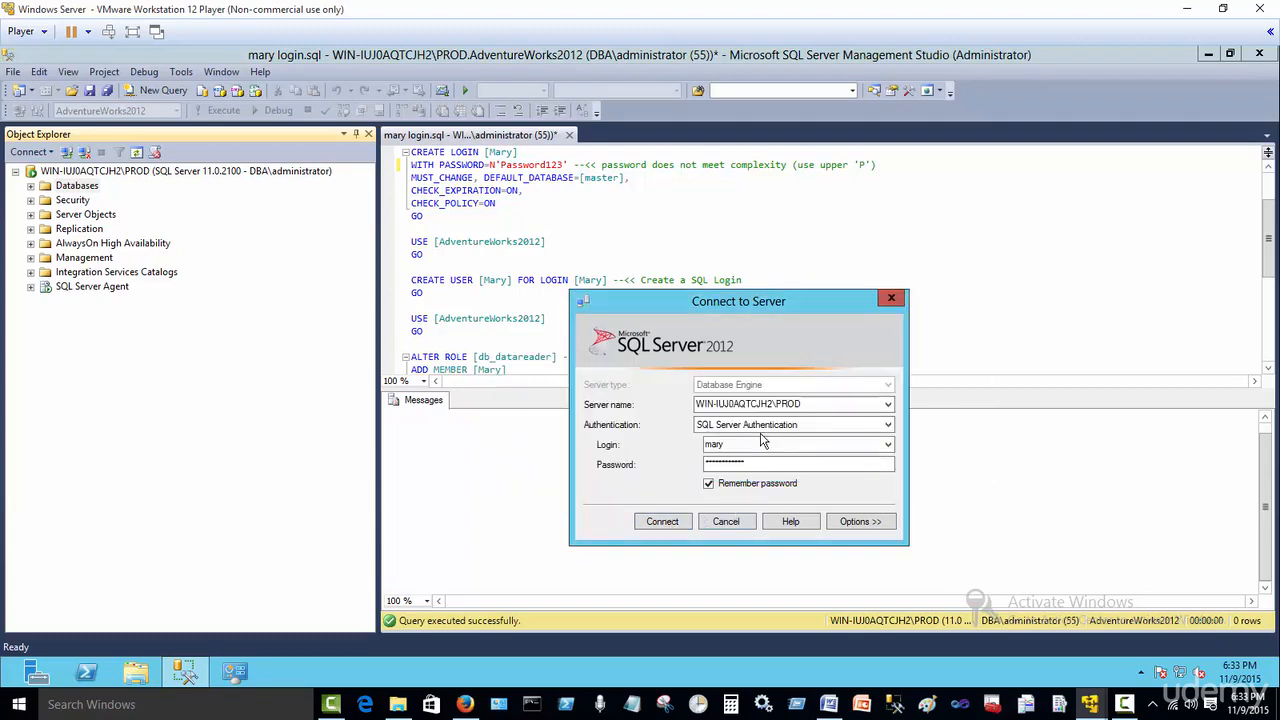
# Retry the SQL Server Authentication connection as the new login and cancel the connection dialog
pyautogui.click(663, 522)
pyautogui.click(936, 458)
pyautogui.click(726, 521)
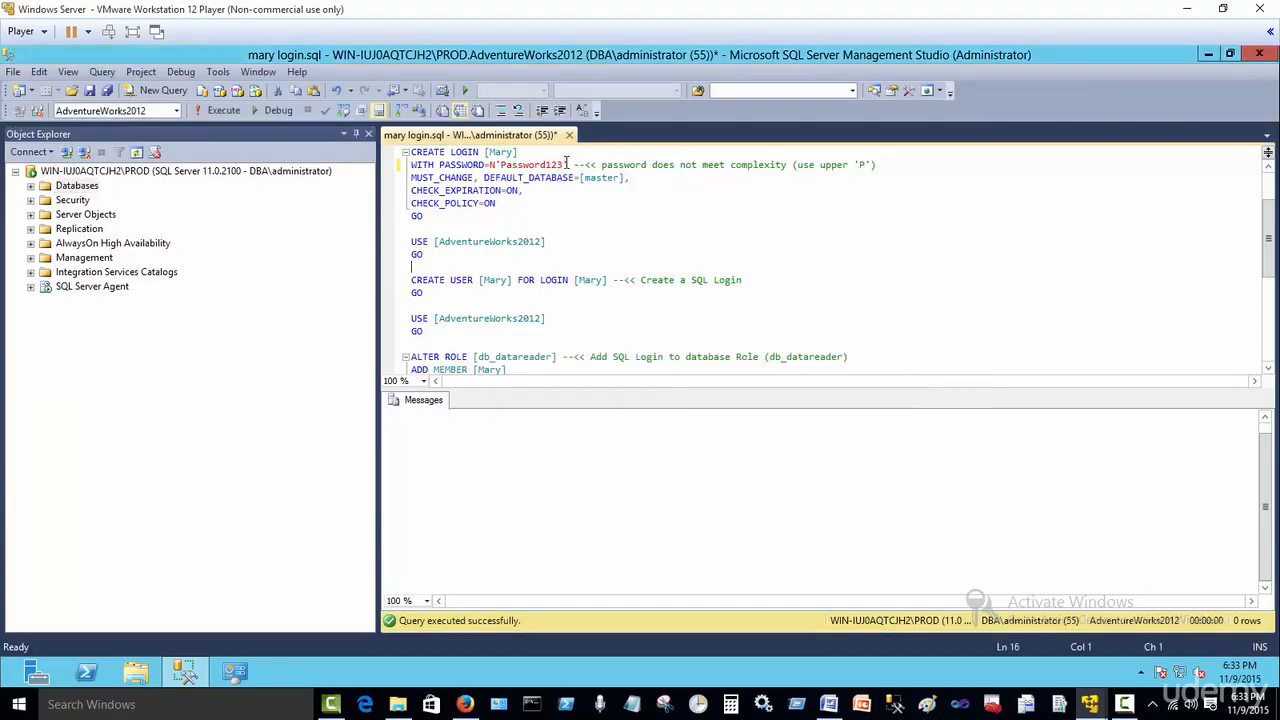
# Copy the password value from the CREATE LOGIN statement in the script
pyautogui.moveTo(563, 165); pyautogui.dragTo(500, 165)
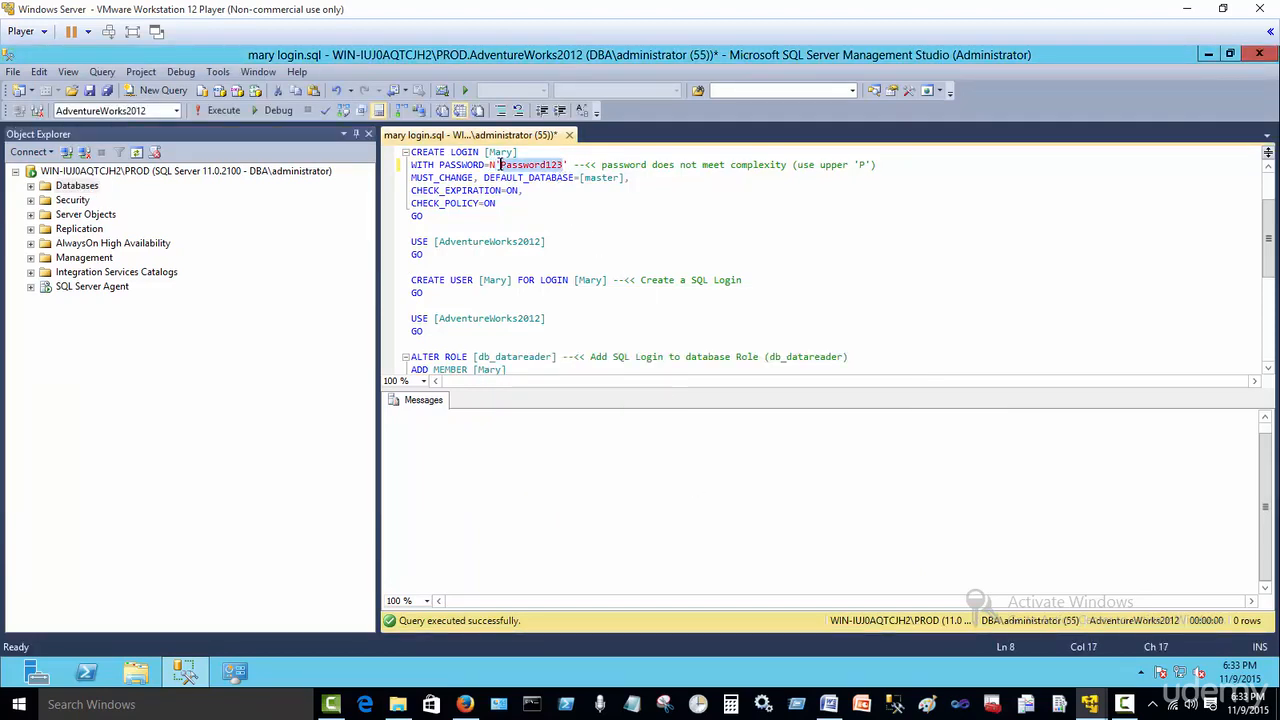
pyautogui.rightClick(530, 177)
pyautogui.click(545, 188)
# Connect to the Database Engine with SQL Server Authentication using the copied password, and enter and confirm a new password for the login
pyautogui.click(32, 152)
pyautogui.click(100, 171)
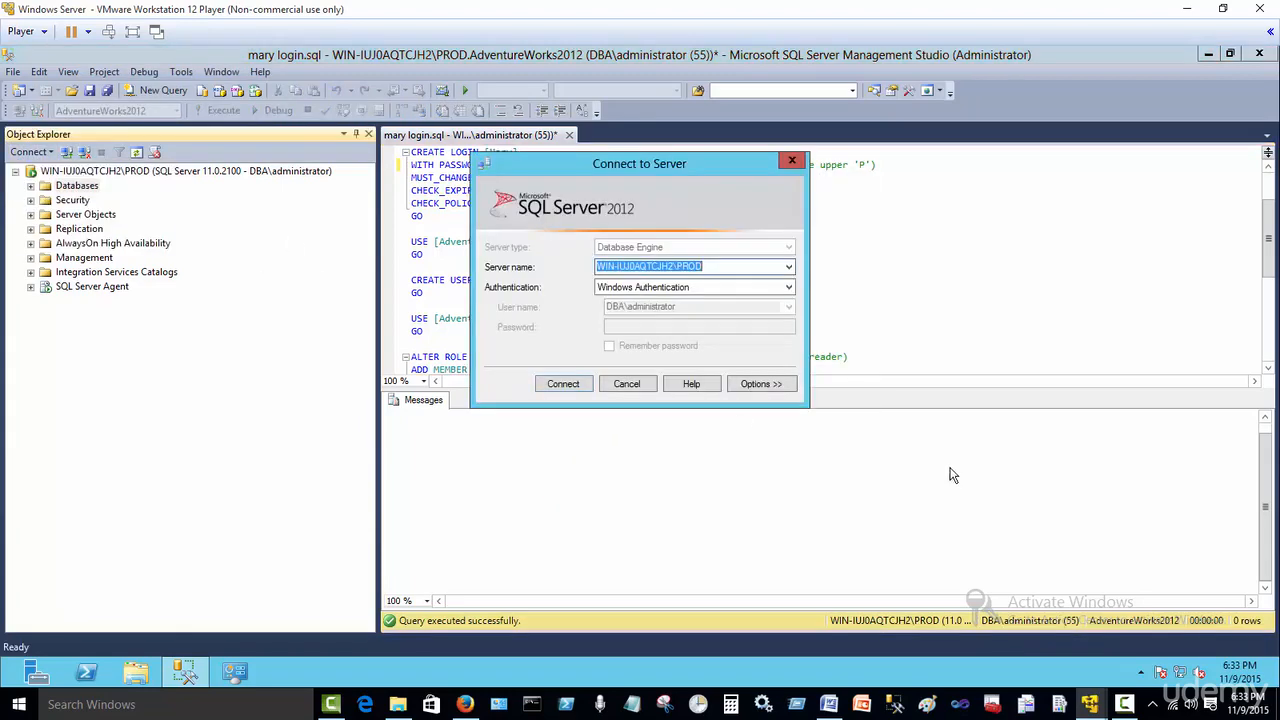
pyautogui.click(765, 289)
pyautogui.click(746, 308)
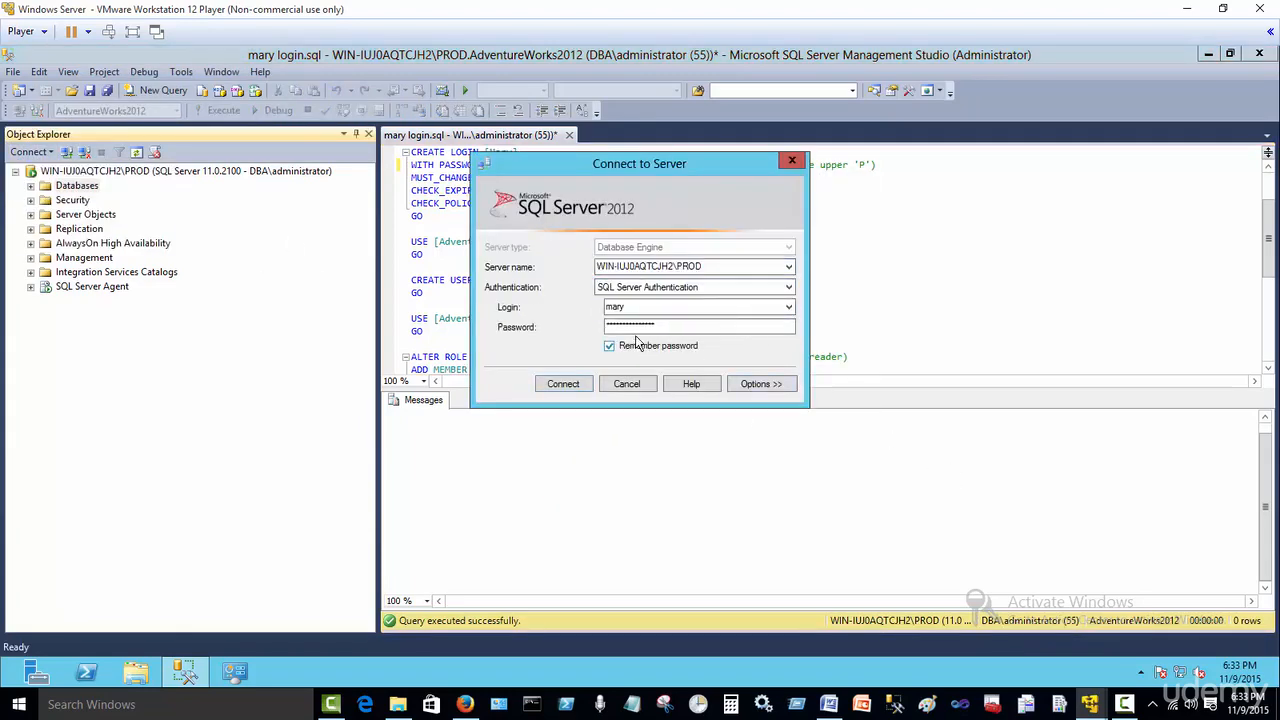
pyautogui.moveTo(683, 328); pyautogui.dragTo(504, 326)
pyautogui.rightClick(670, 327)
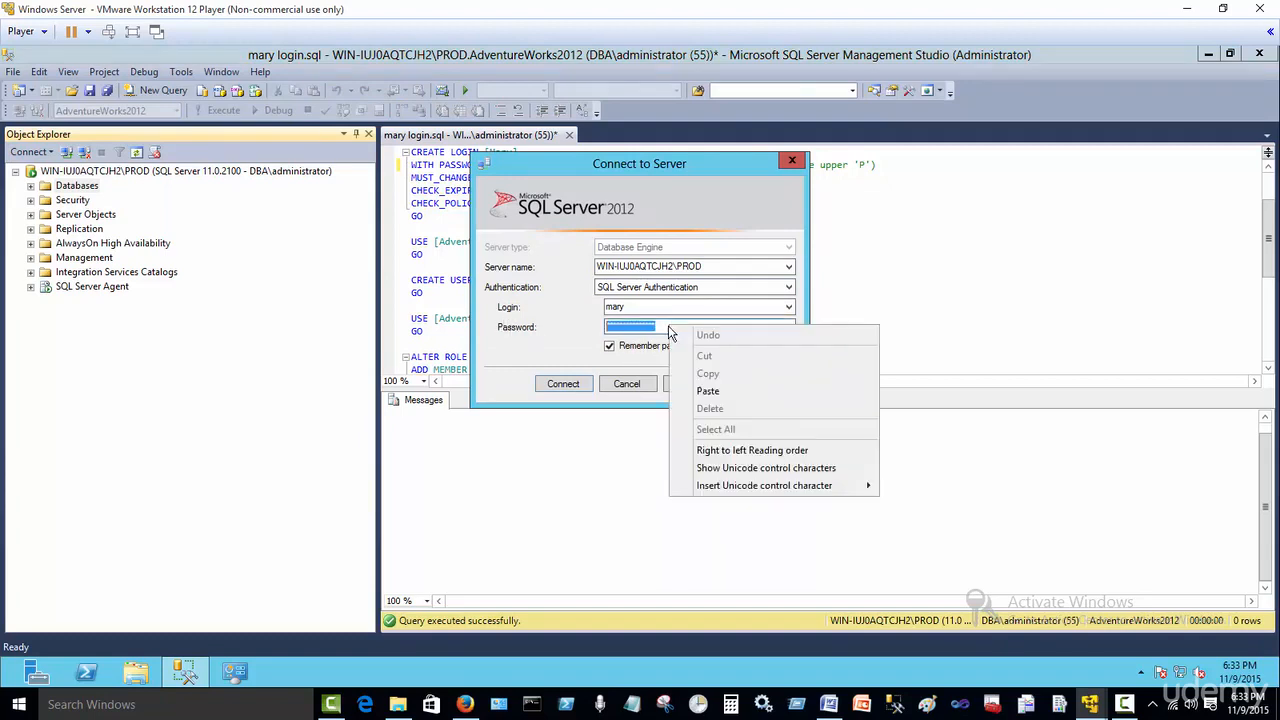
pyautogui.click(738, 391)
pyautogui.click(576, 389)
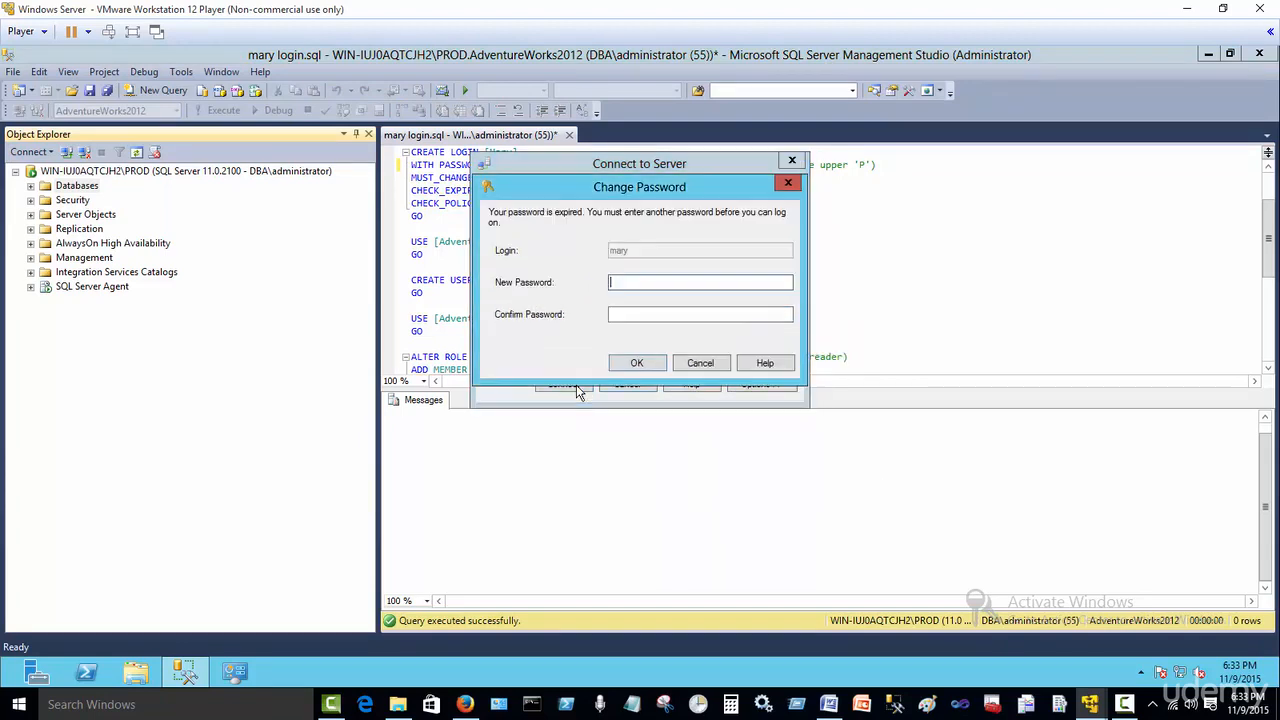
pyautogui.click(635, 312)
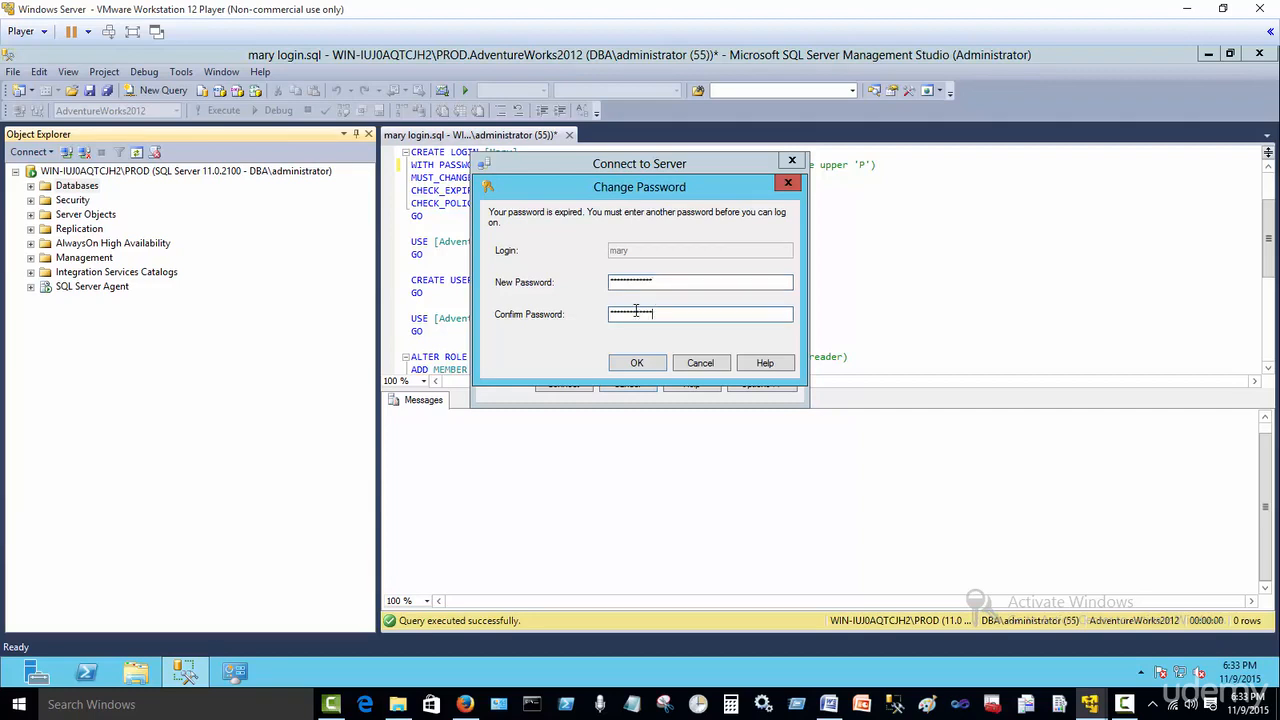
pyautogui.click(649, 363)
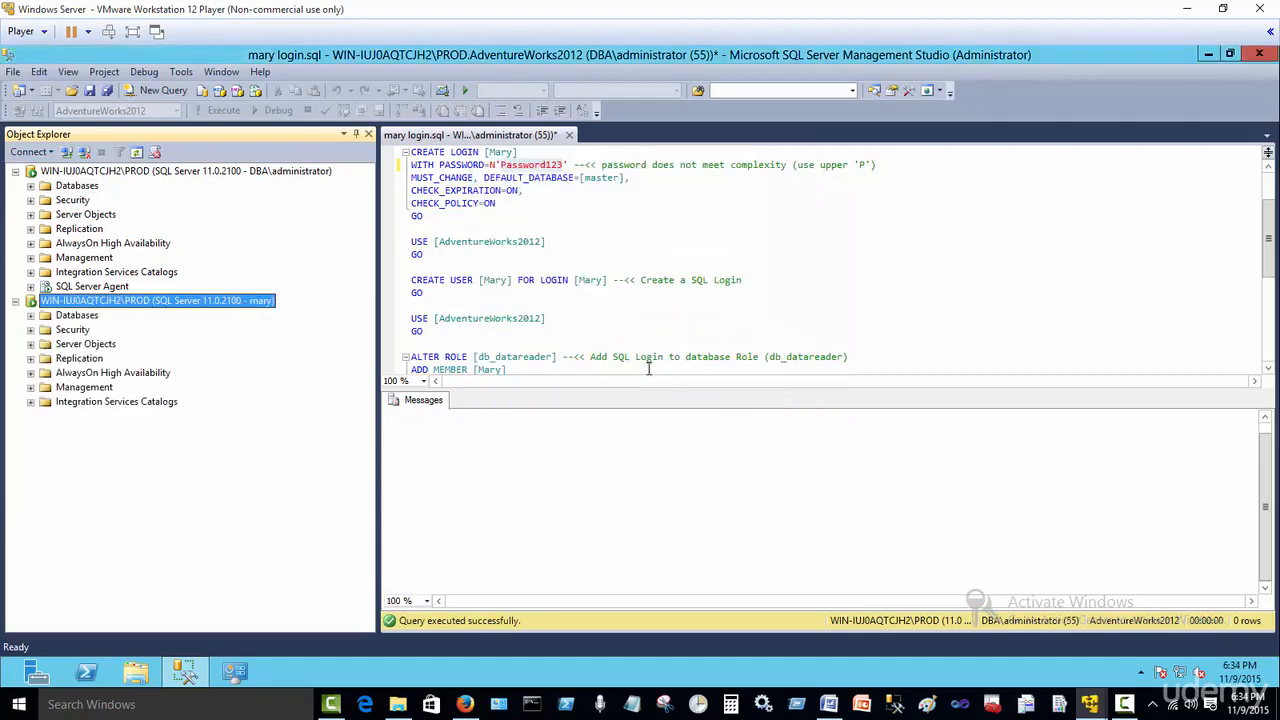
# Query the top 1000 rows of AdventureWorks2012's Person.BusinessEntity table through the new login's connection, and close that query
pyautogui.click(30, 315)
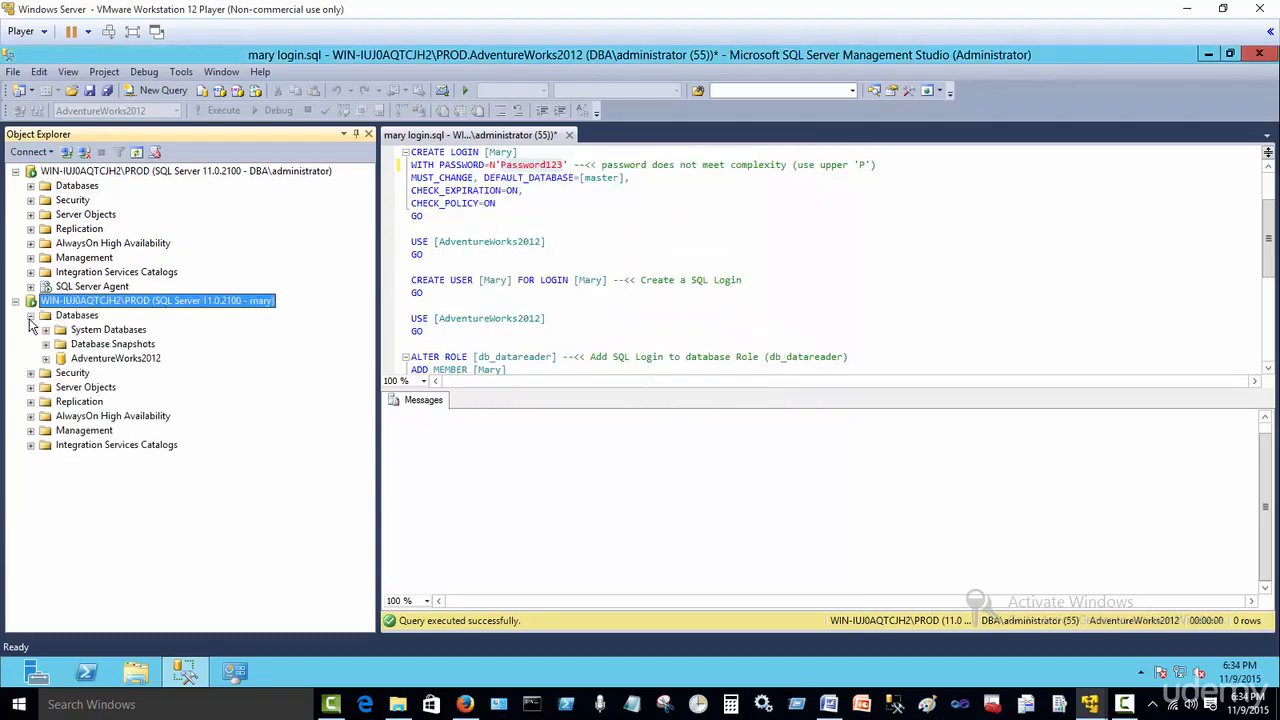
pyautogui.click(45, 358)
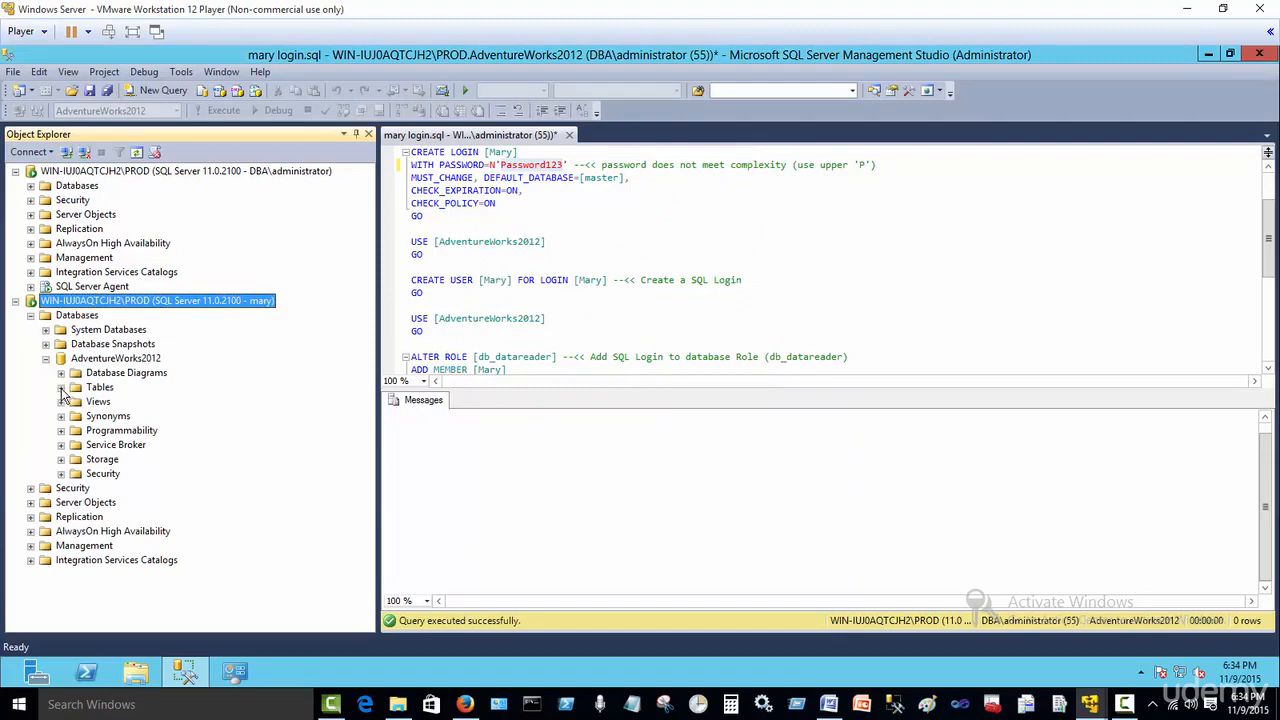
pyautogui.click(61, 387)
pyautogui.rightClick(150, 388)
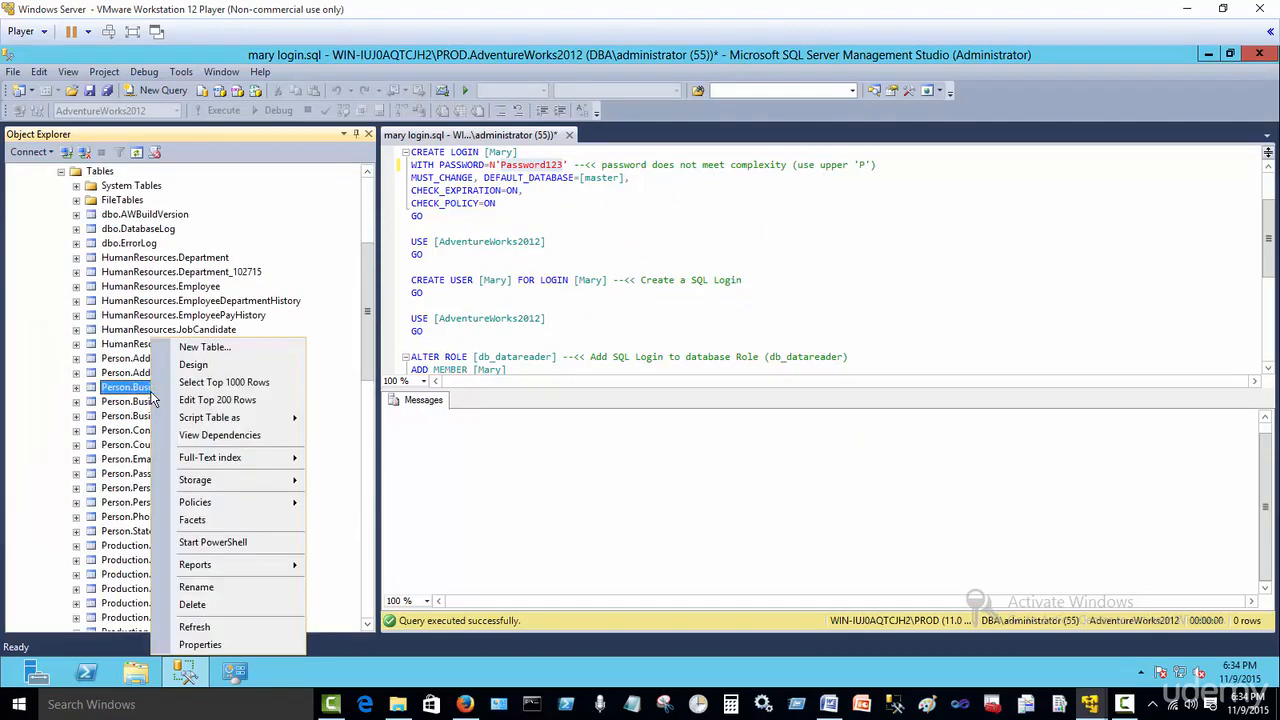
pyautogui.click(249, 385)
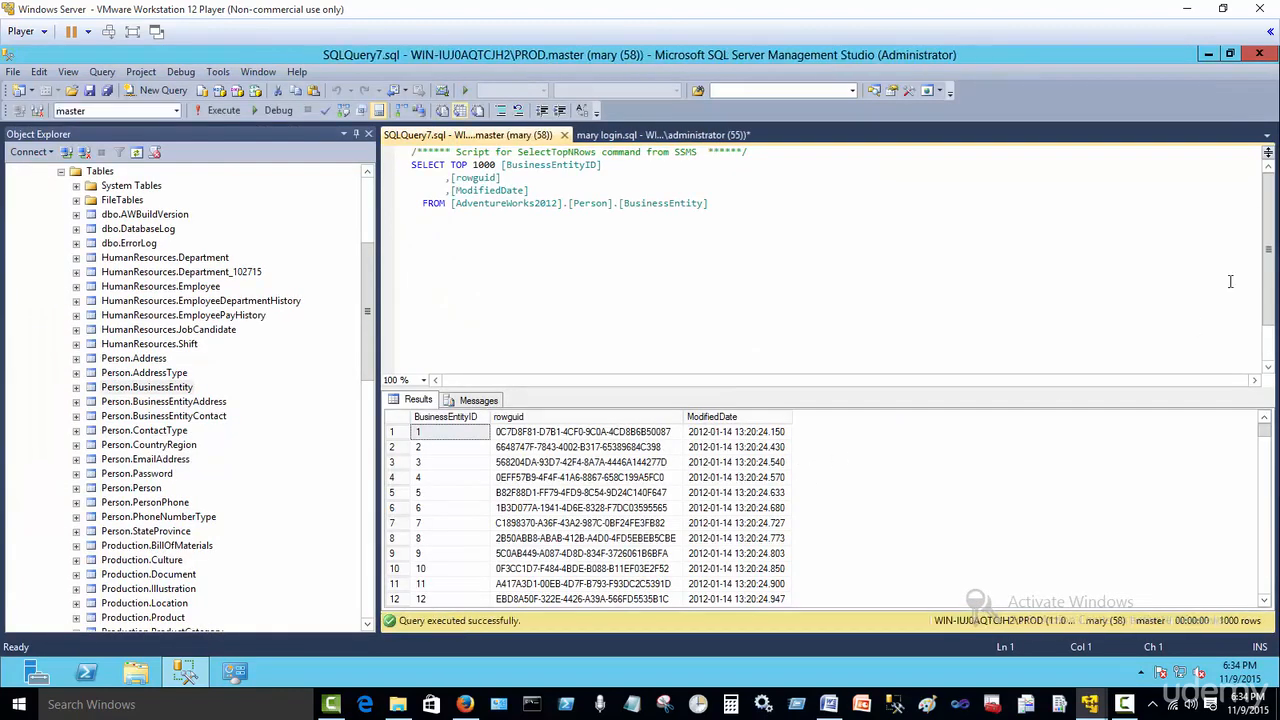
pyautogui.click(564, 135)
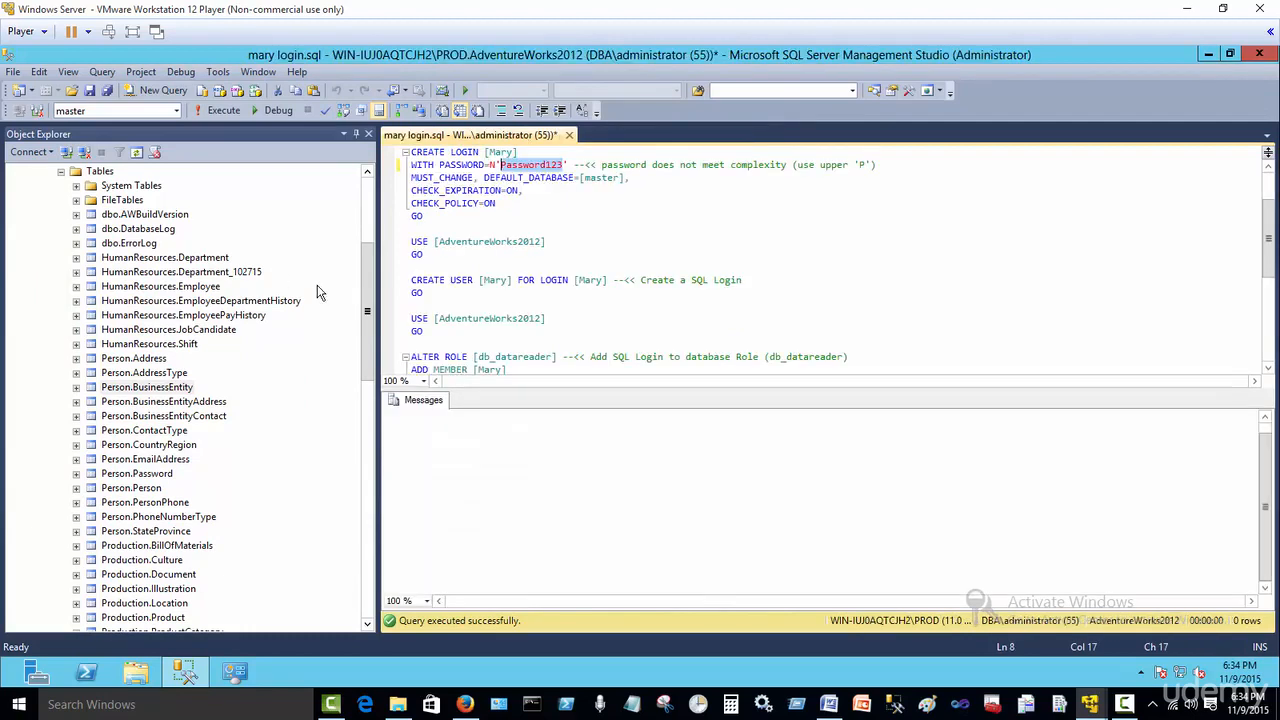
# Try to delete the HumanResources.EmployeePayHistory table through the new login's connection and cancel the deletion dialog
pyautogui.rightClick(163, 318)
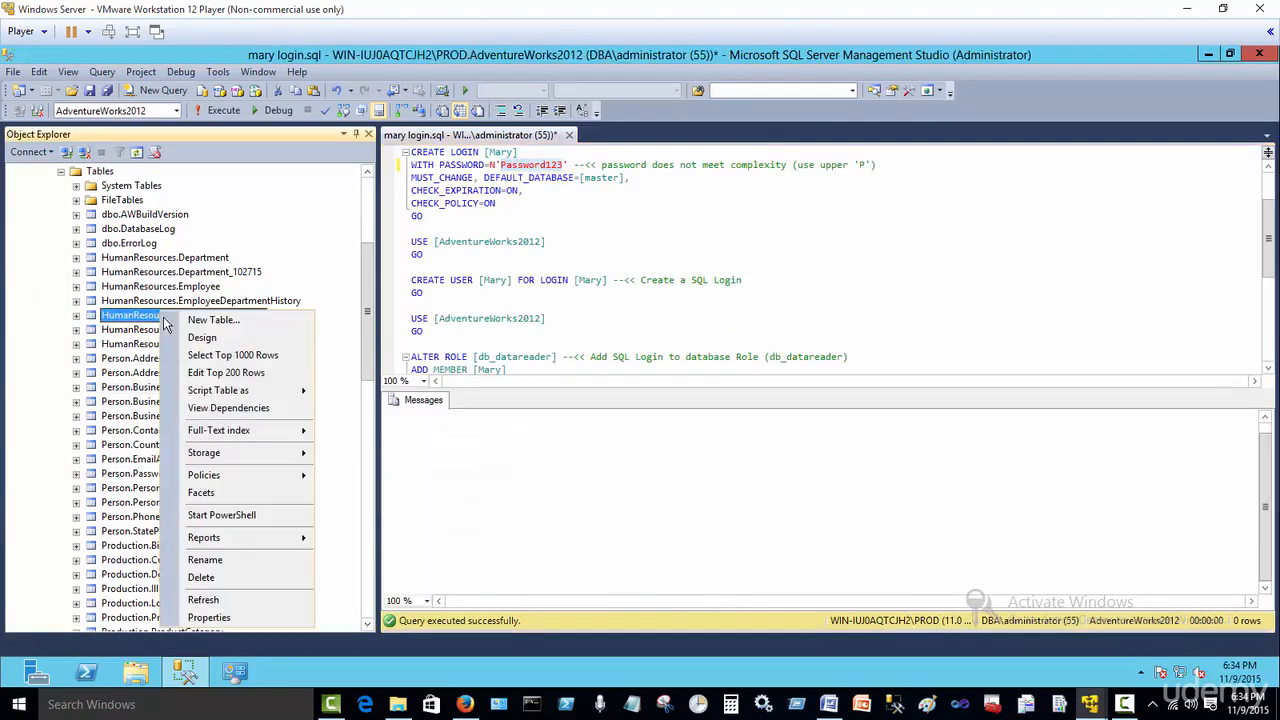
pyautogui.click(226, 576)
pyautogui.click(600, 584)
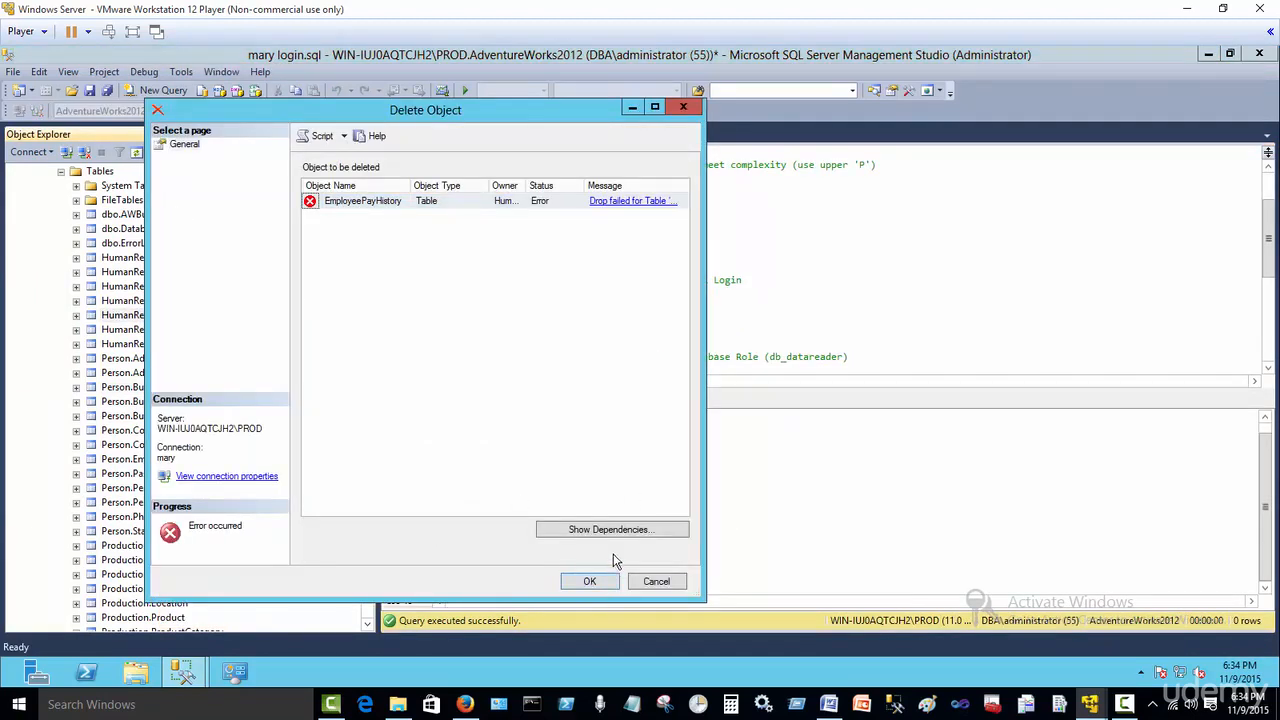
pyautogui.click(656, 581)
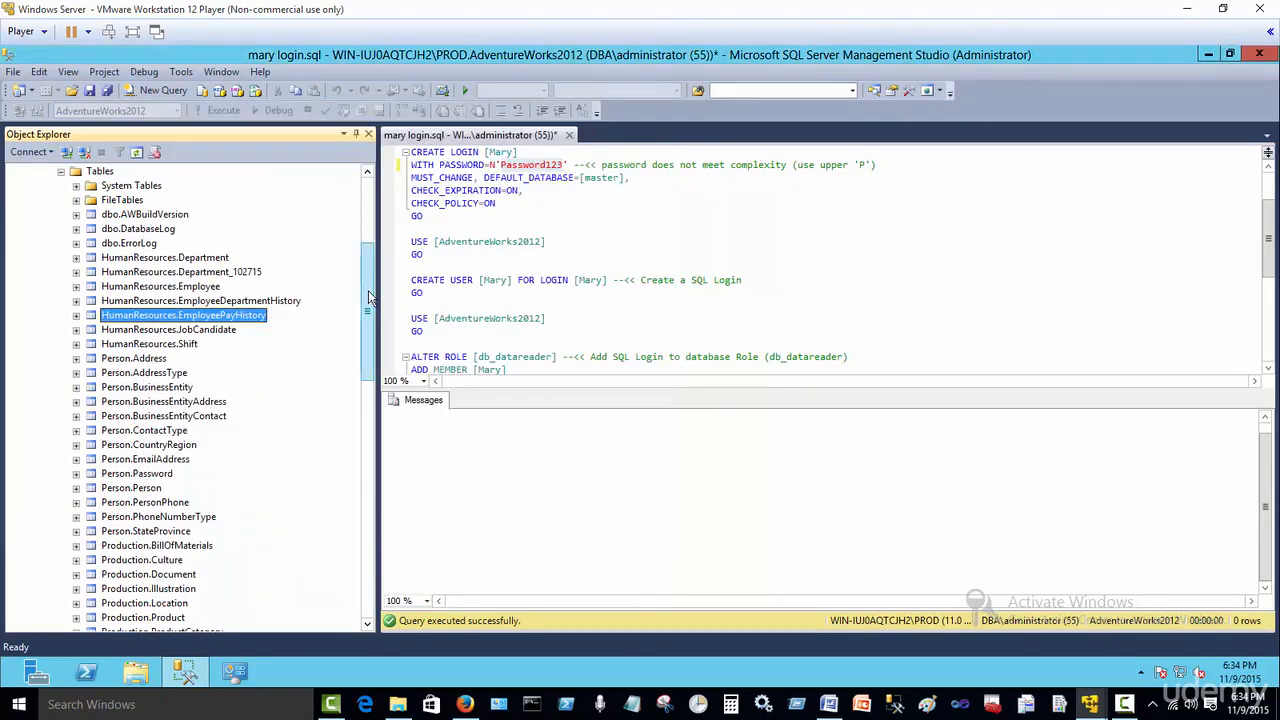
# Collapse the Tables folder, the AdventureWorks2012 database and the Databases folder under the new login's connection
pyautogui.moveTo(368, 290); pyautogui.dragTo(367, 206)
pyautogui.click(61, 387)
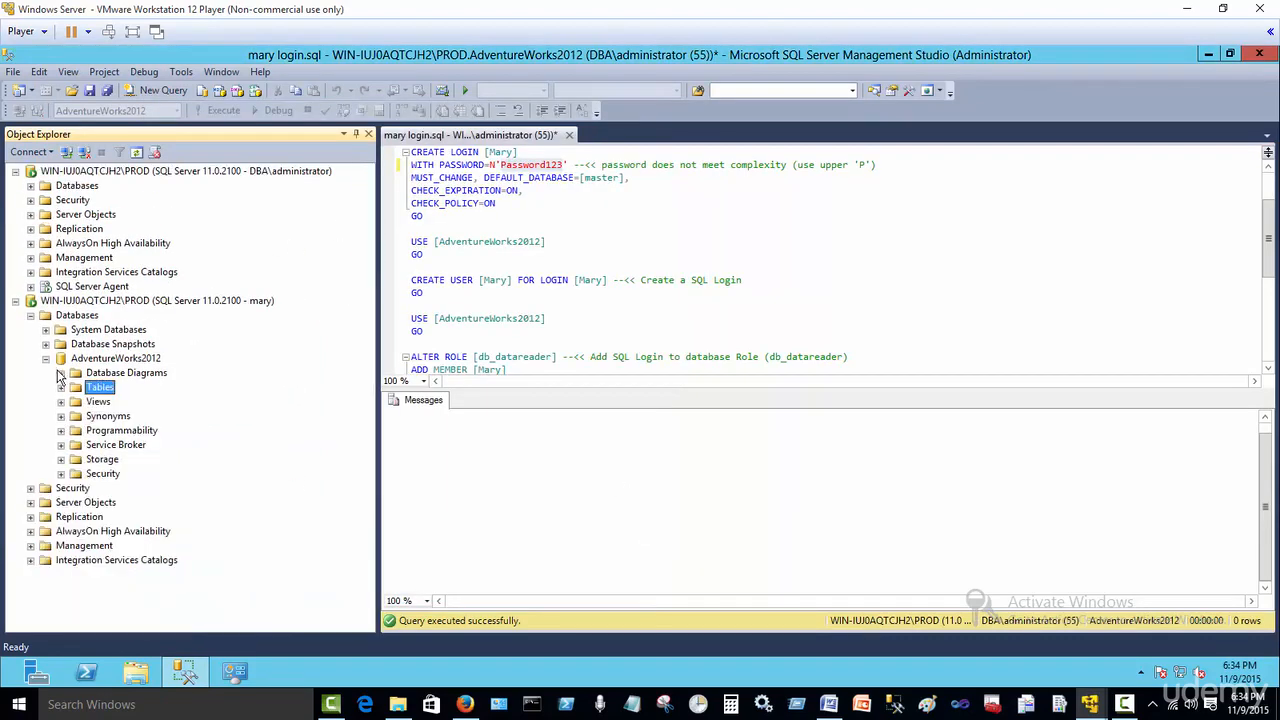
pyautogui.click(46, 358)
pyautogui.click(31, 315)
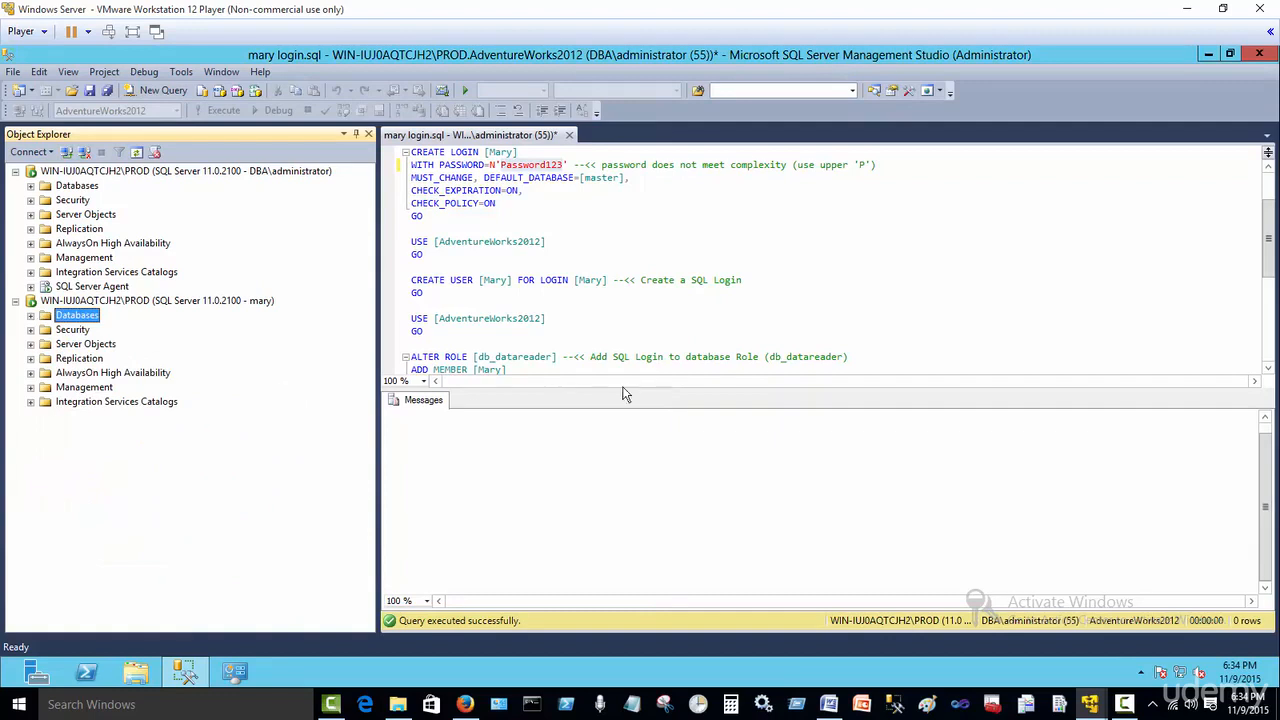
# Enlarge the query editor above the Messages results and review the login script from its opening comment to the final GO
pyautogui.moveTo(645, 400); pyautogui.dragTo(645, 479)
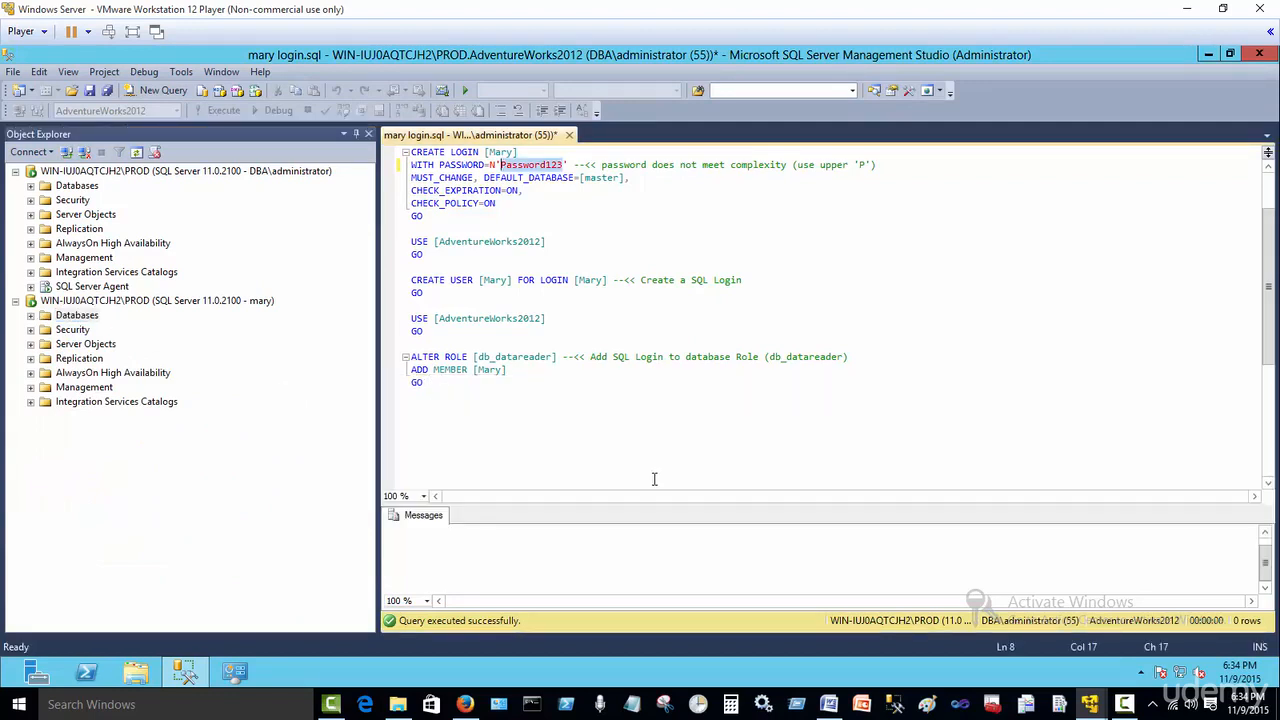
pyautogui.click(652, 468)
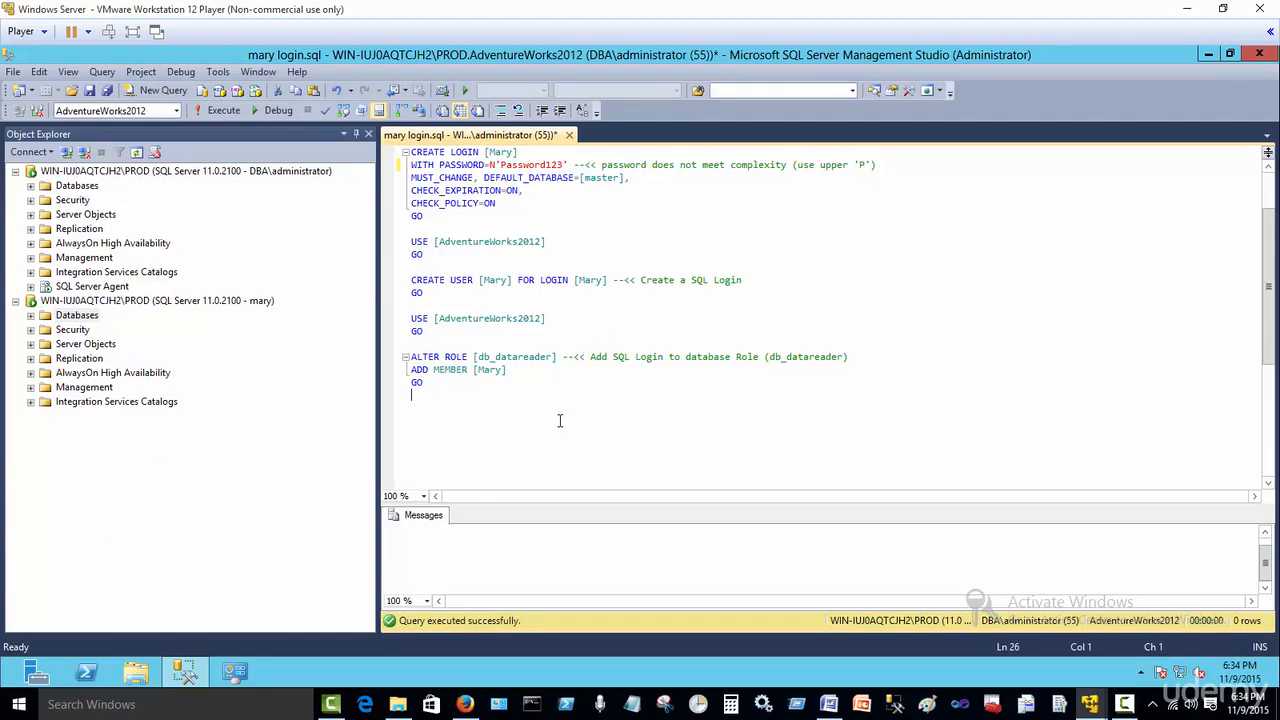
pyautogui.scroll(2, 560, 420)
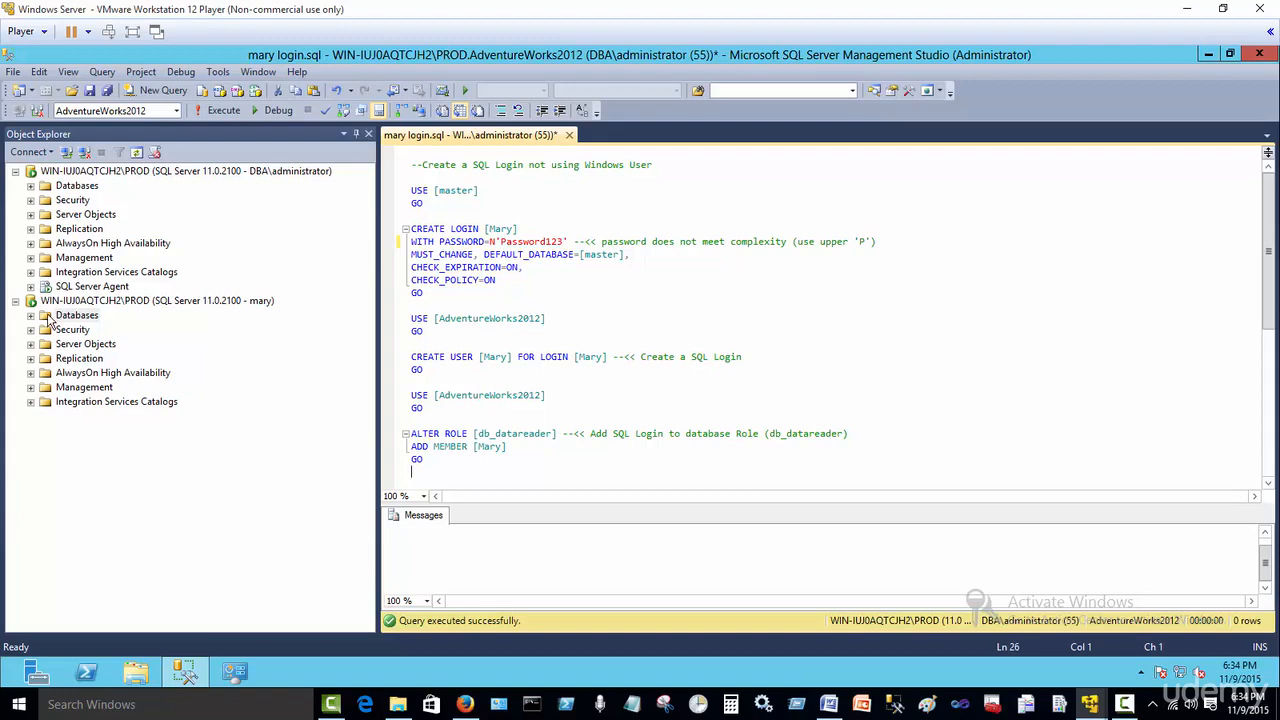
# Collapse the new login's server connection in the object tree and place the cursor on the script's empty last line
pyautogui.click(17, 312)
pyautogui.click(16, 303)
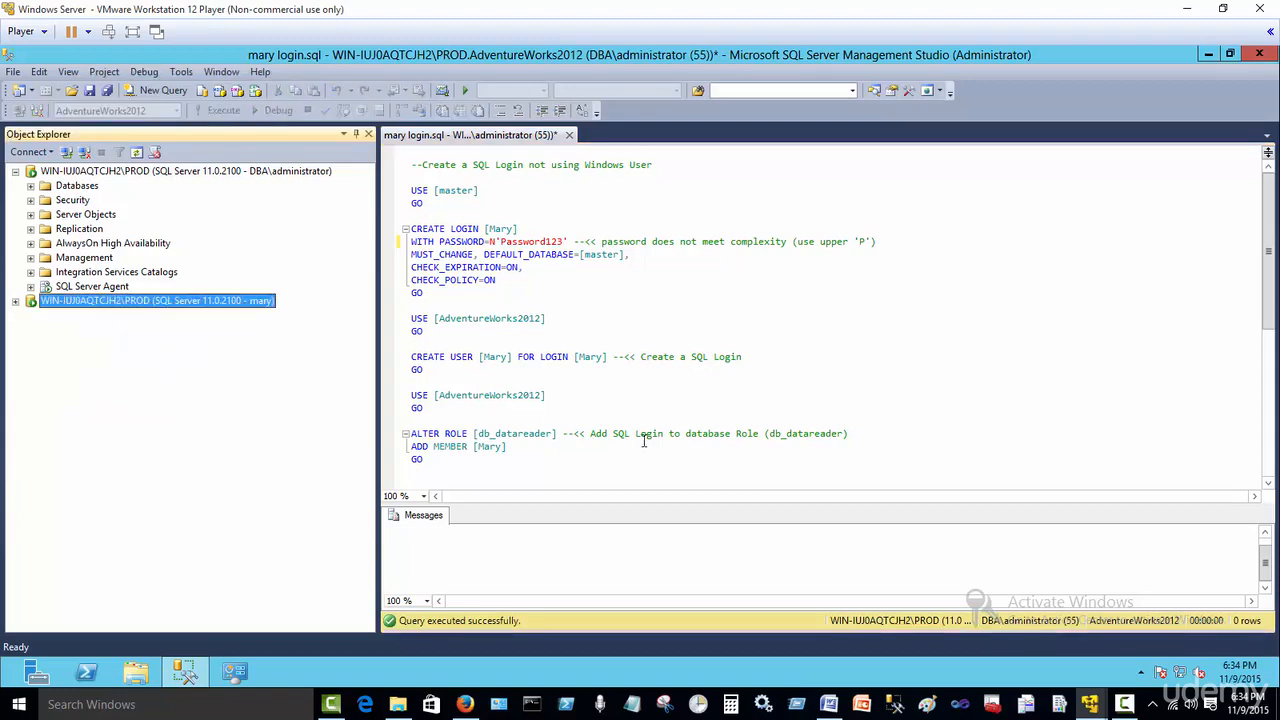
pyautogui.click(464, 472)
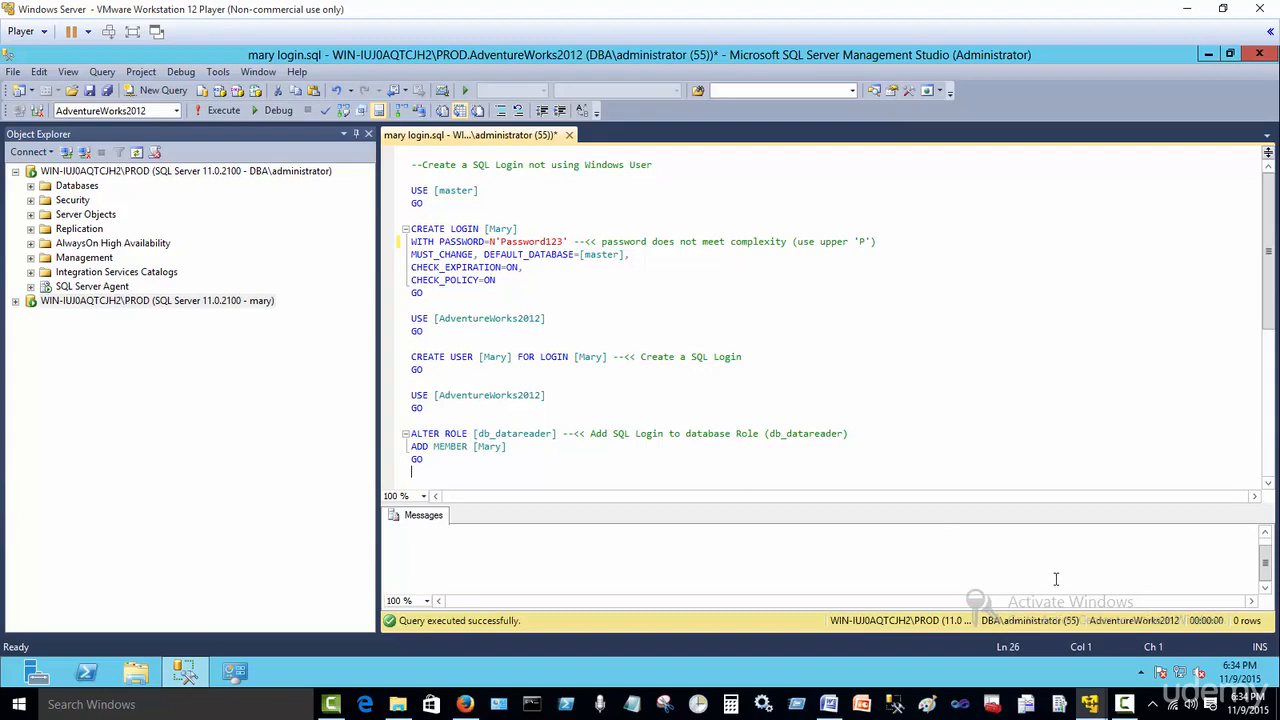
pyautogui.click(1124, 704)
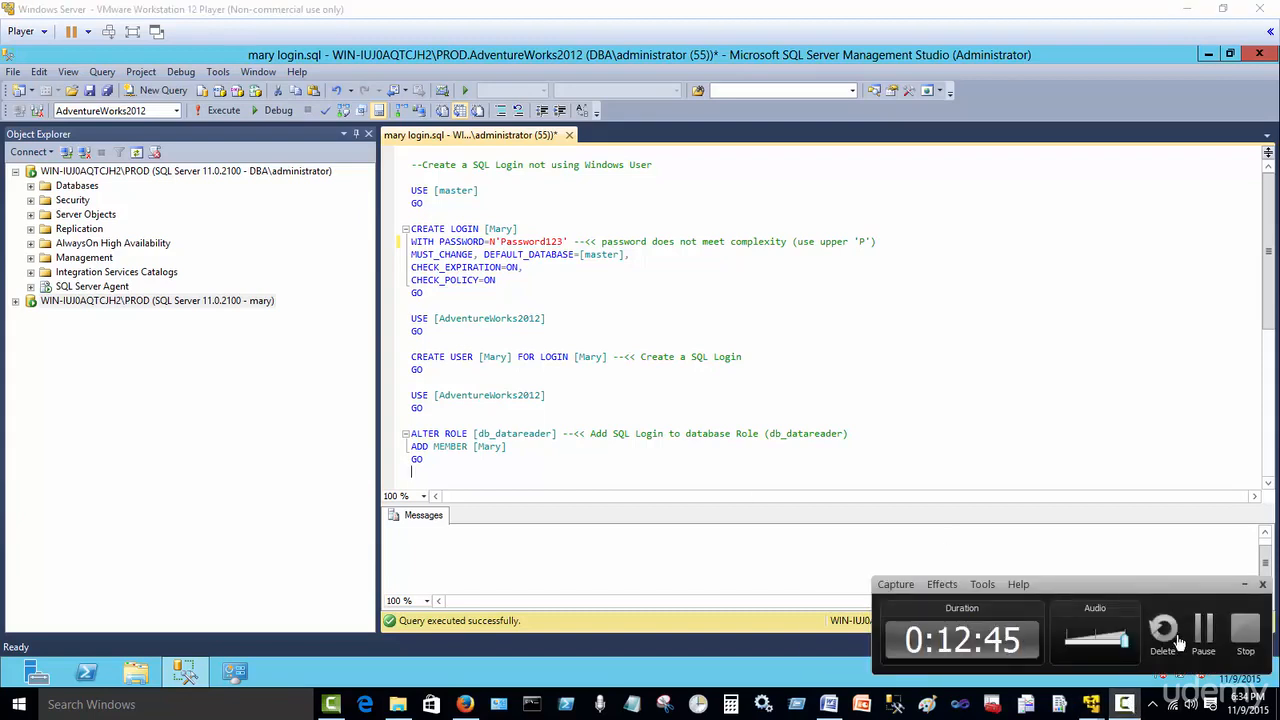